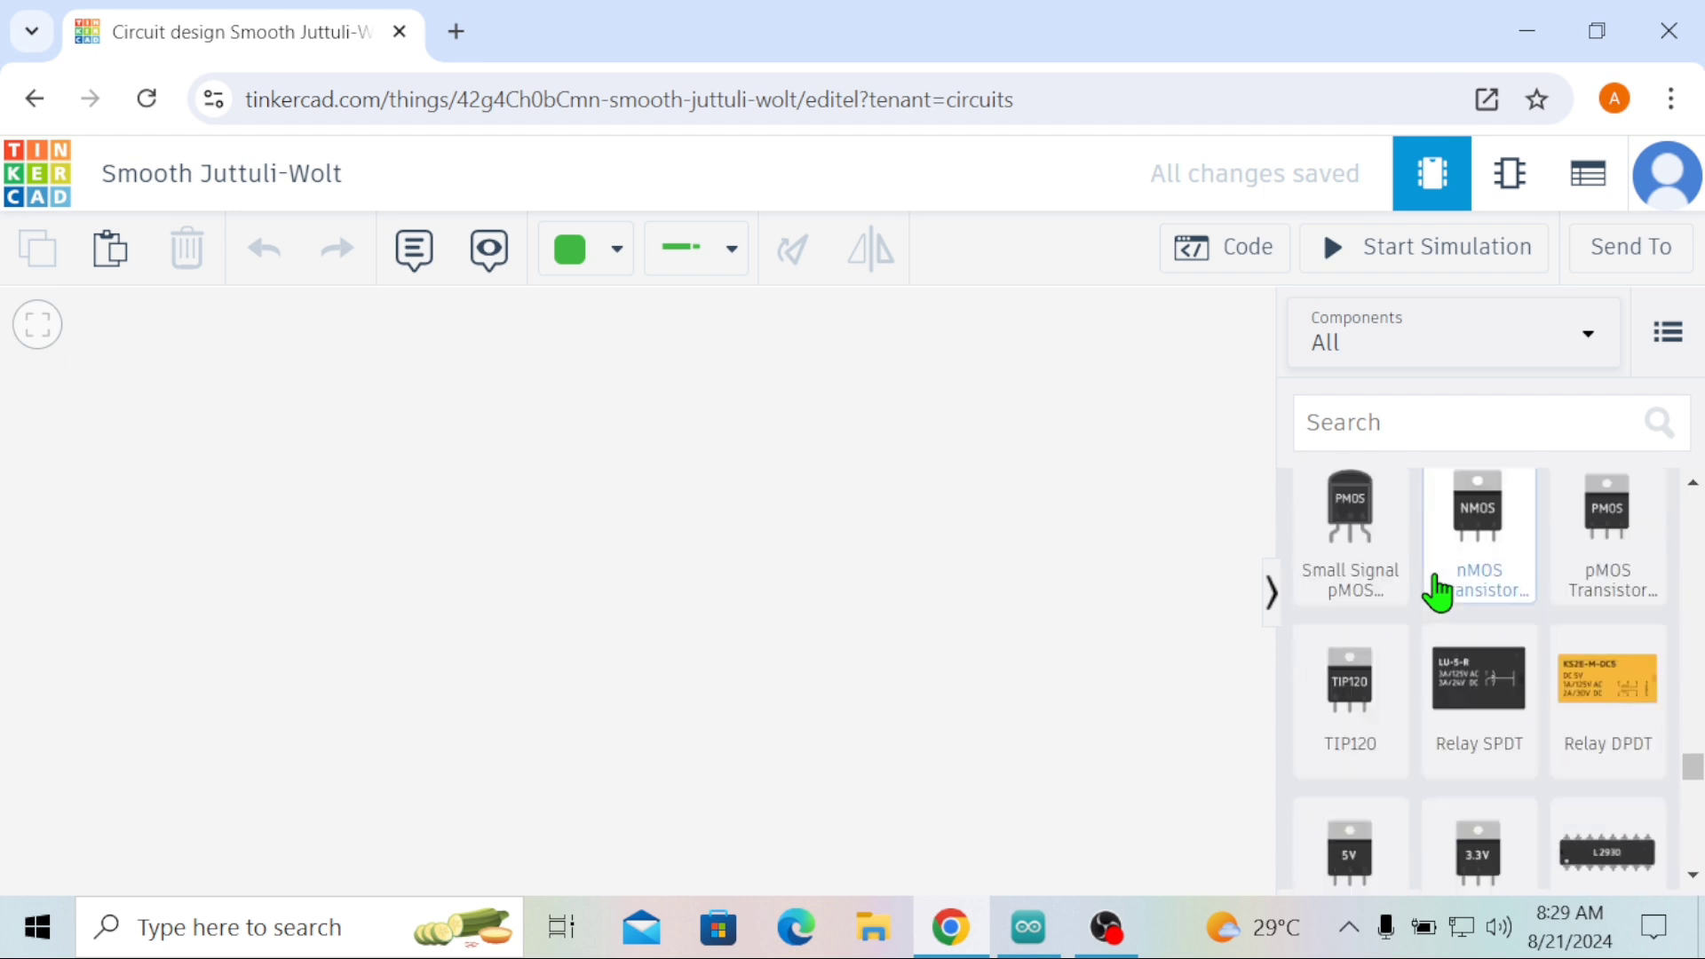
Step: Add an Arduino Uno R3, rotate it so its USB connector faces up, and shift it to the left of the workspace
scroll(1437, 594, up, 4)
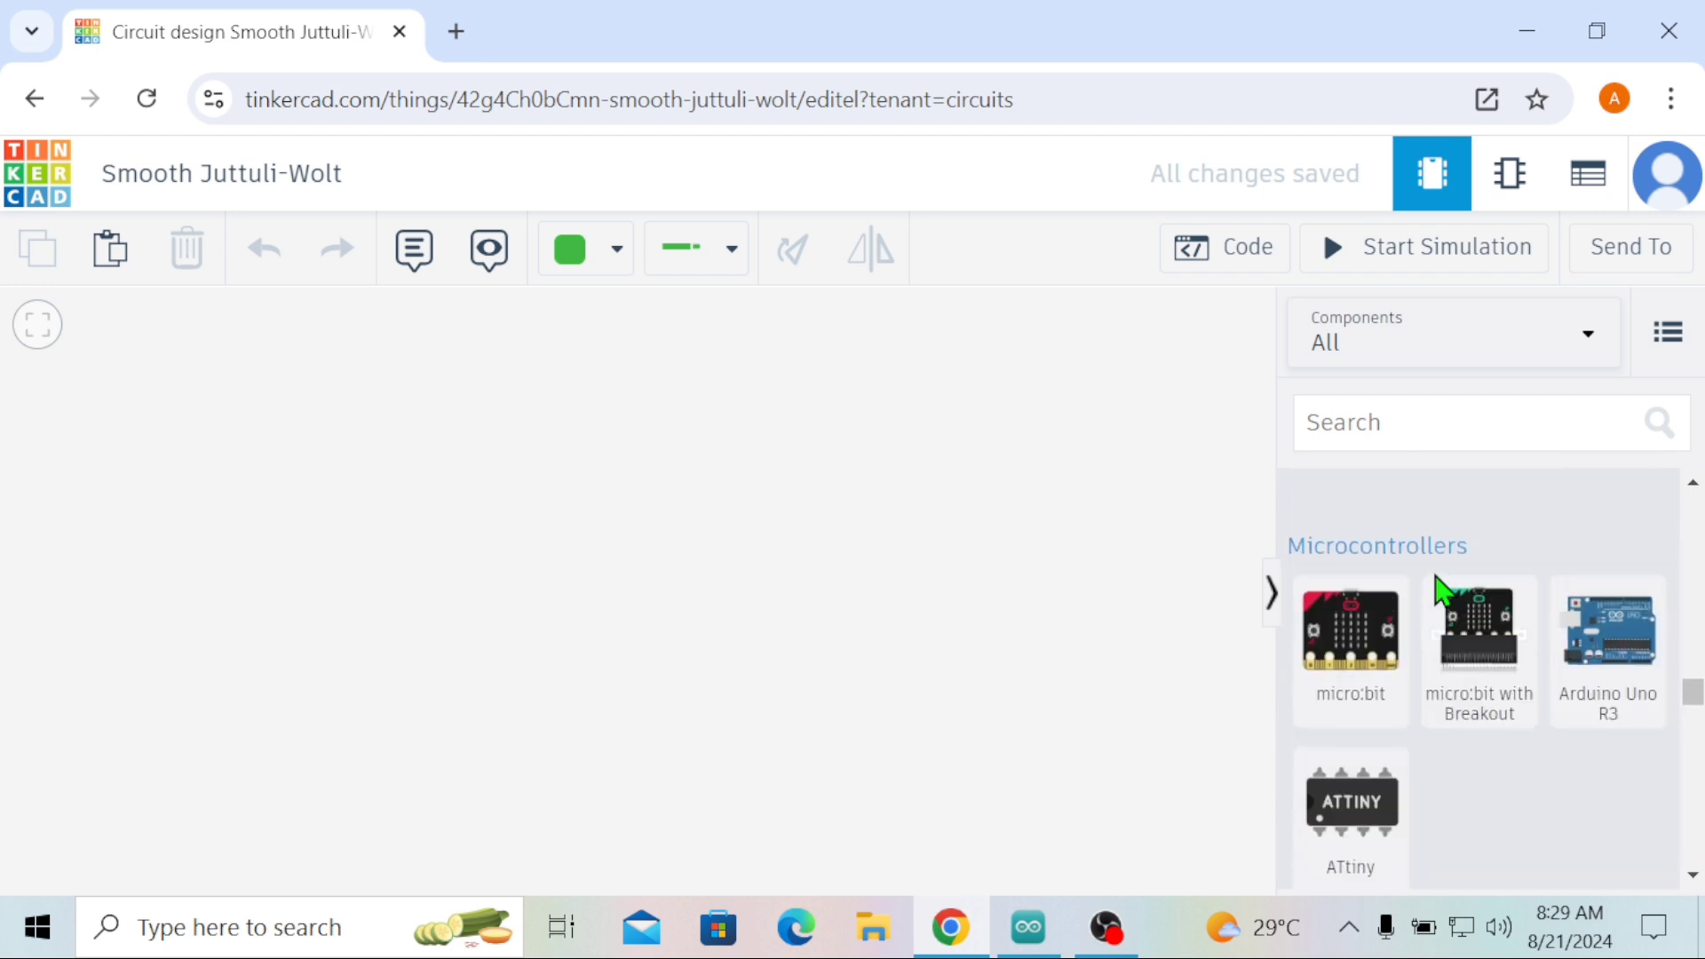
drag(1577, 633, 537, 611)
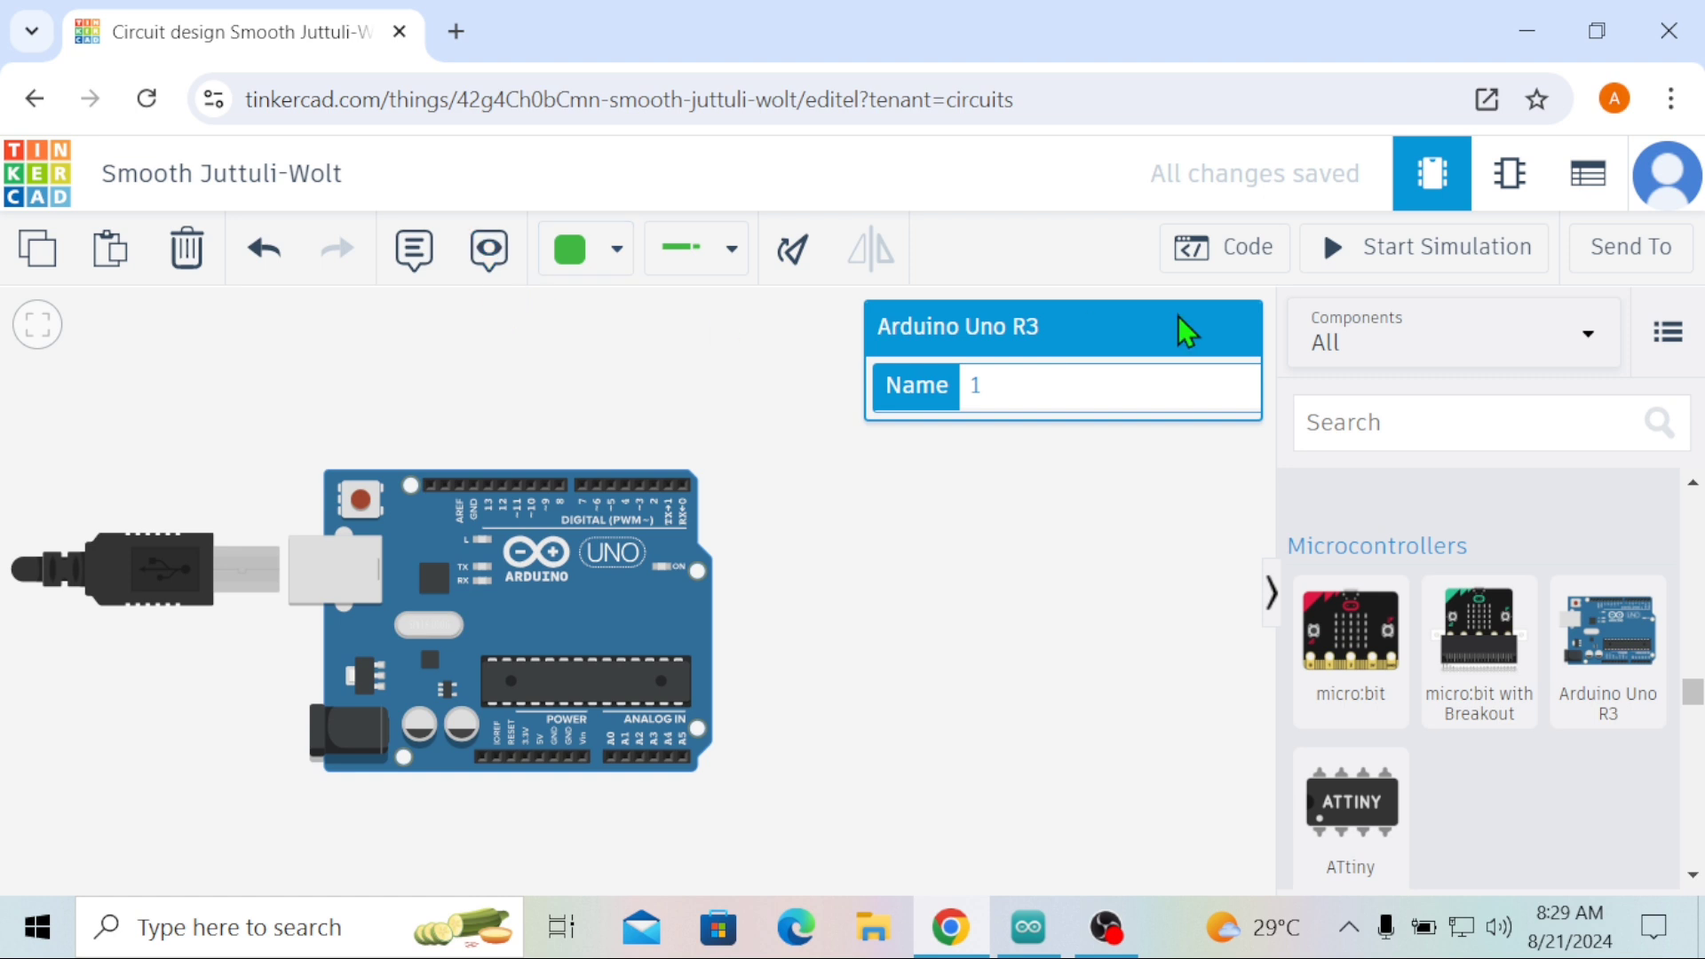
click(788, 262)
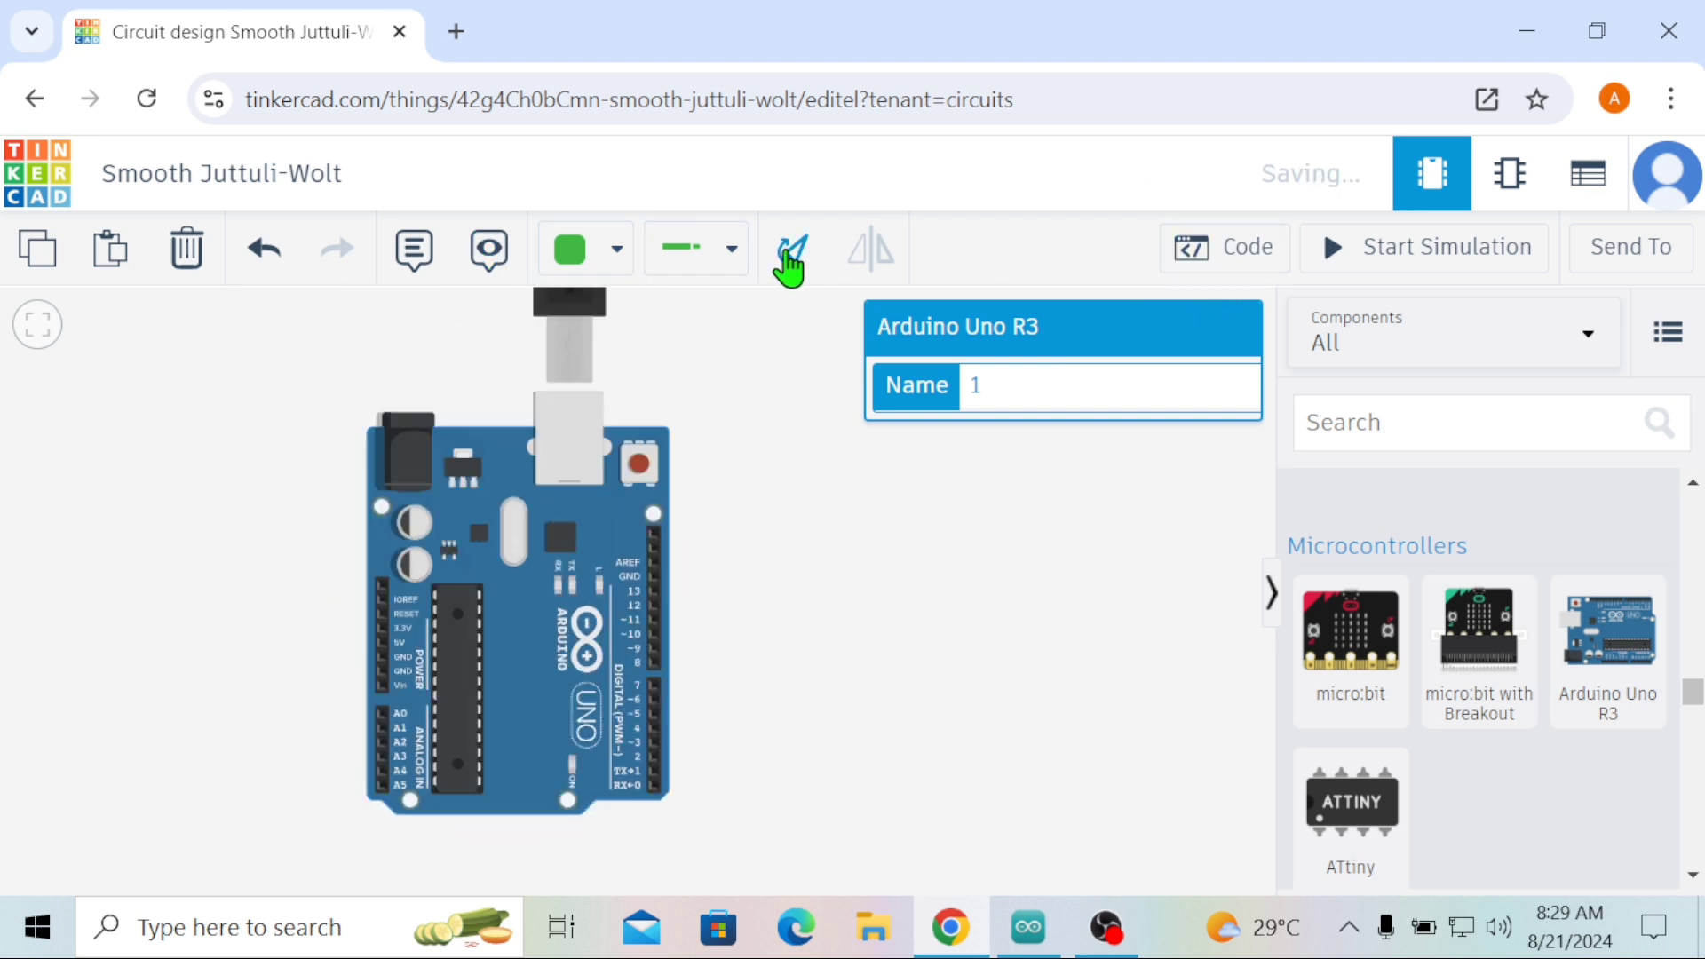
click(715, 528)
drag(632, 568, 509, 598)
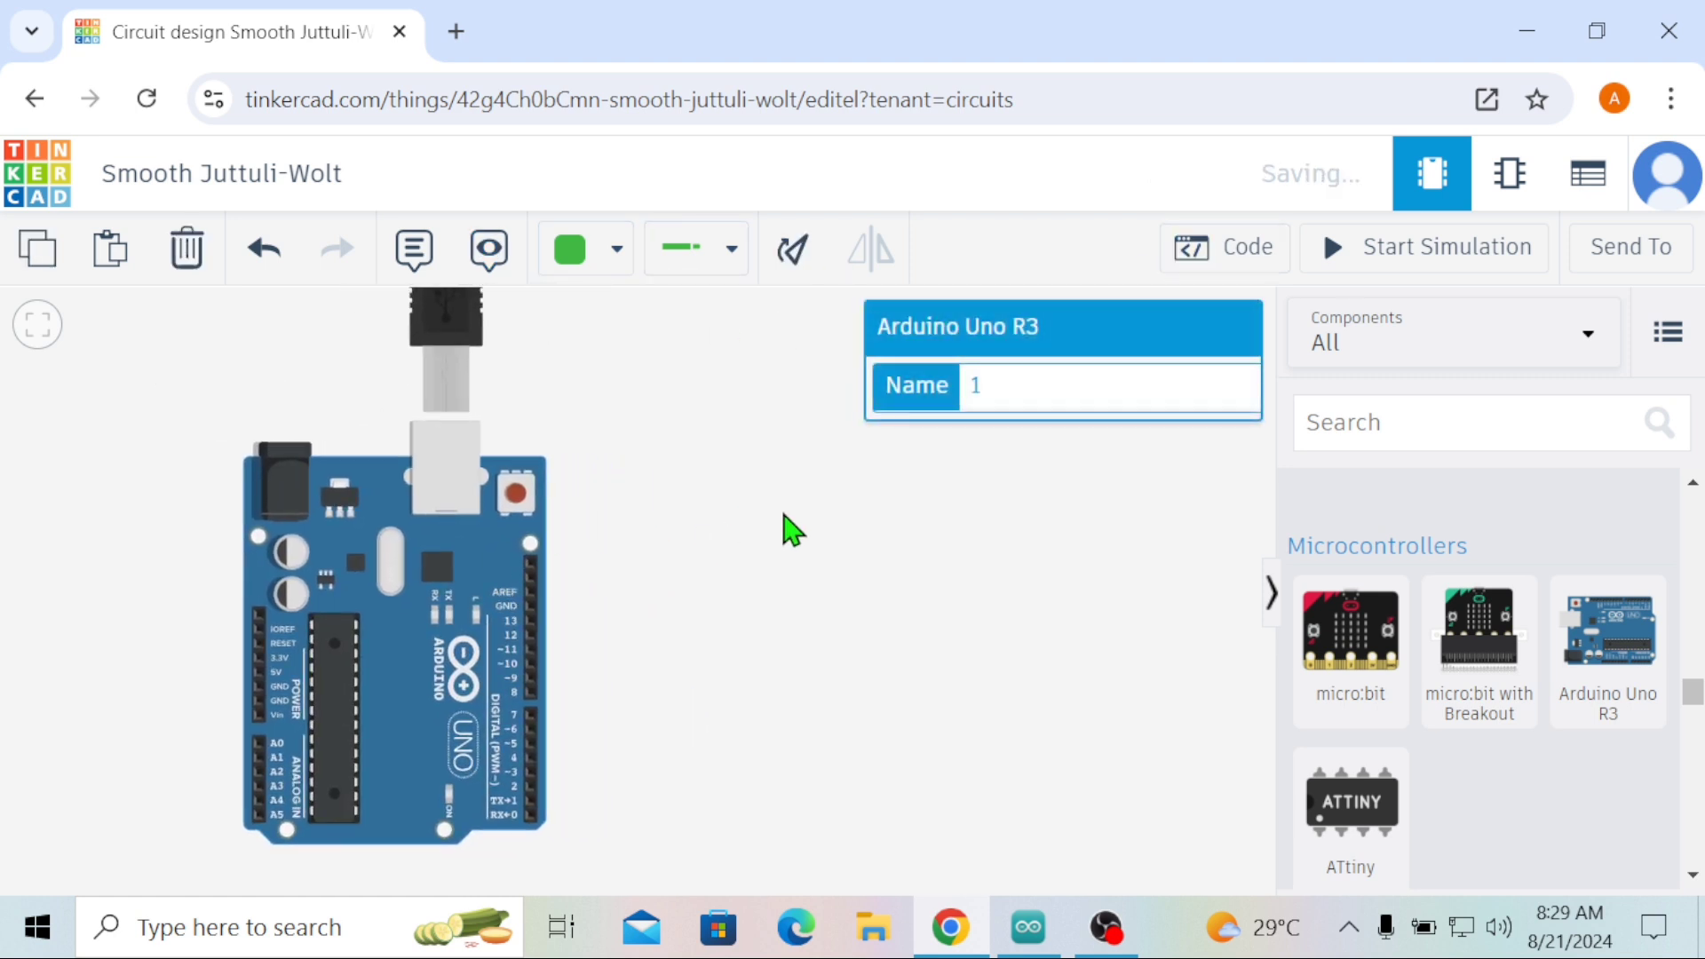
click(790, 524)
Step: Add a temperature sensor from the Basic components, placing it to the left of the Arduino board
scroll(1599, 657, up, 5)
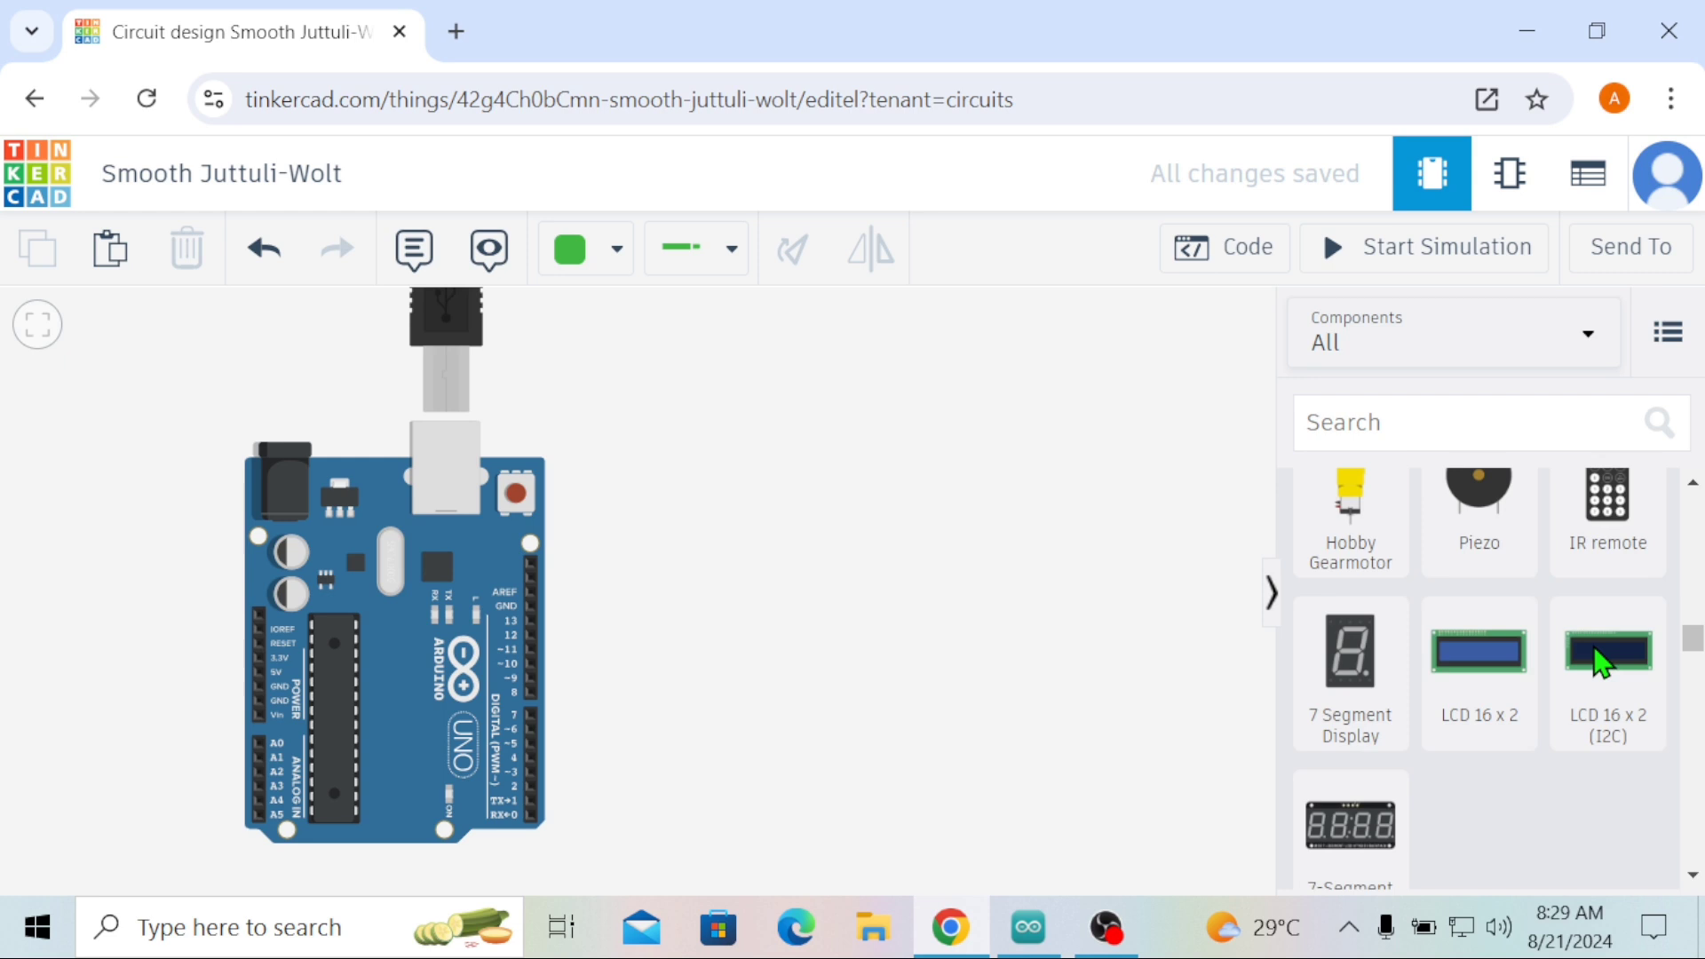
click(1443, 346)
click(1395, 364)
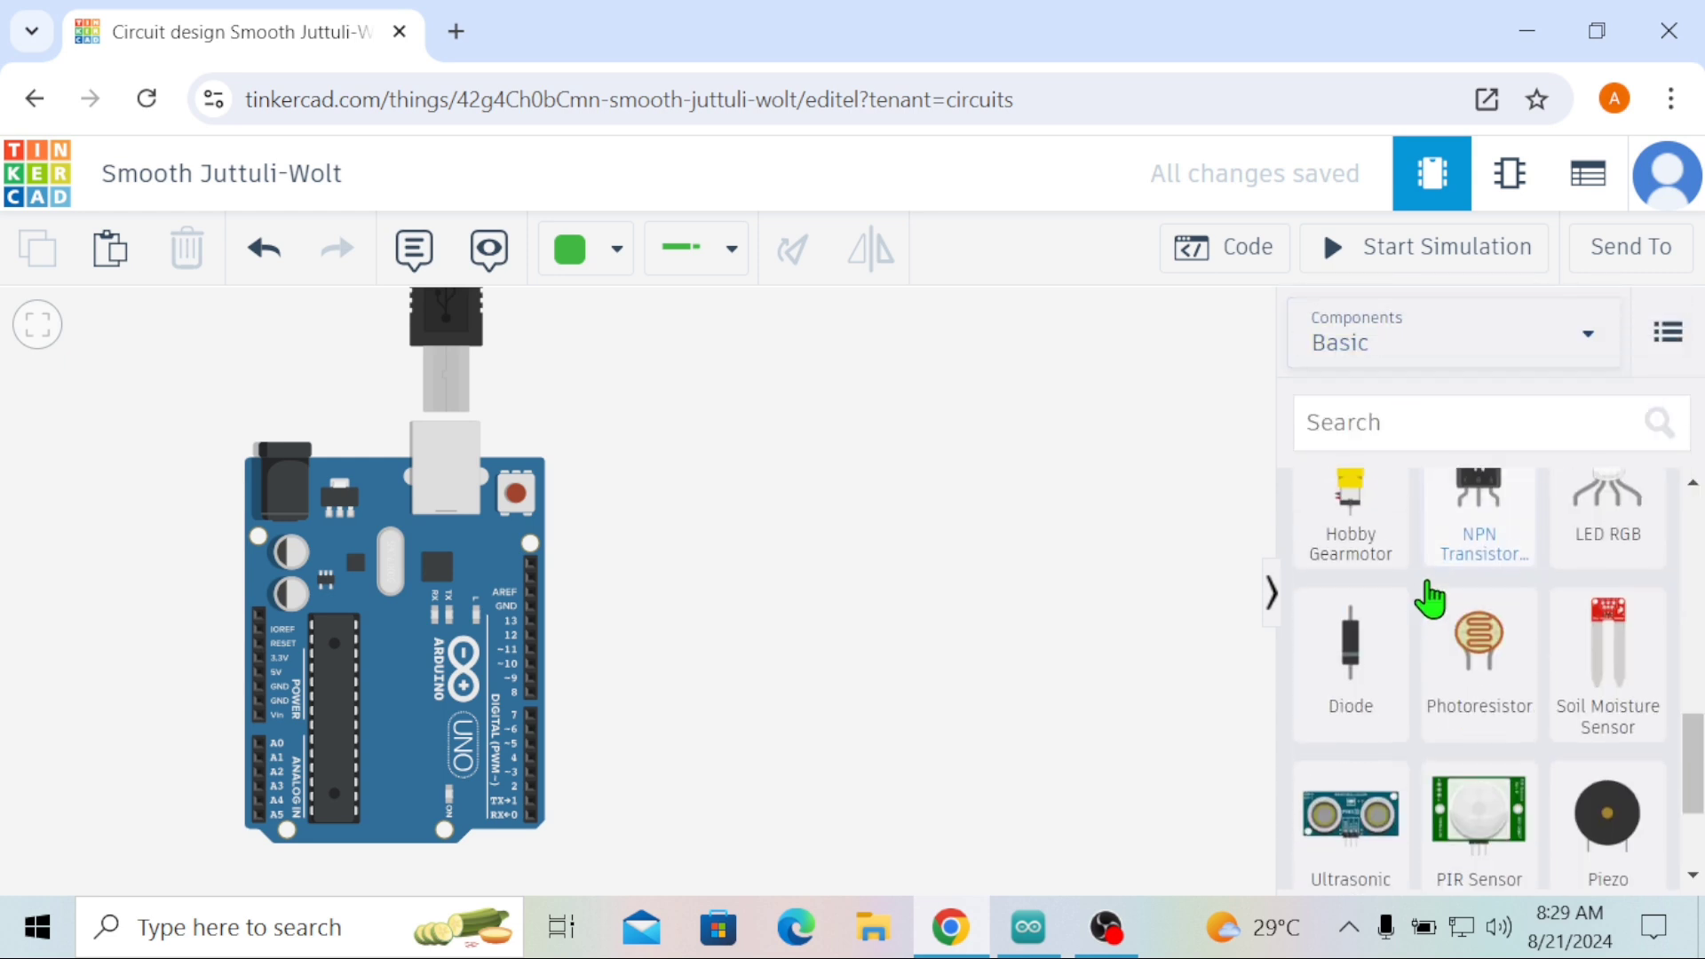
scroll(1418, 661, down, 2)
drag(1359, 811, 125, 666)
click(198, 755)
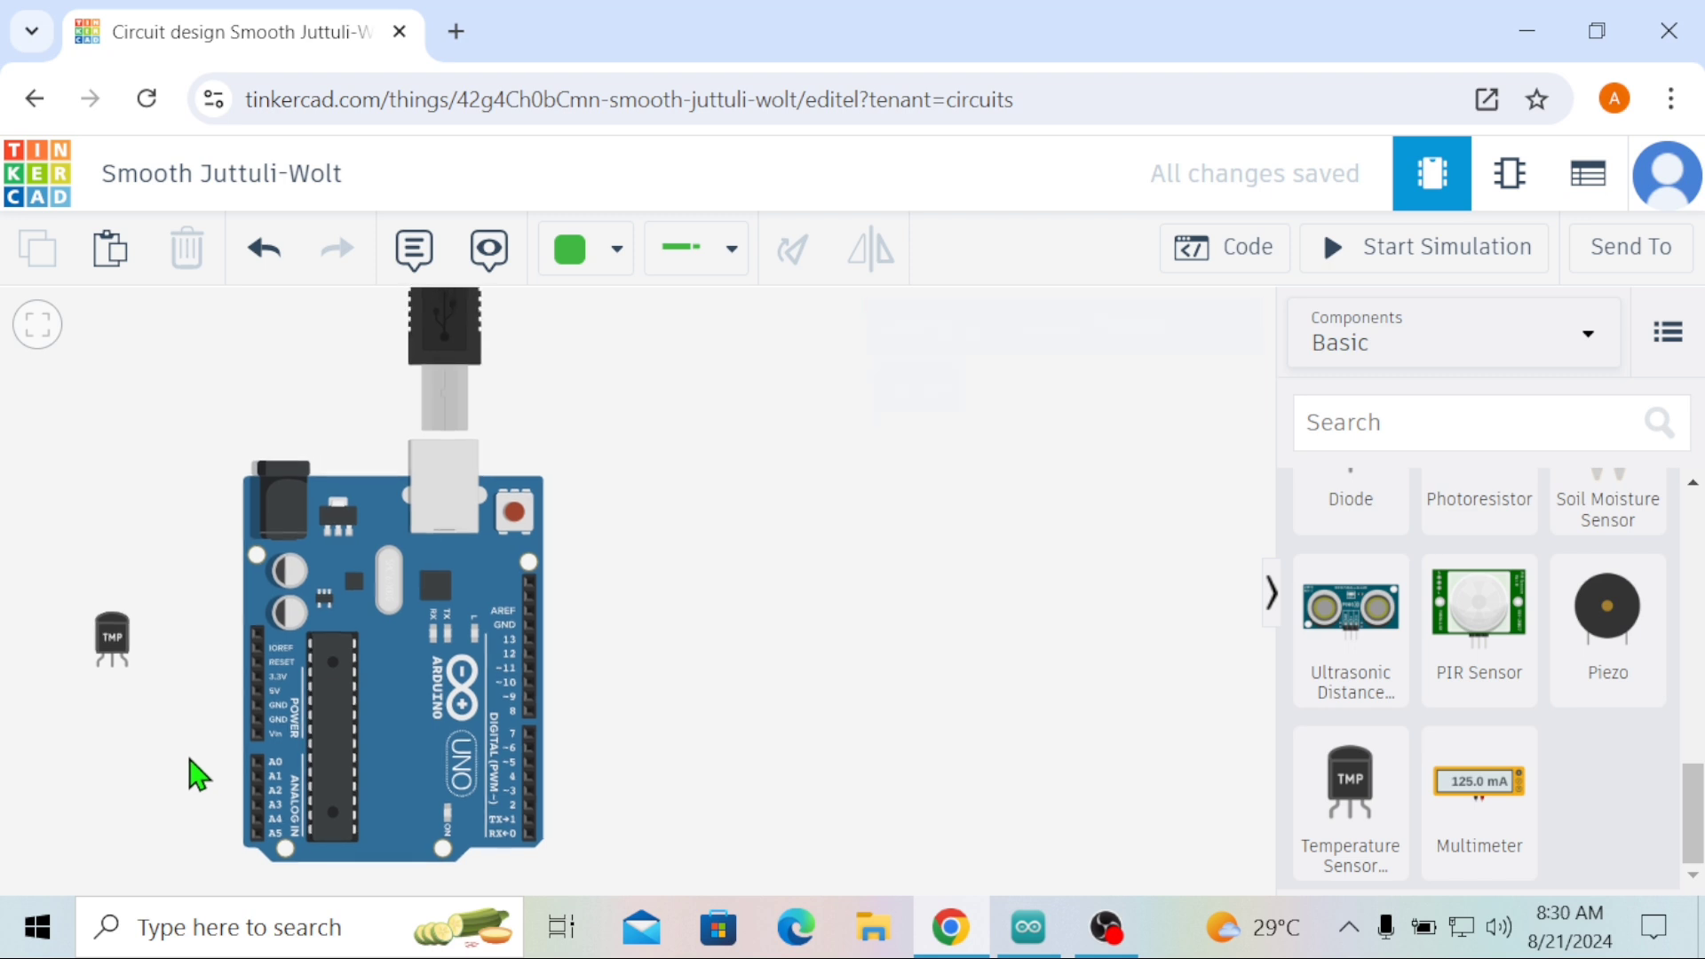
Step: Switch the component library to All and place a small breadboard to the right of the Arduino board
scroll(1464, 598, up, 5)
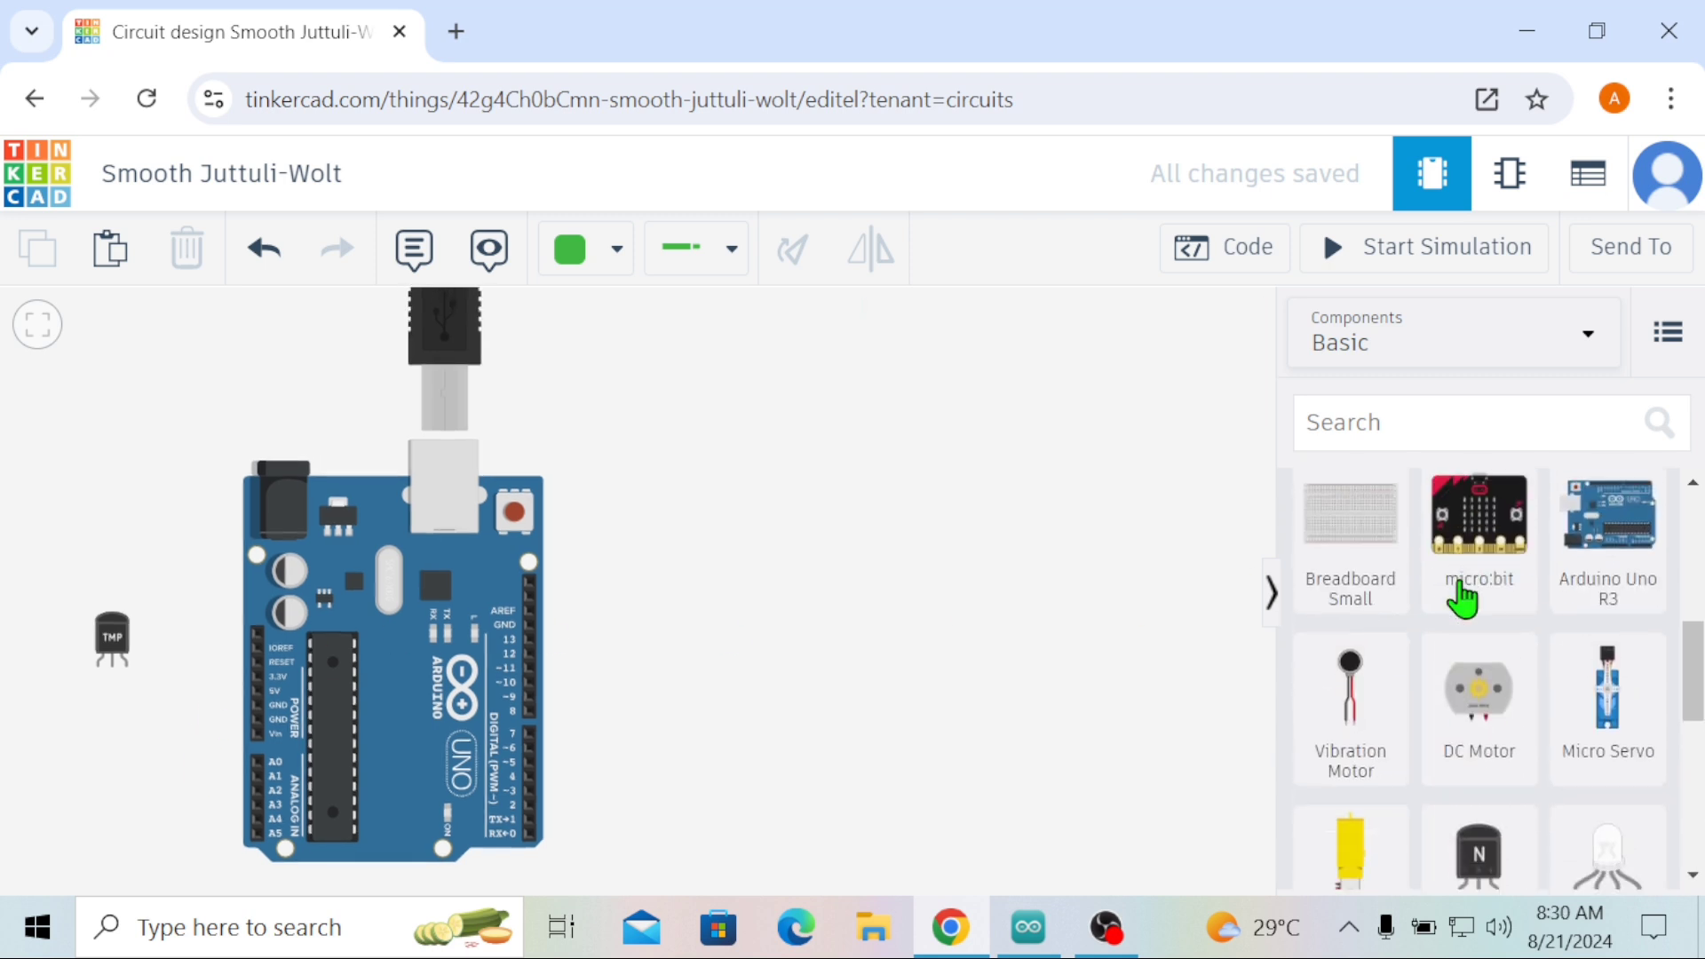
scroll(1464, 598, down, 5)
scroll(1464, 598, up, 5)
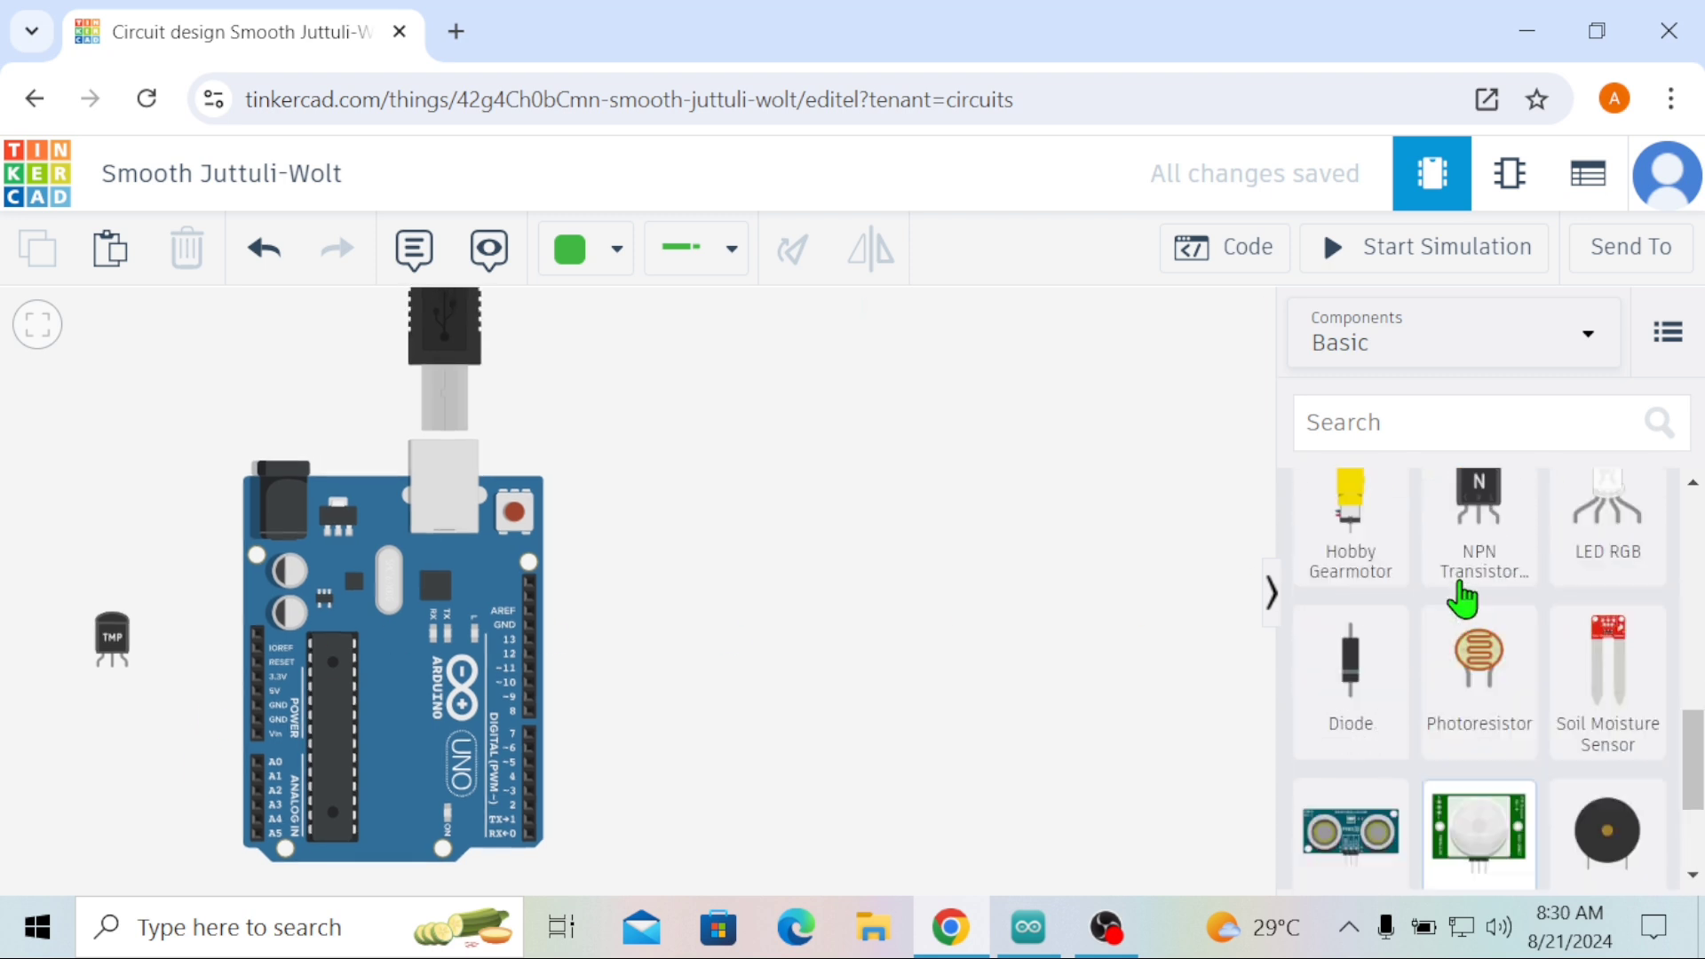
scroll(1464, 577, down, 5)
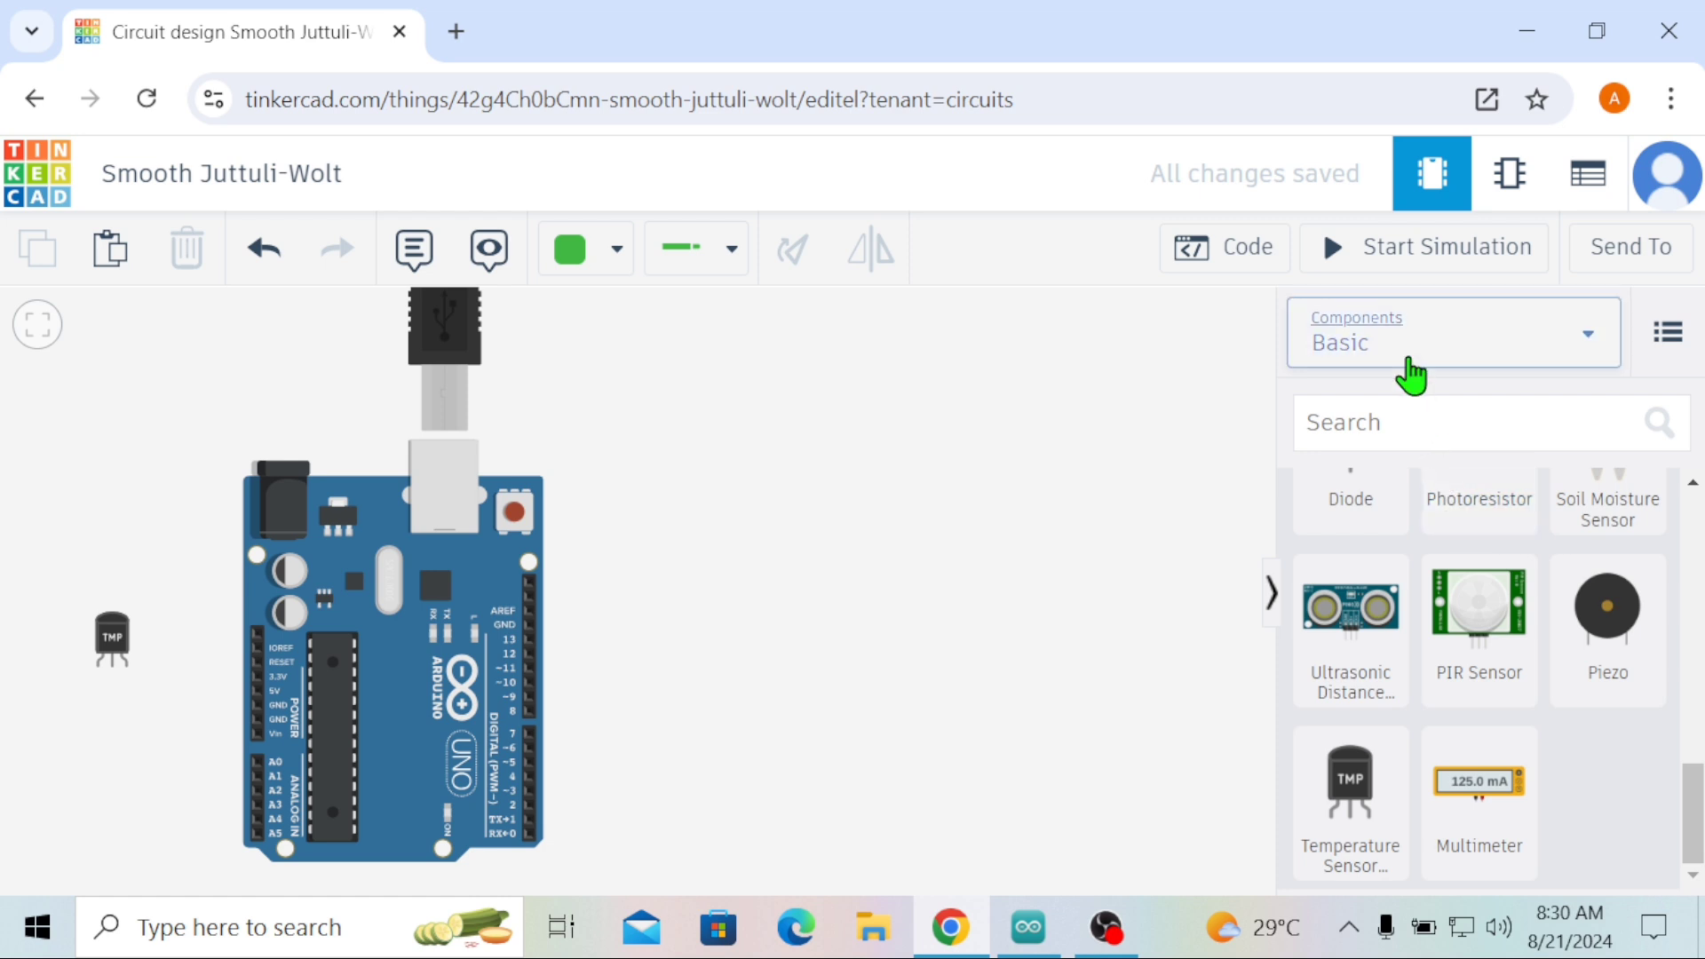
click(1403, 365)
click(1405, 416)
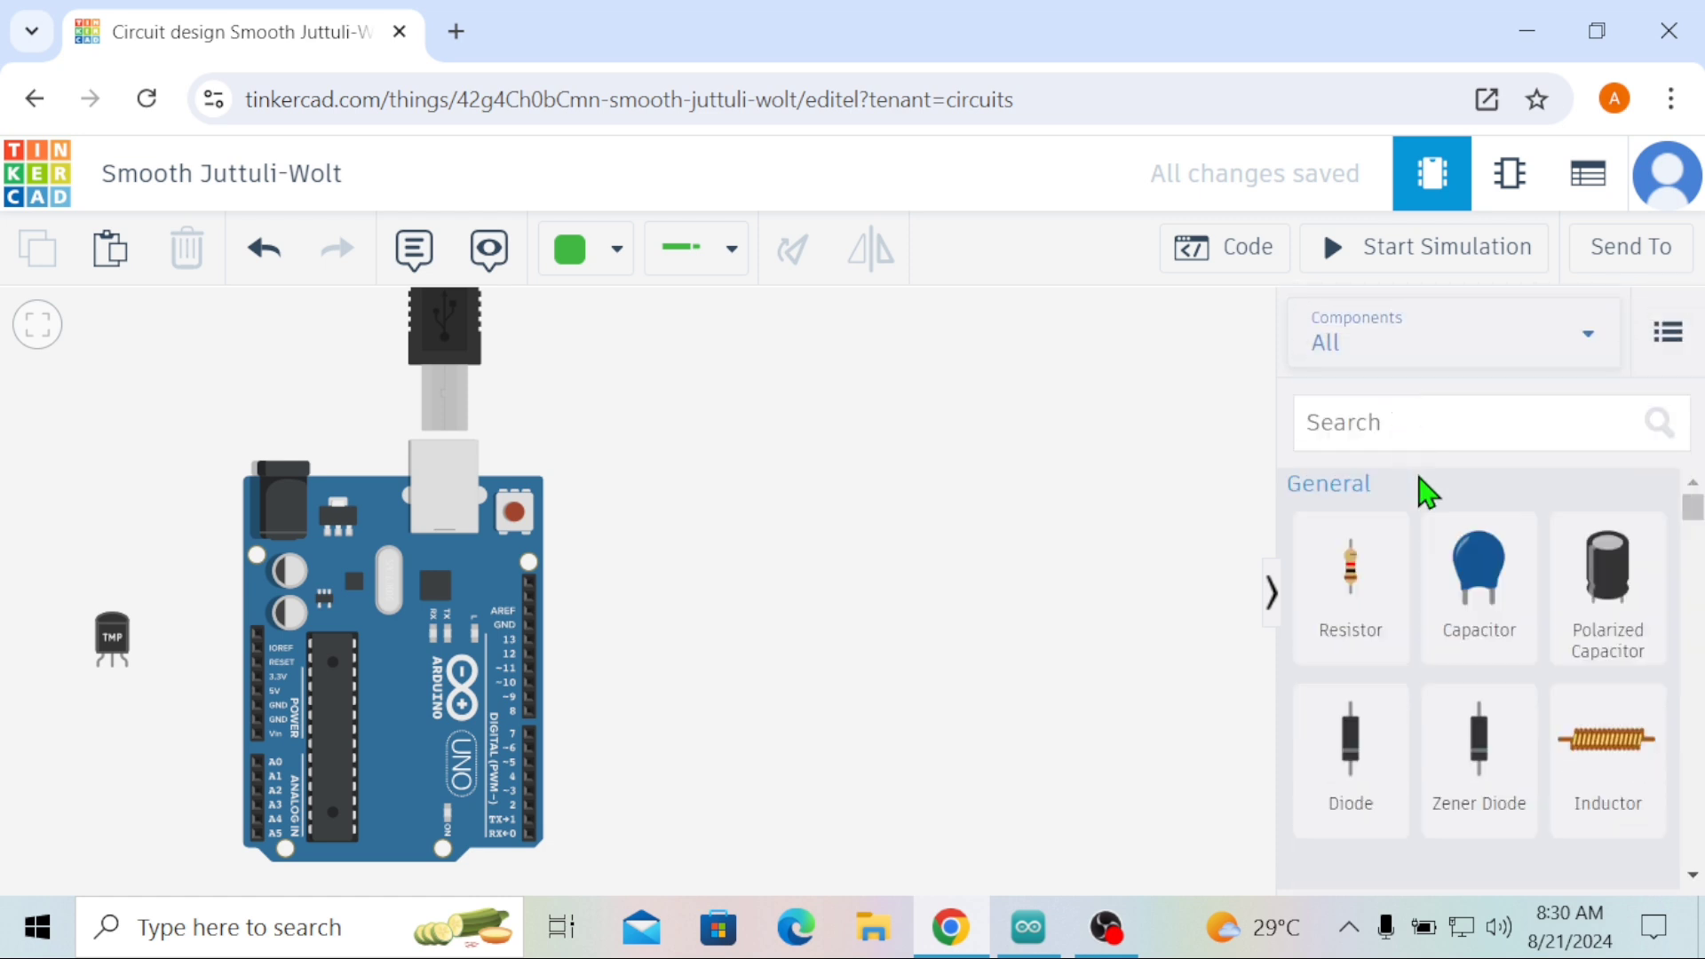
scroll(1415, 488, down, 15)
scroll(1424, 511, down, 20)
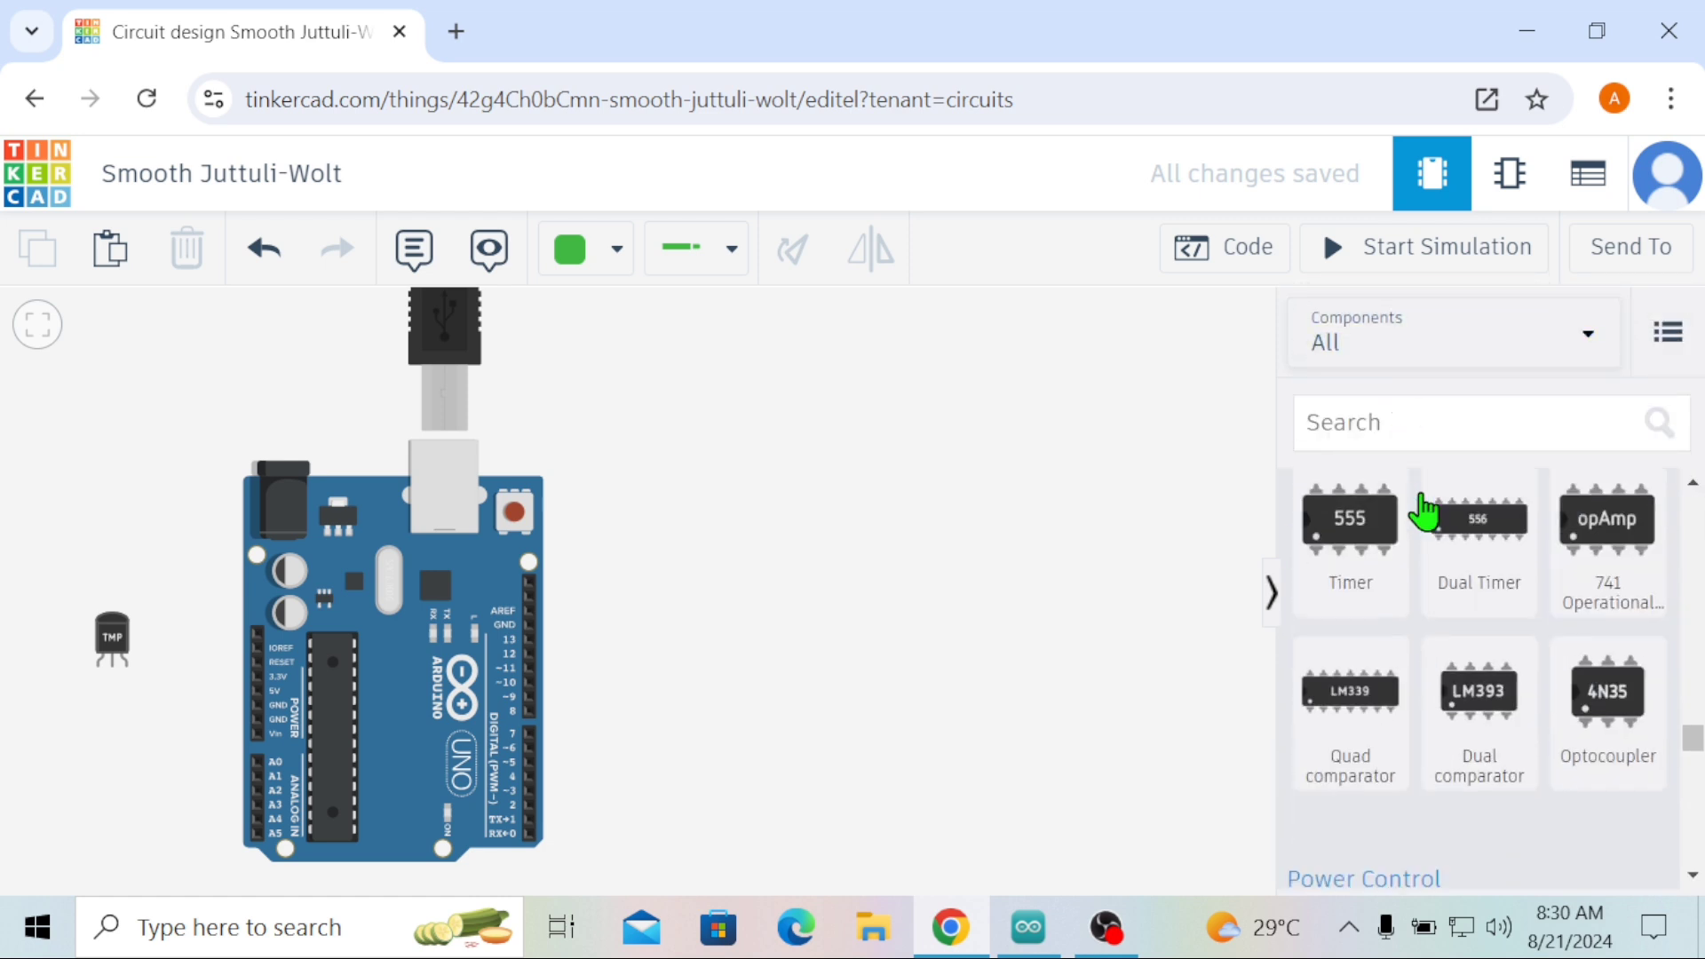
scroll(1424, 511, down, 10)
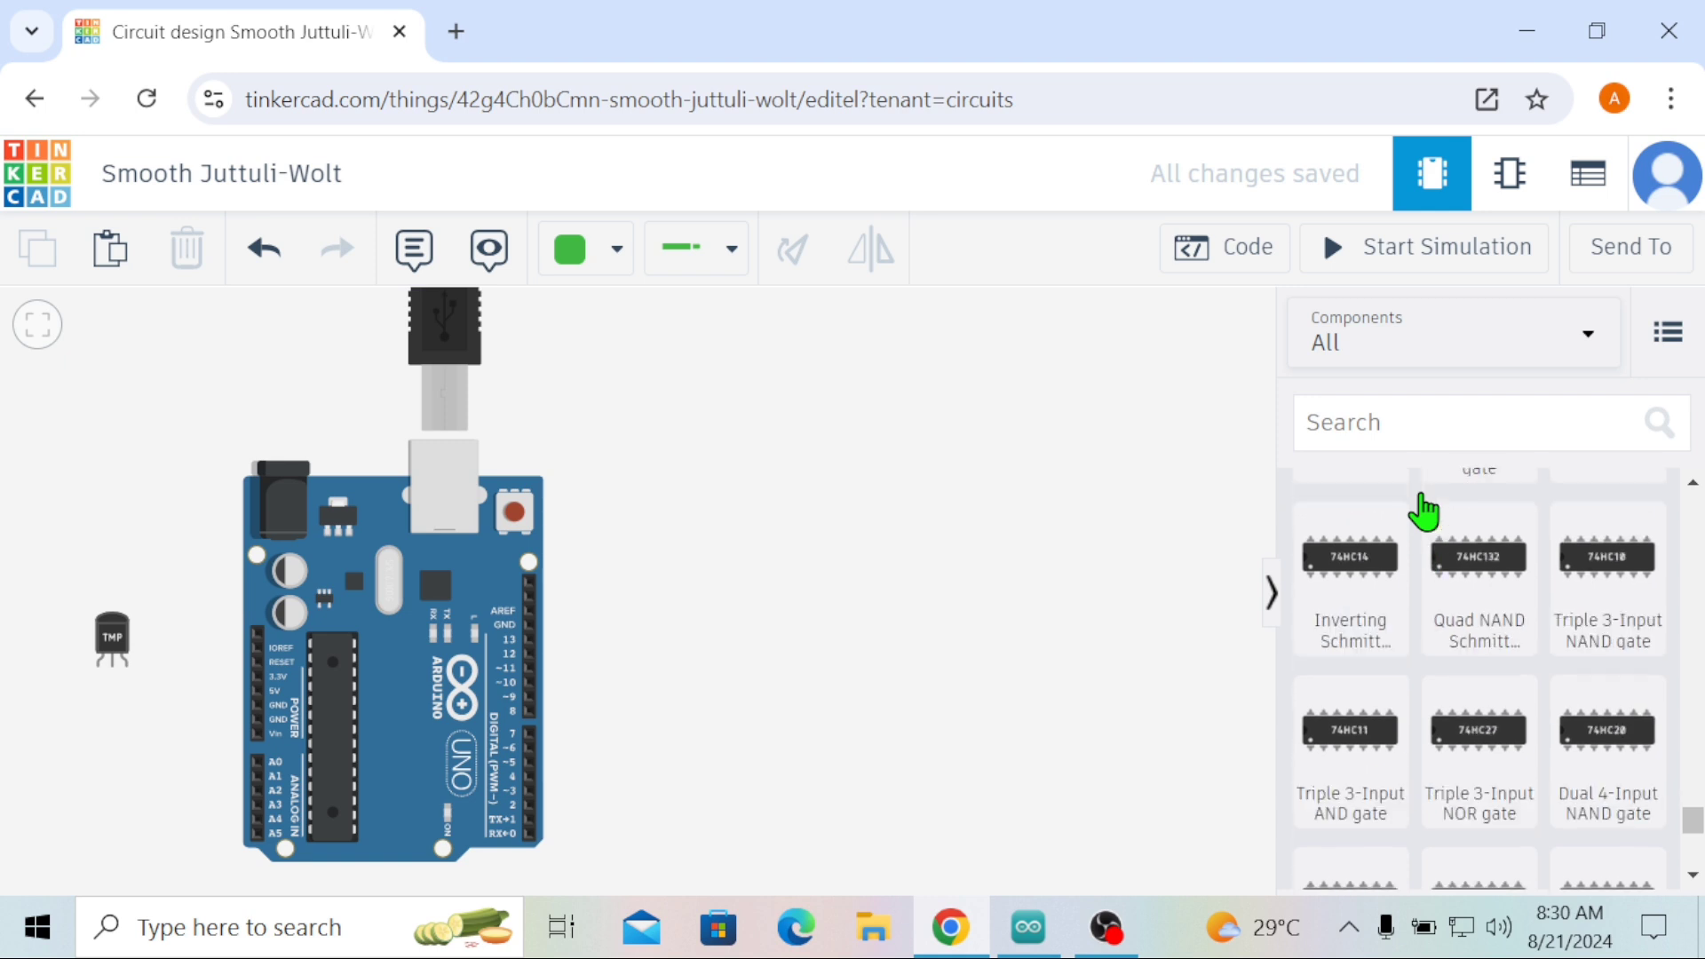
scroll(1424, 511, up, 7)
scroll(1423, 511, up, 10)
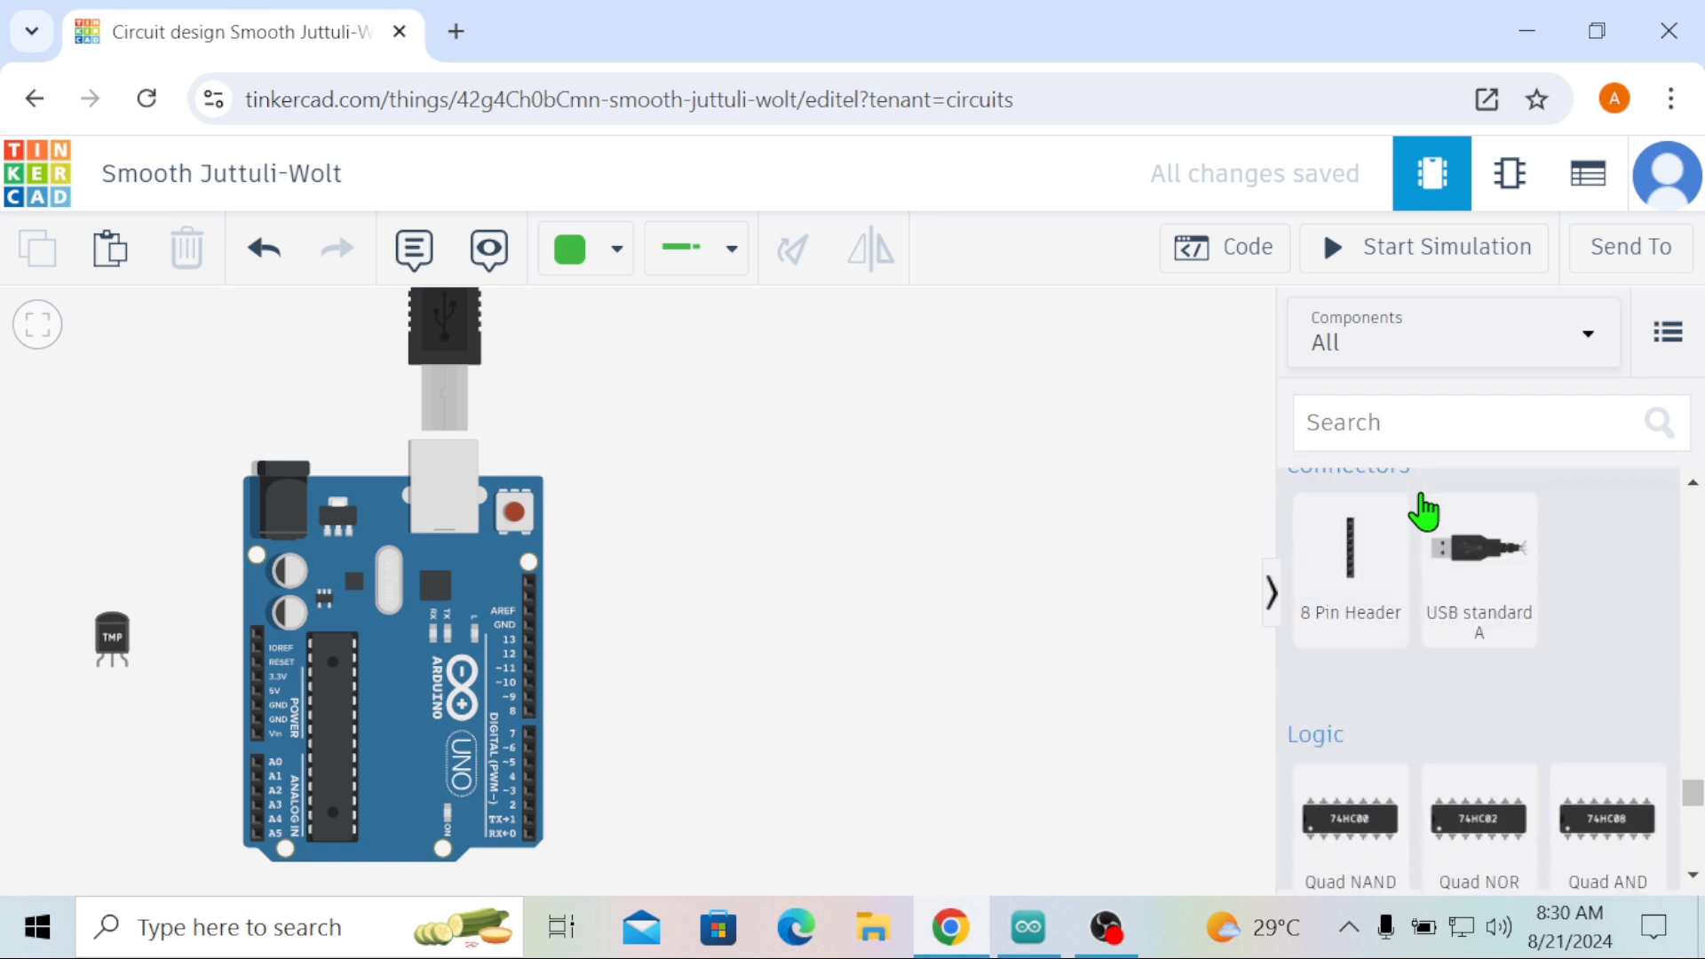
scroll(1424, 511, up, 8)
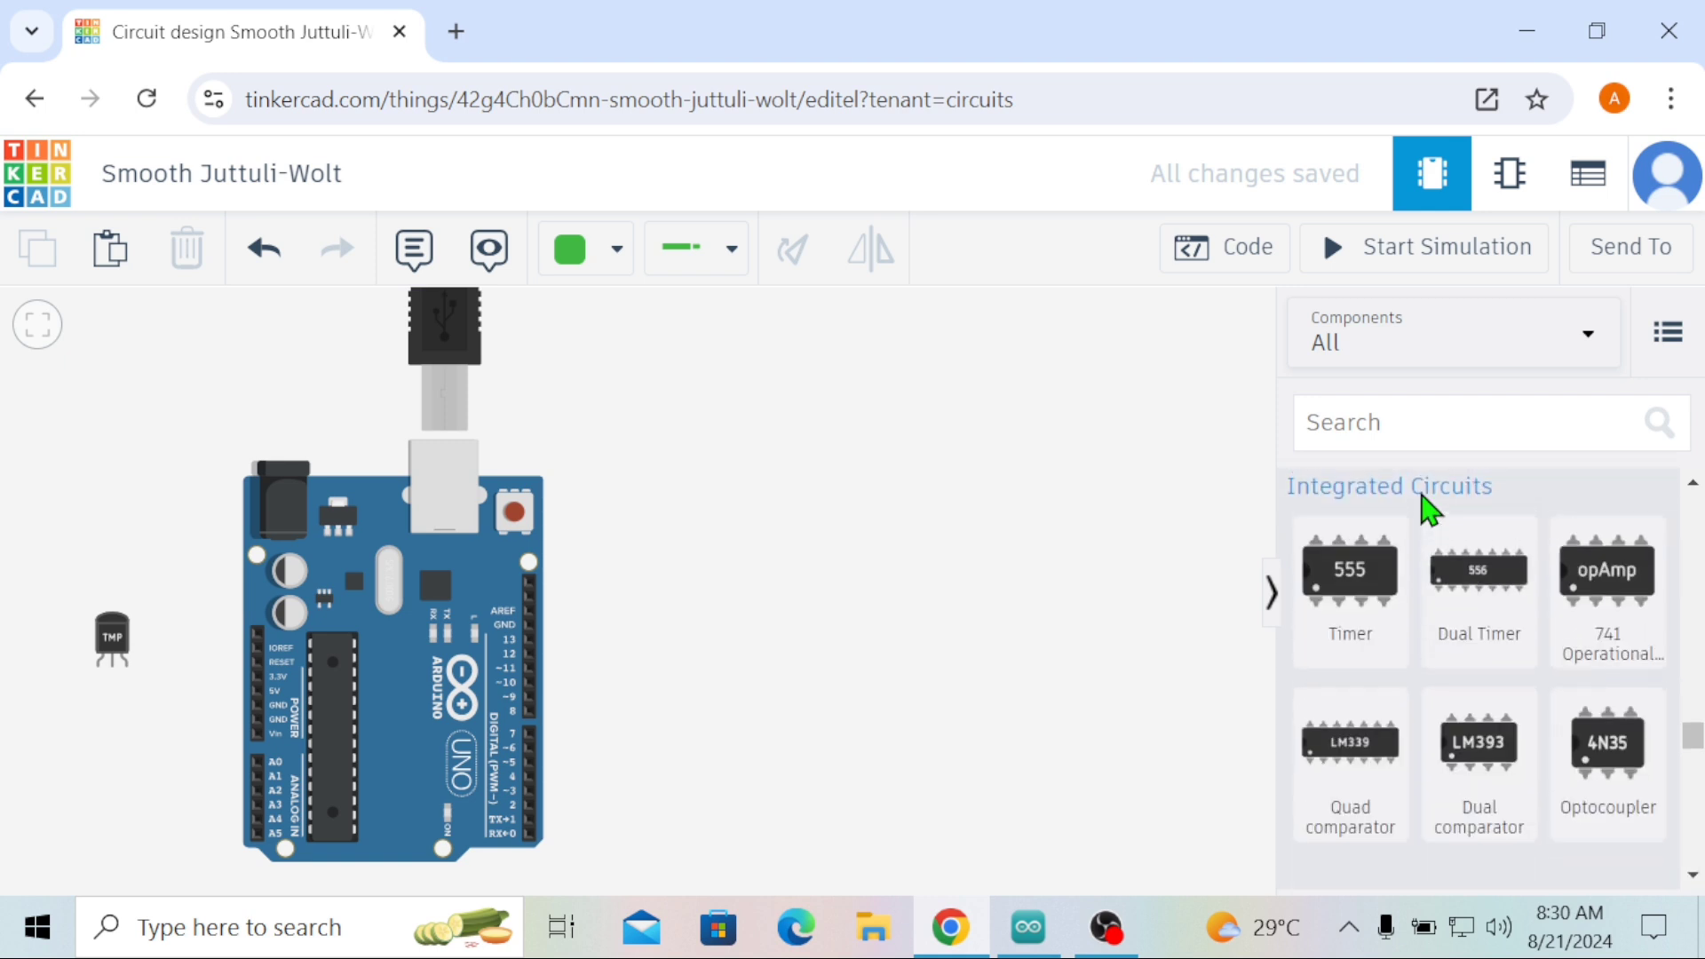
scroll(1422, 508, up, 3)
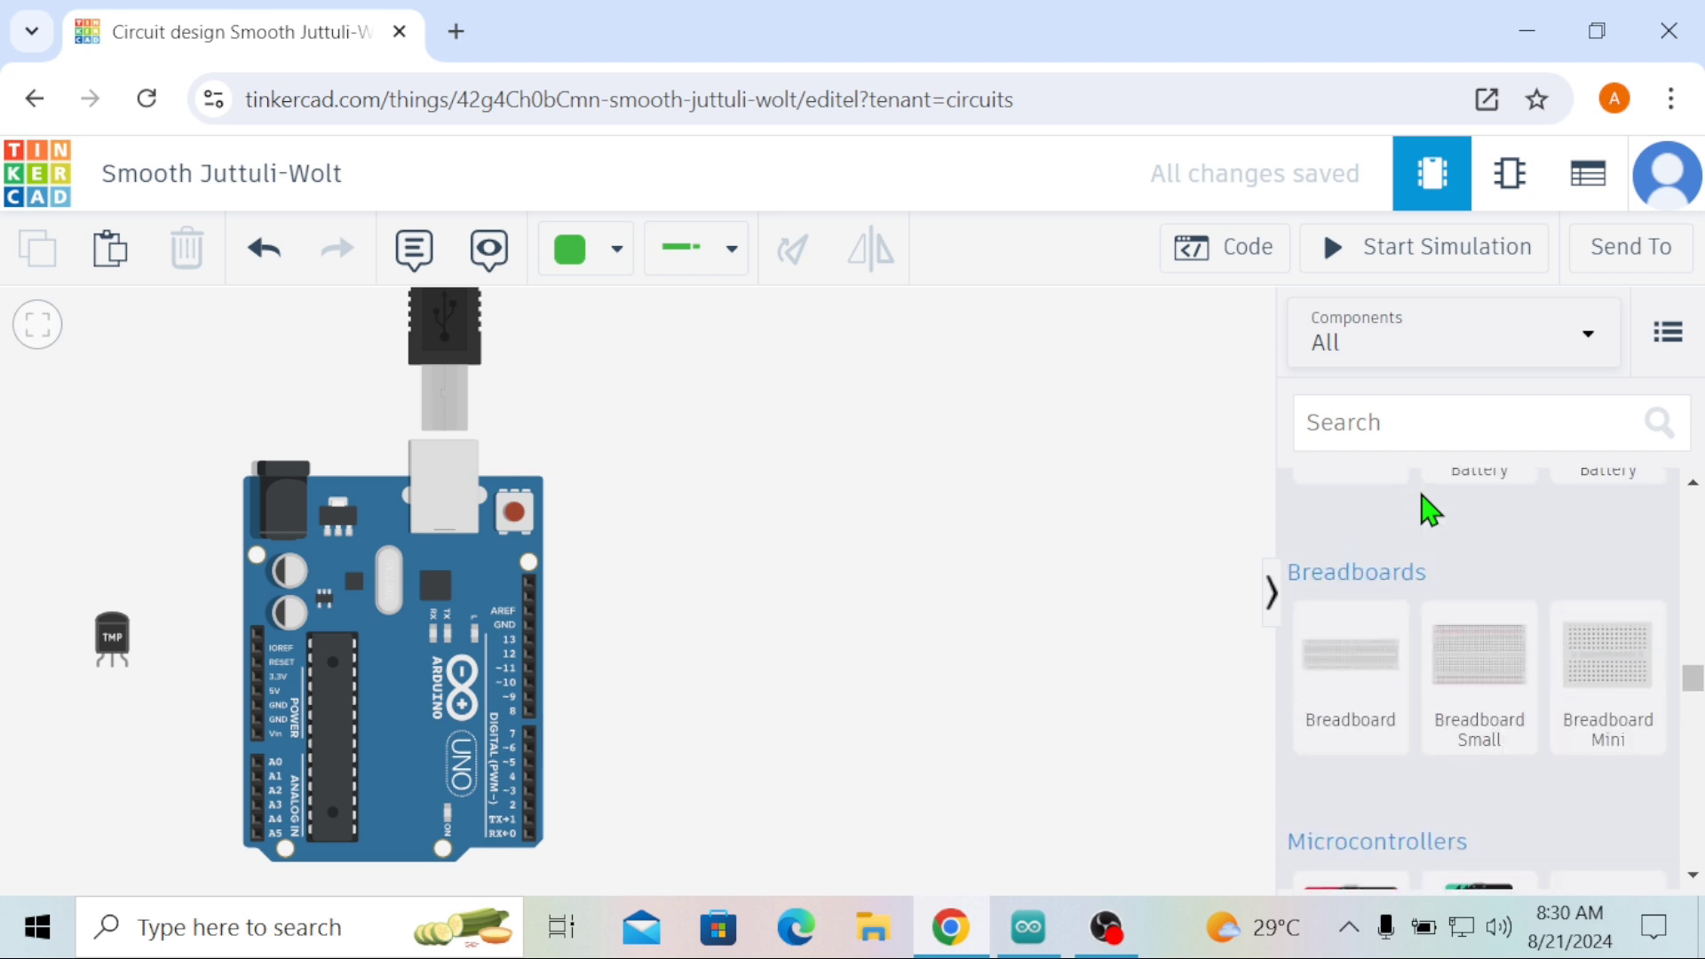
drag(1149, 655, 901, 632)
click(533, 430)
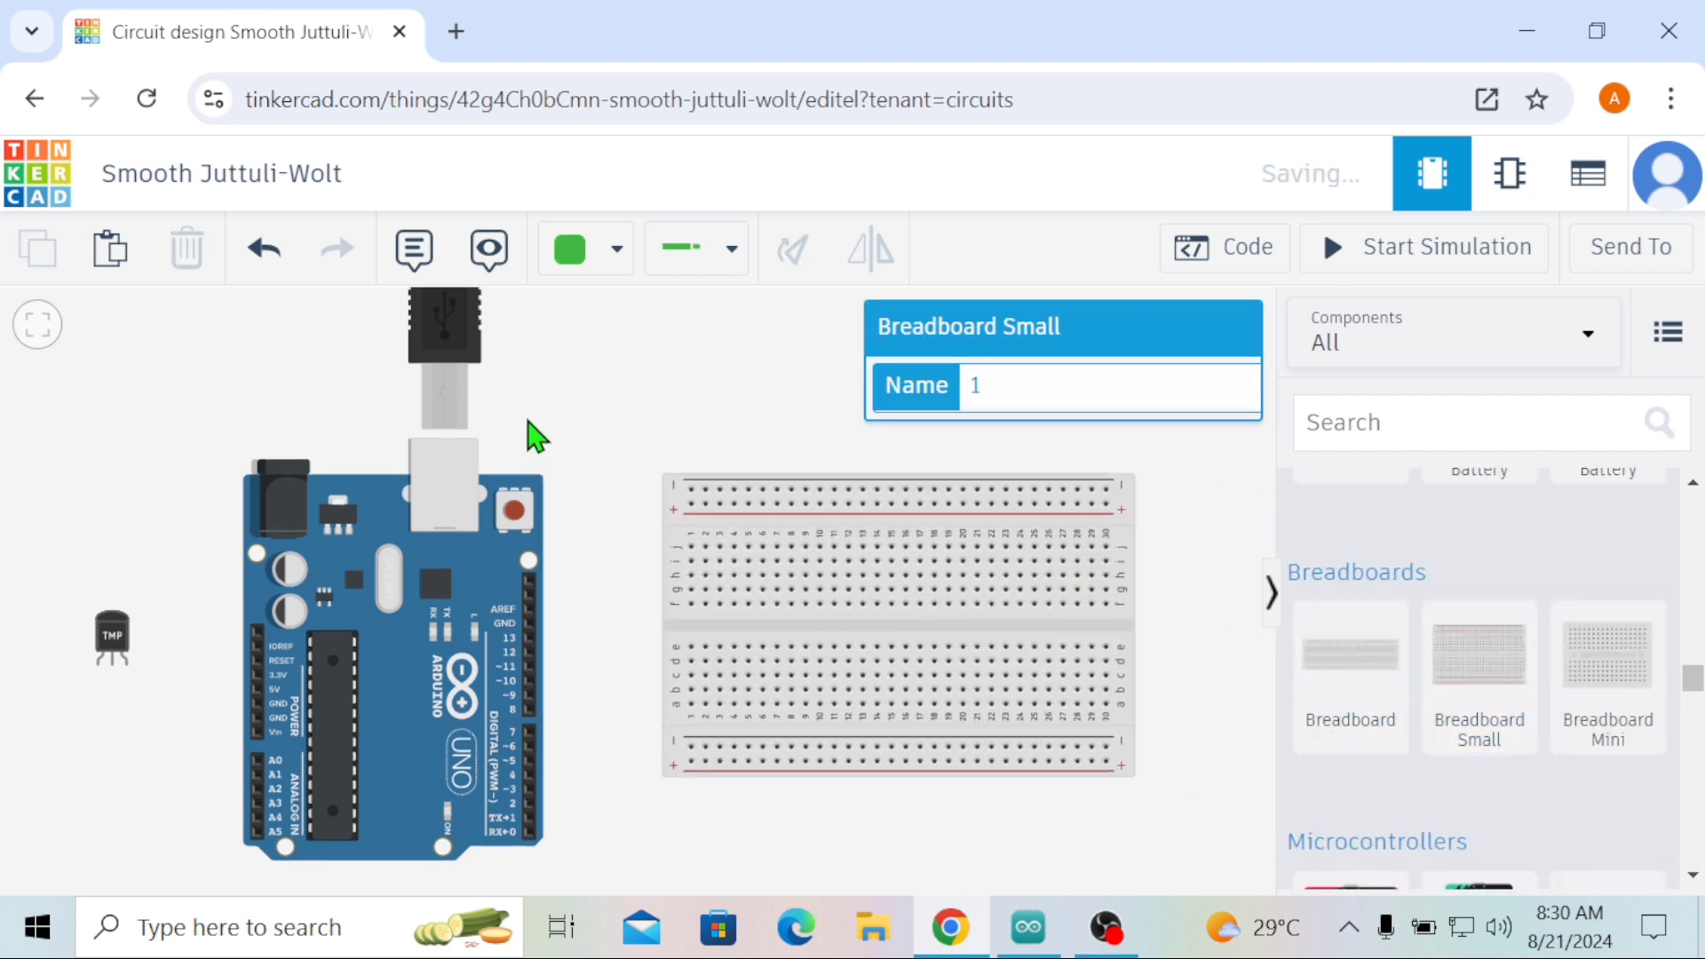
click(730, 638)
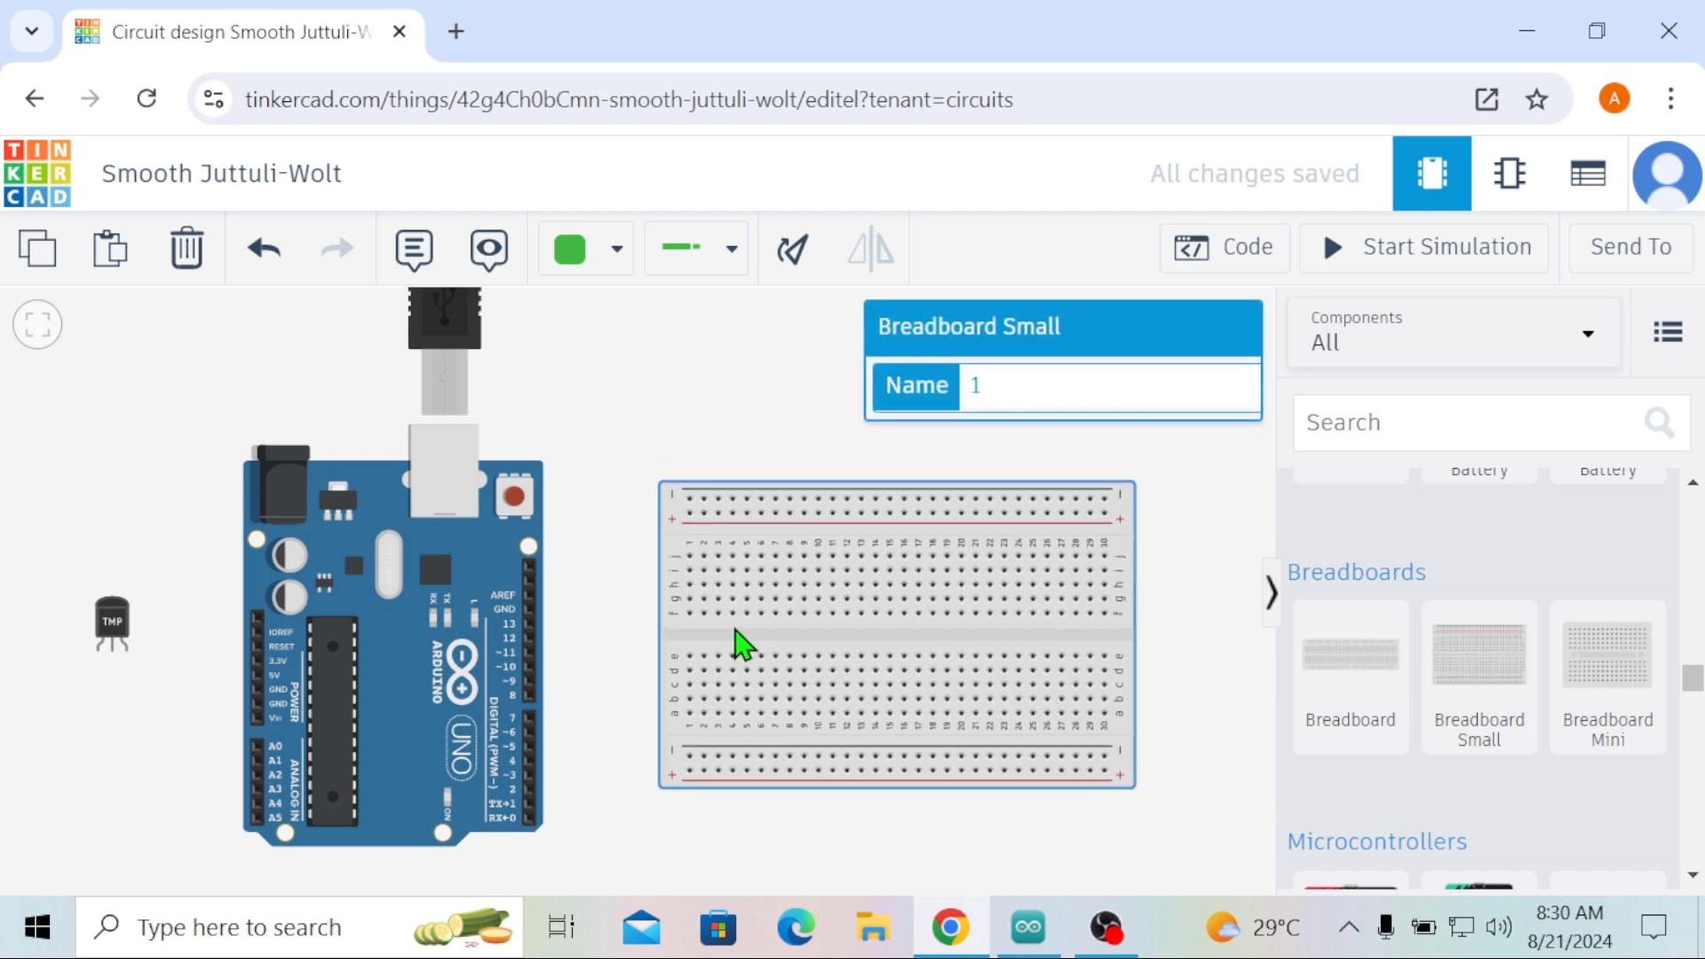
click(1230, 461)
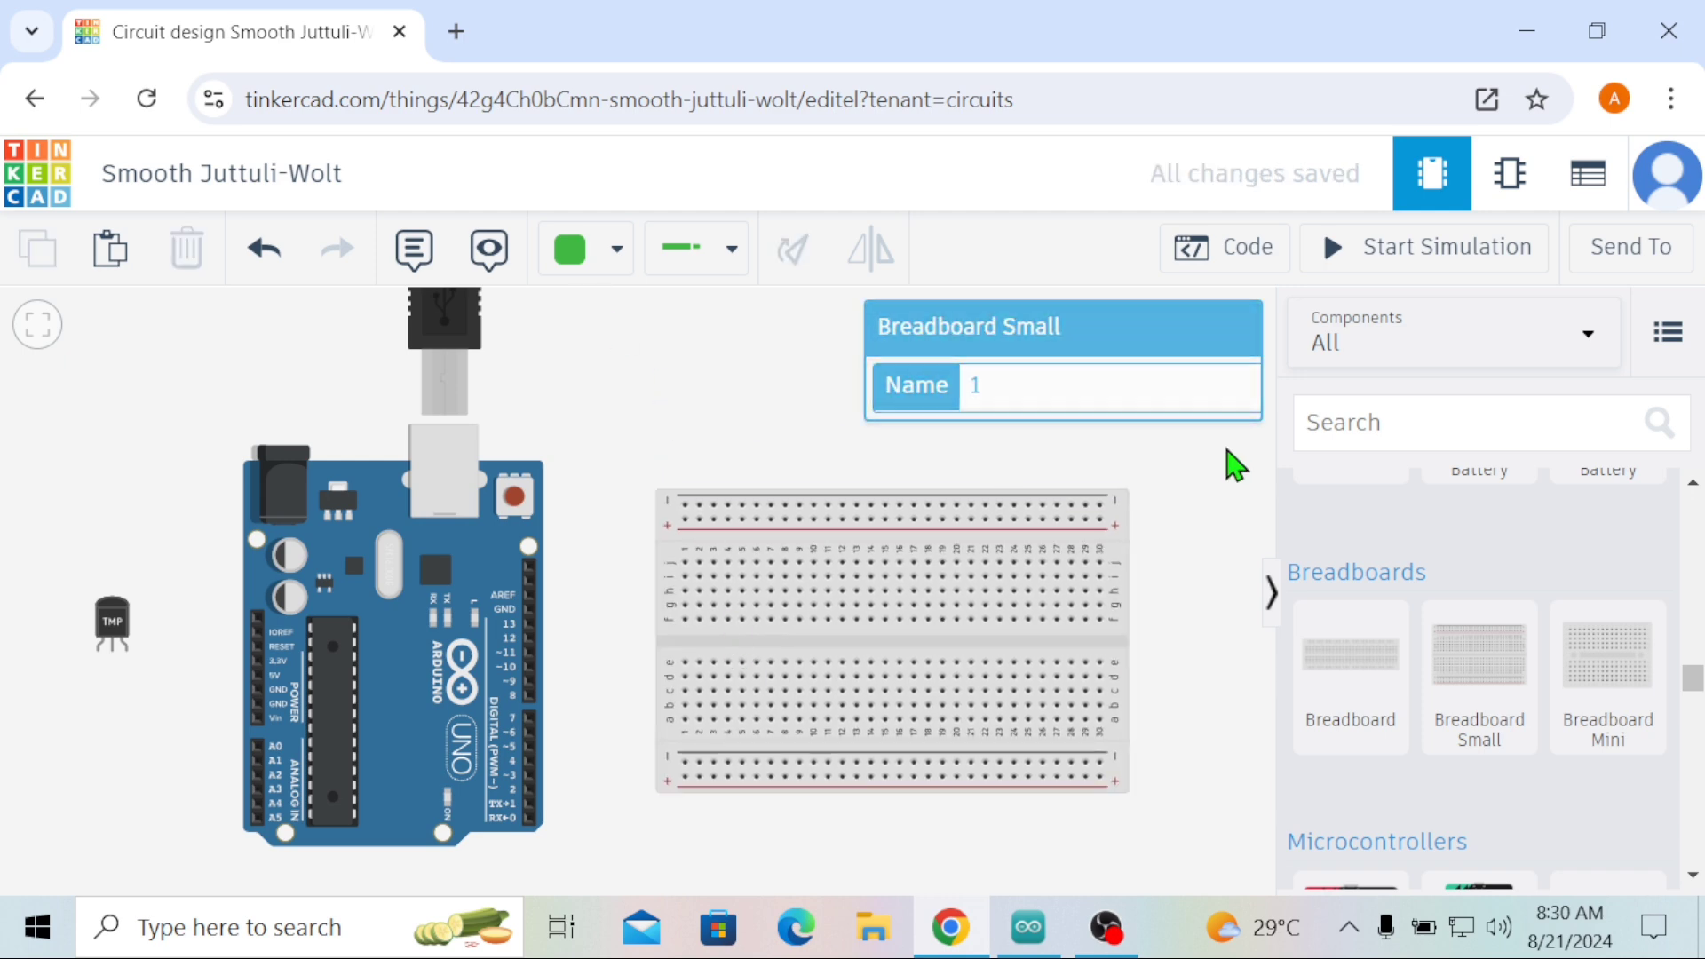
Step: Add three LEDs in a row above the breadboard, spaced apart from one another
click(1340, 373)
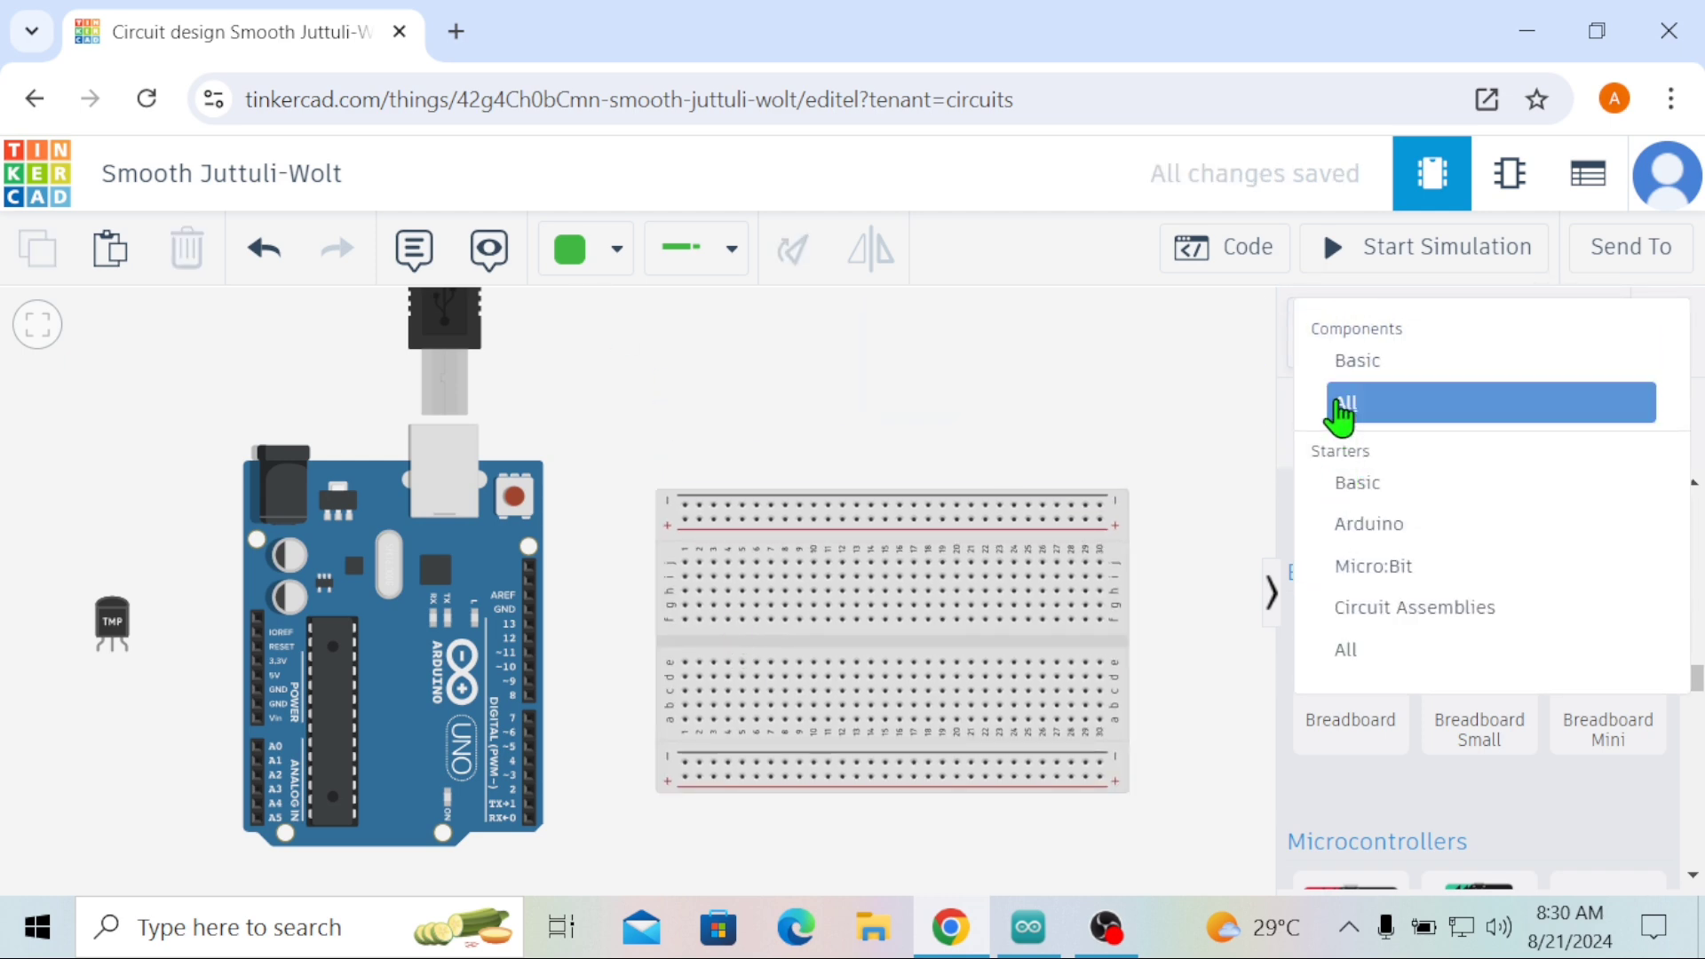
click(1343, 407)
scroll(1370, 533, down, 5)
scroll(1370, 533, down, 10)
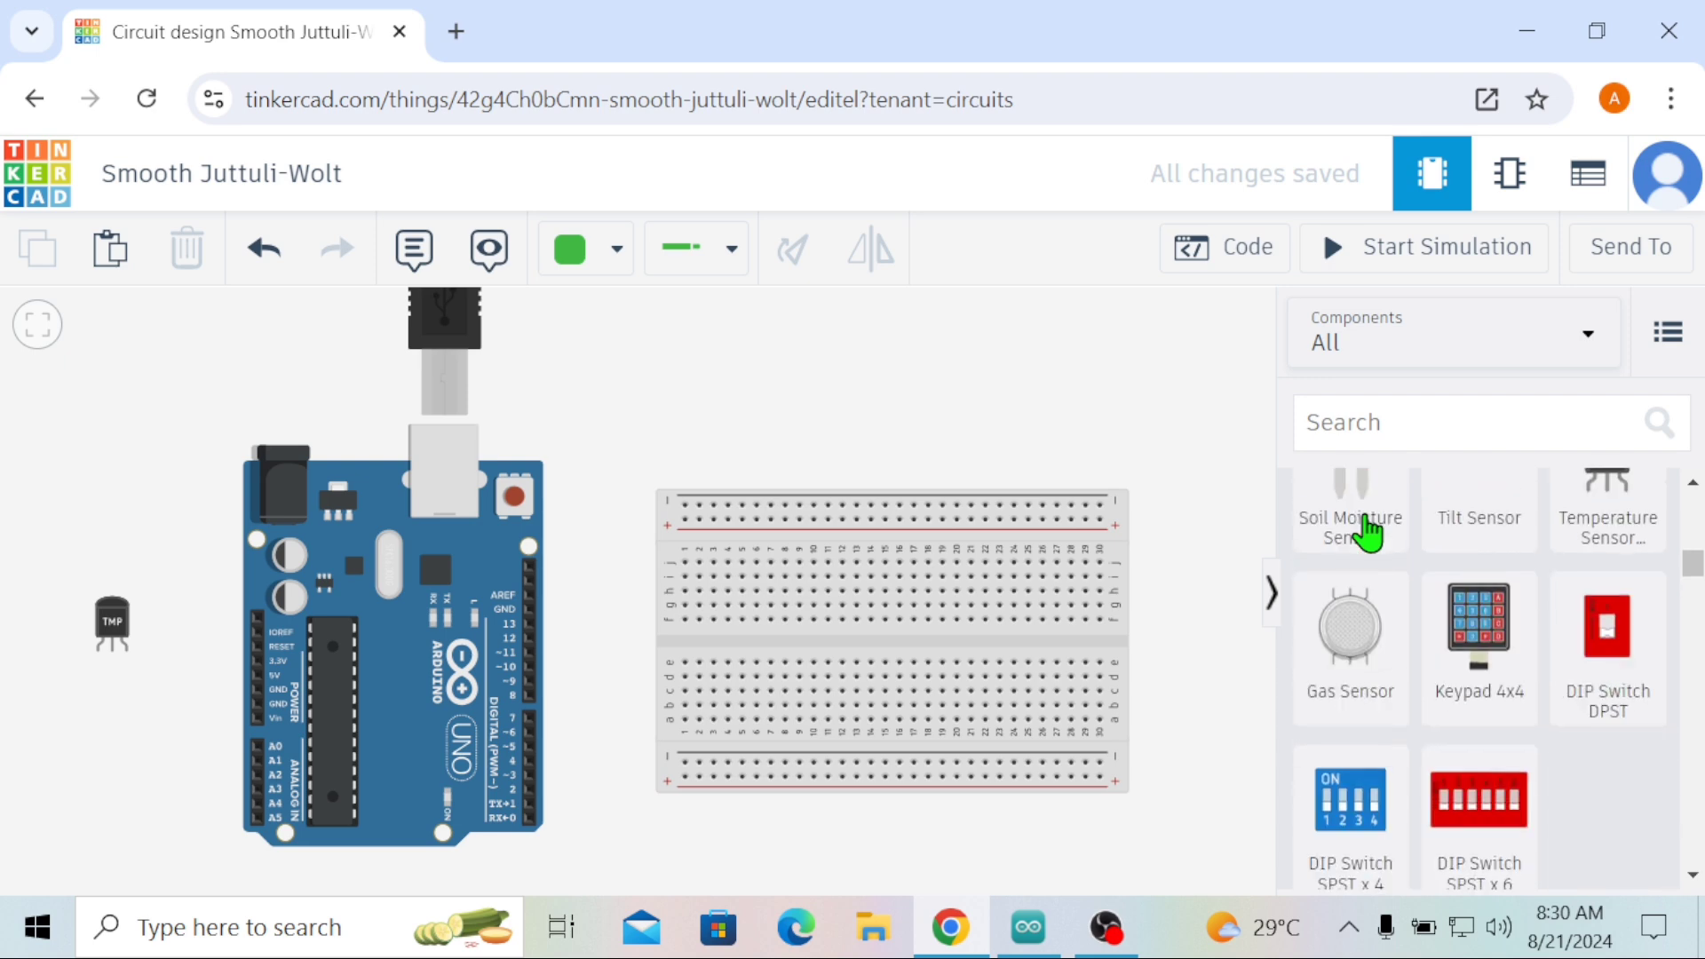
scroll(1367, 531, up, 2)
drag(1368, 531, 876, 465)
click(744, 433)
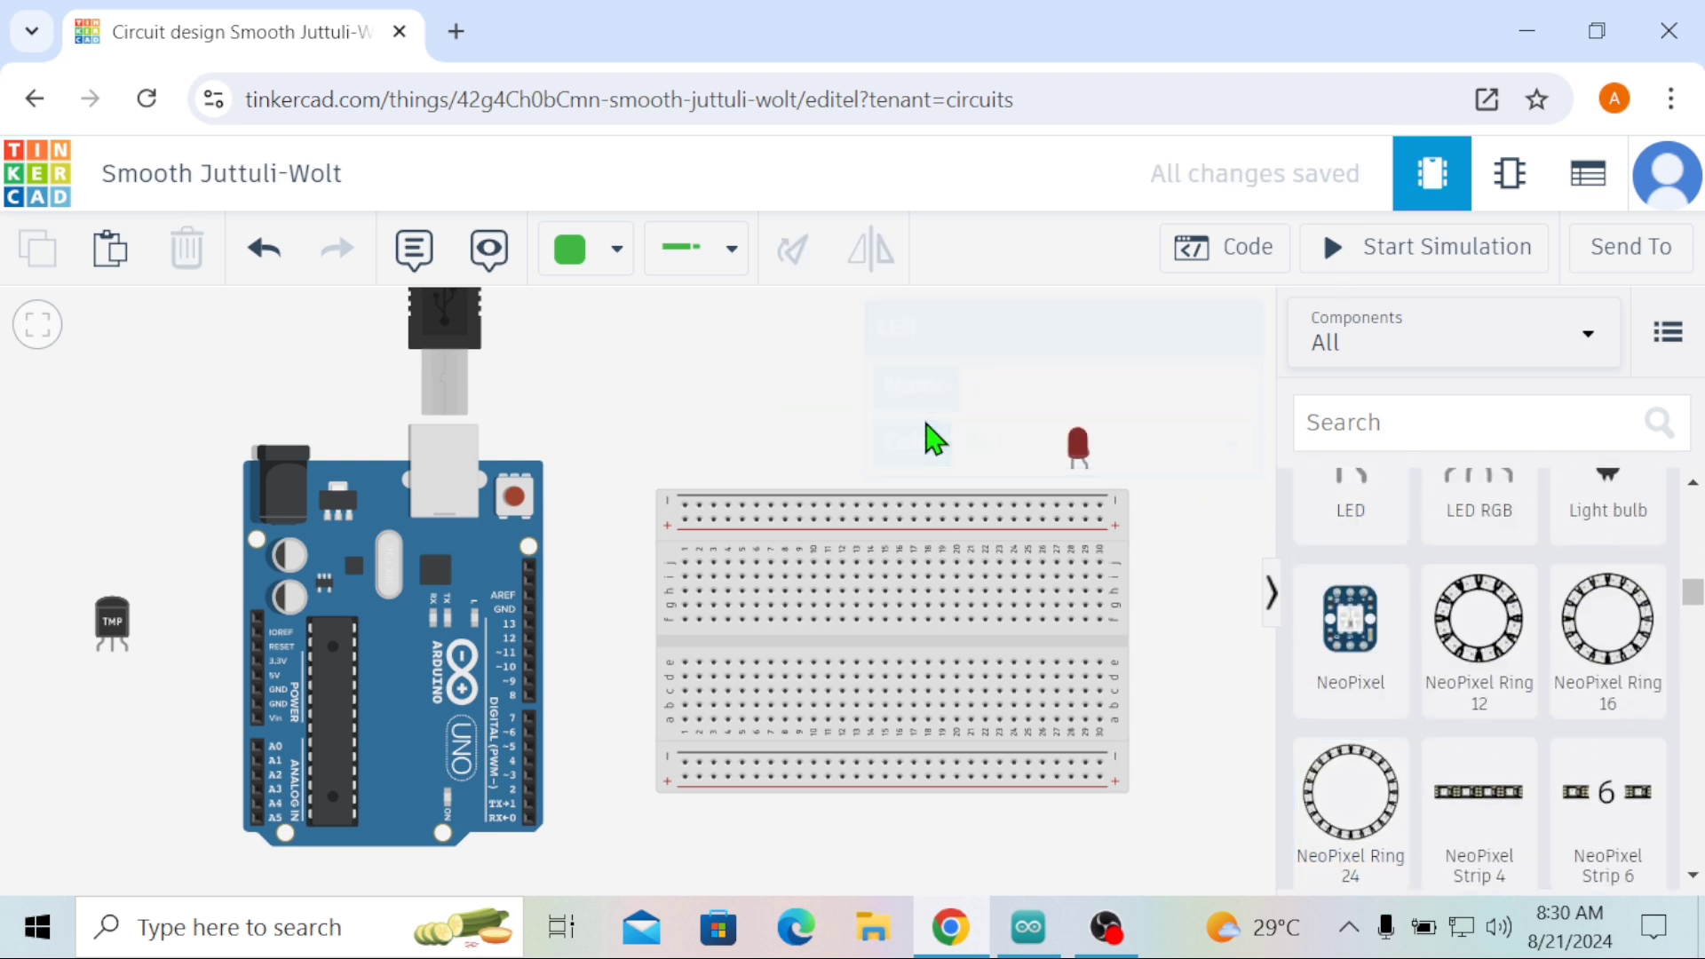
drag(1341, 484, 924, 455)
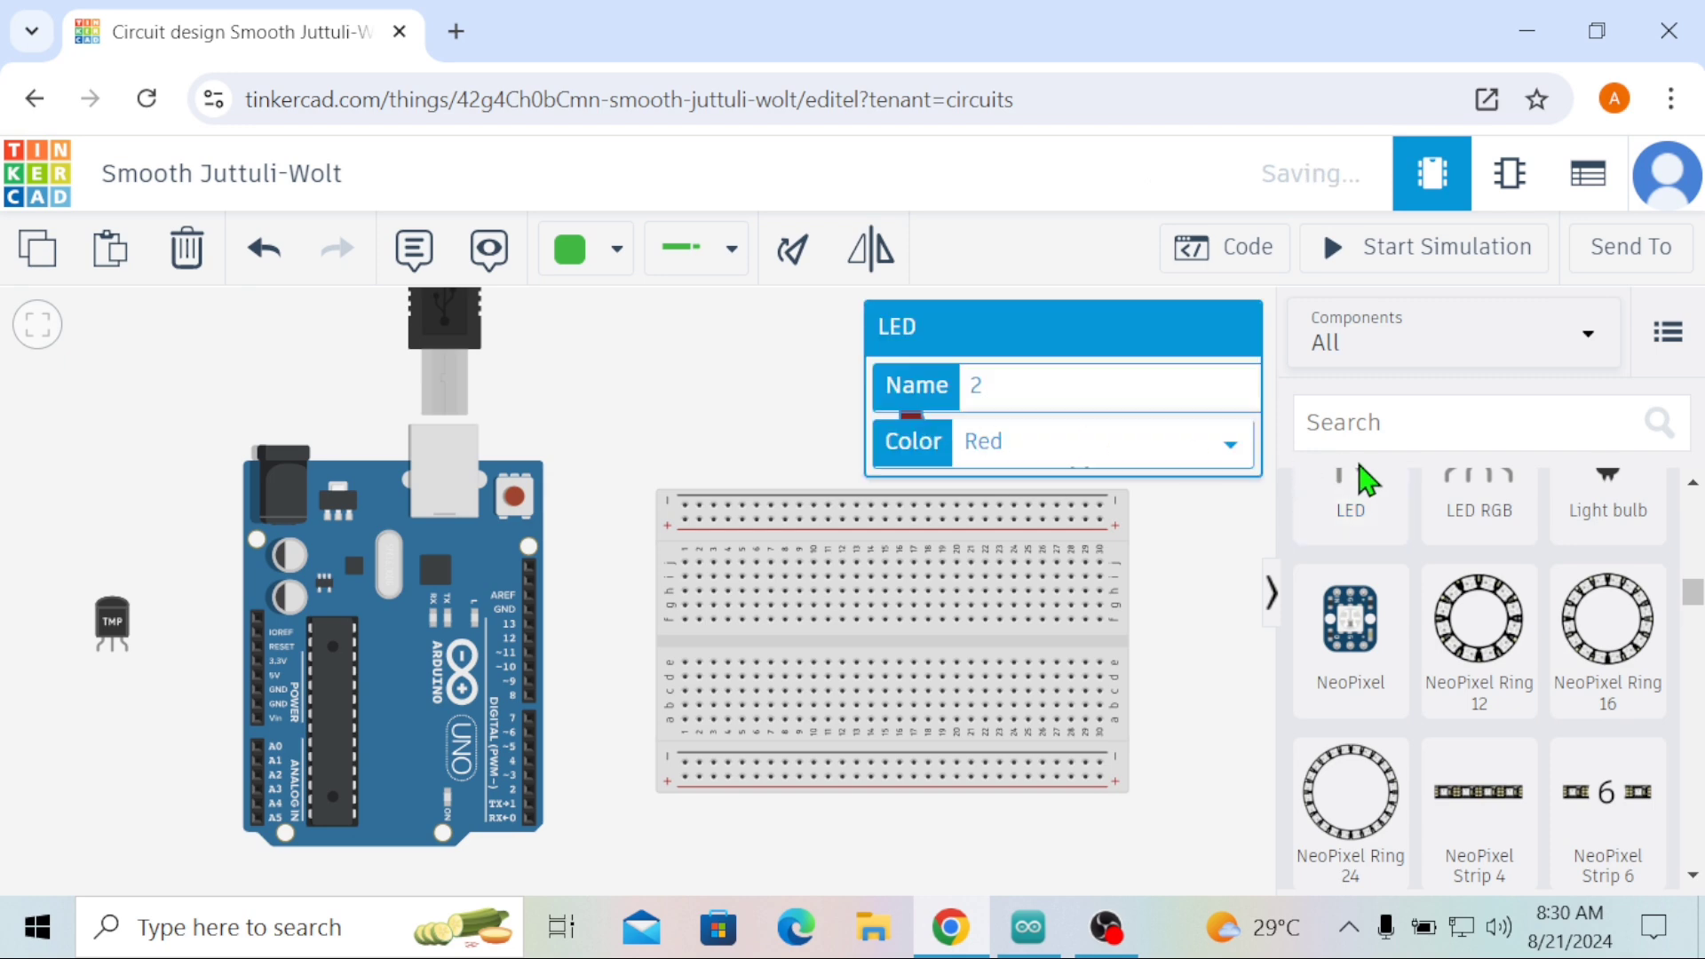
drag(1362, 495, 777, 453)
click(768, 435)
click(796, 468)
click(914, 412)
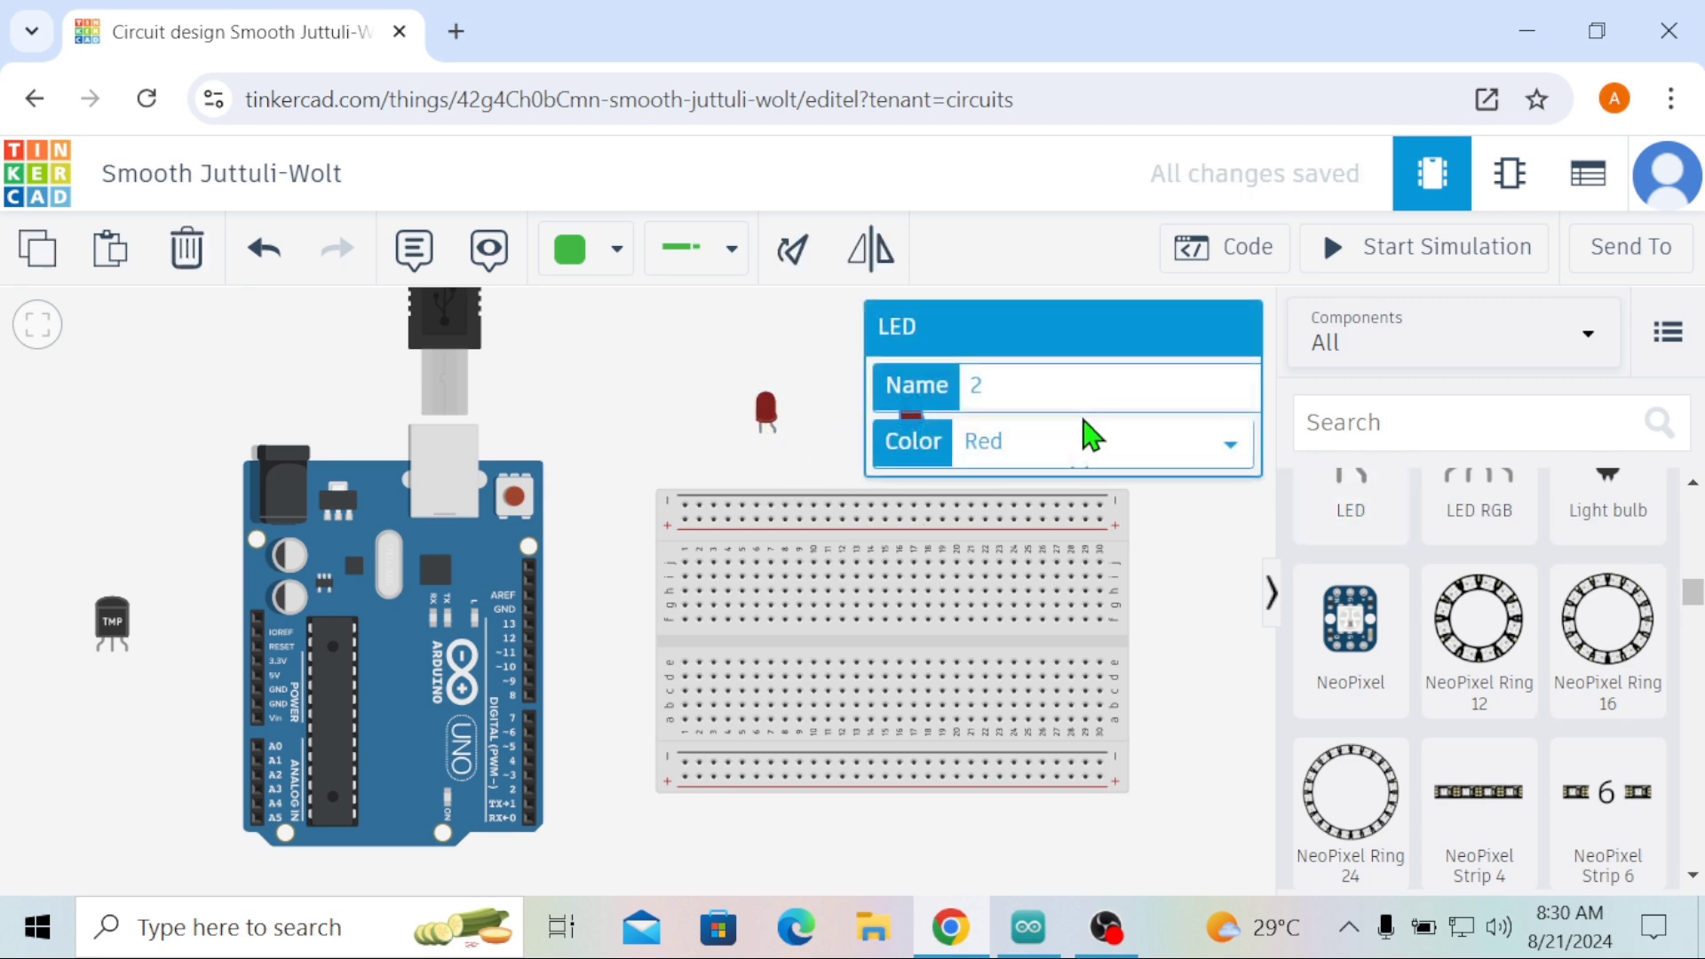
Step: Set the middle LED's color to Green and the right LED's color to Blue
click(1085, 442)
click(1044, 487)
click(1169, 509)
click(1095, 458)
click(1050, 462)
click(1052, 582)
click(1210, 614)
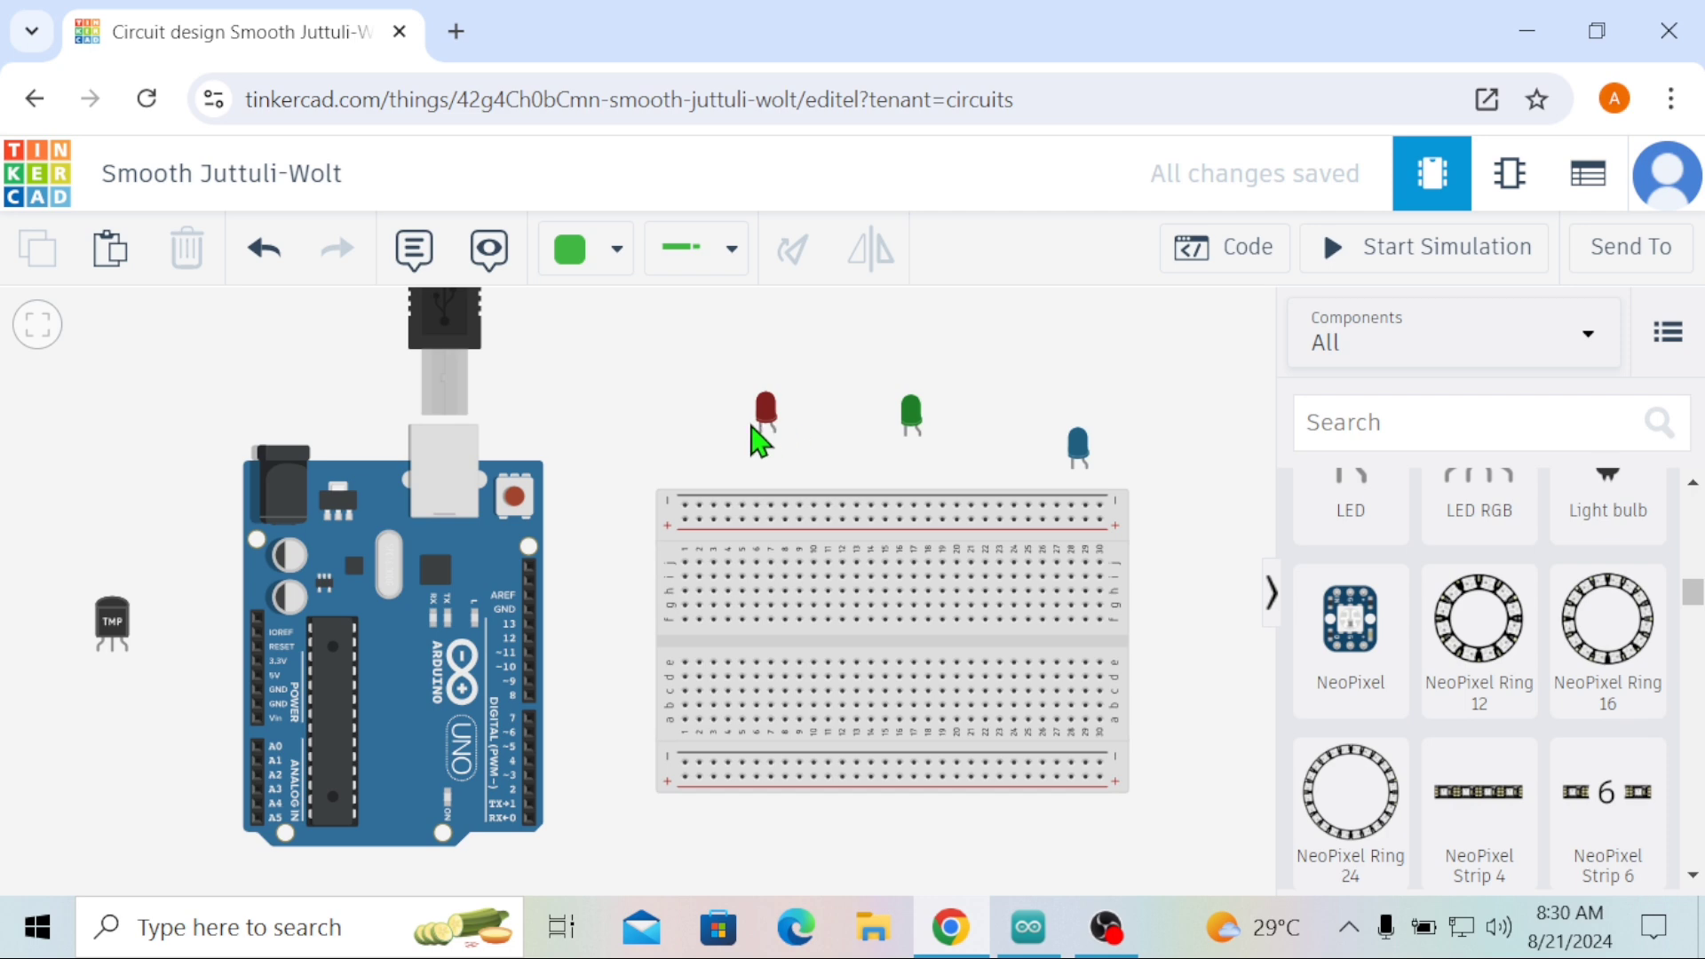
Step: Move the red, green and blue LEDs onto the breadboard's upper half, evenly spaced from left to right
drag(779, 426, 769, 515)
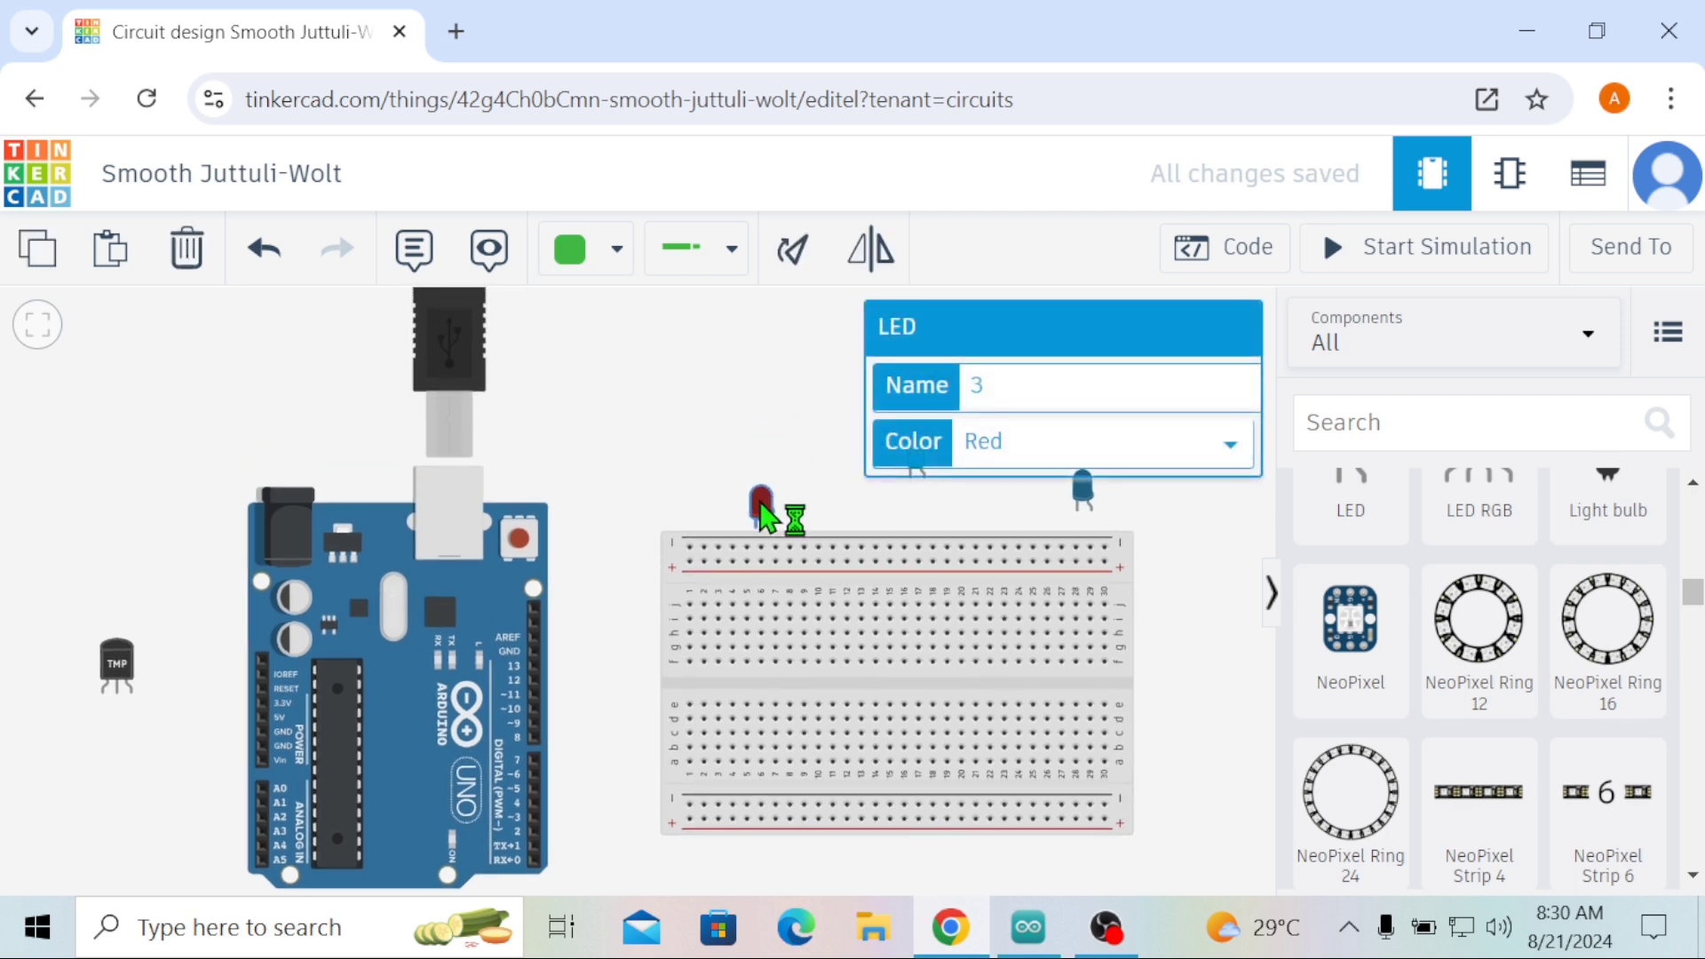
drag(742, 588, 725, 649)
drag(692, 494, 698, 476)
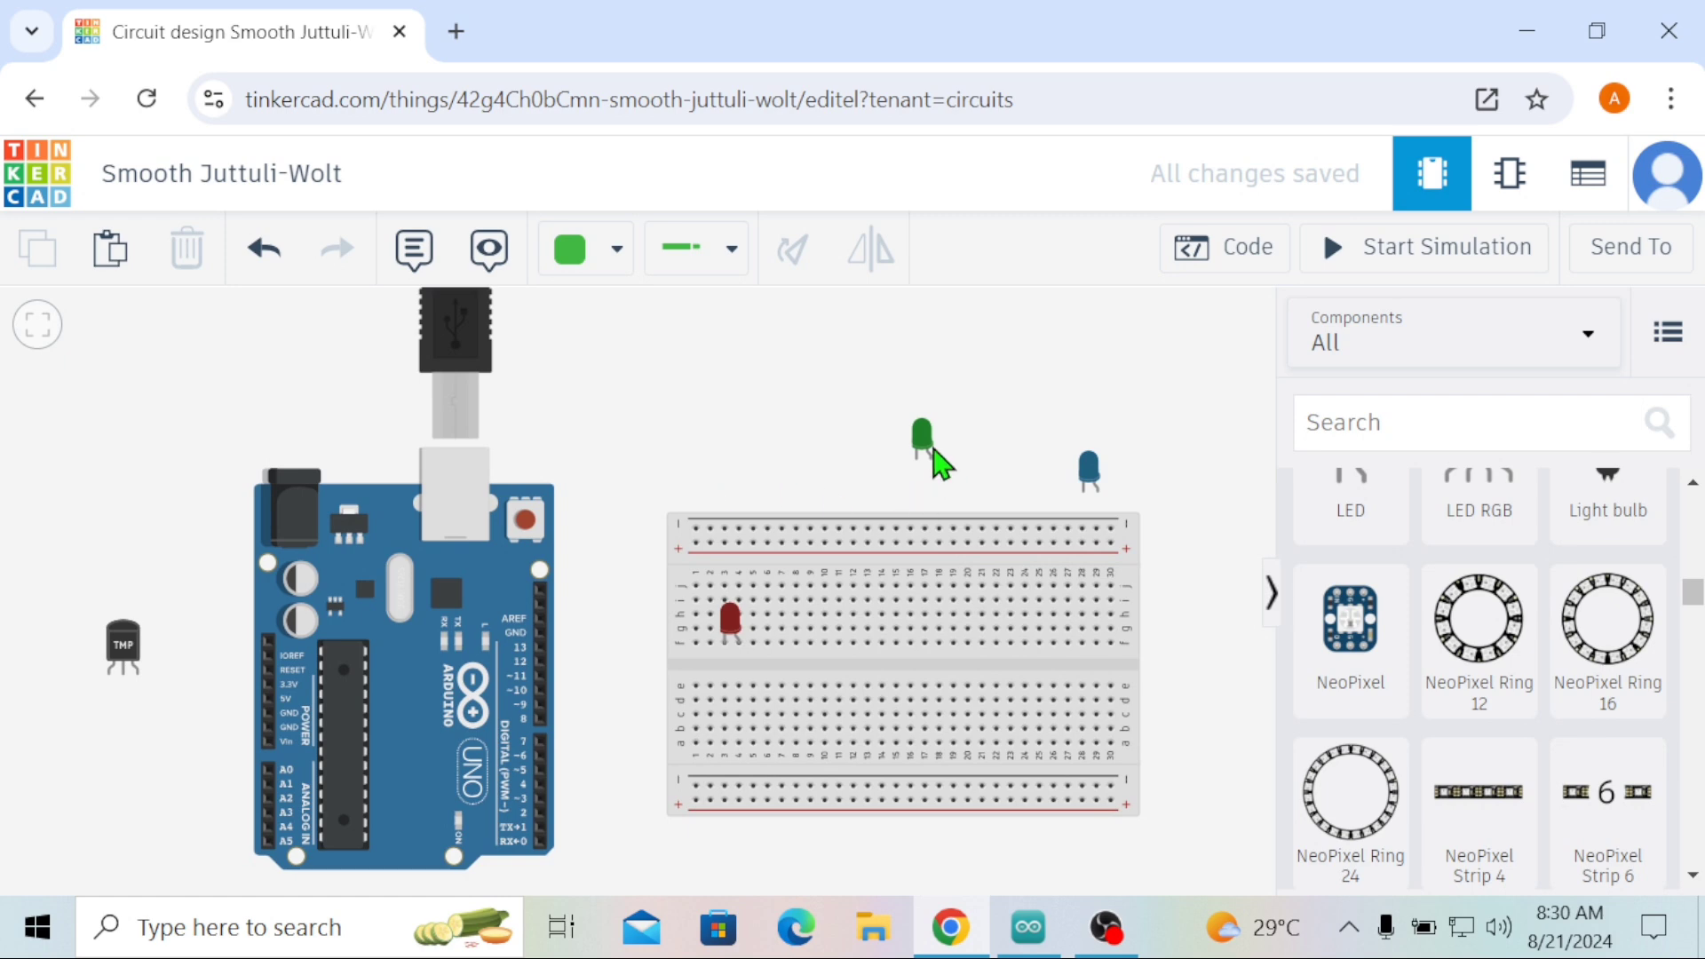
drag(924, 448, 826, 640)
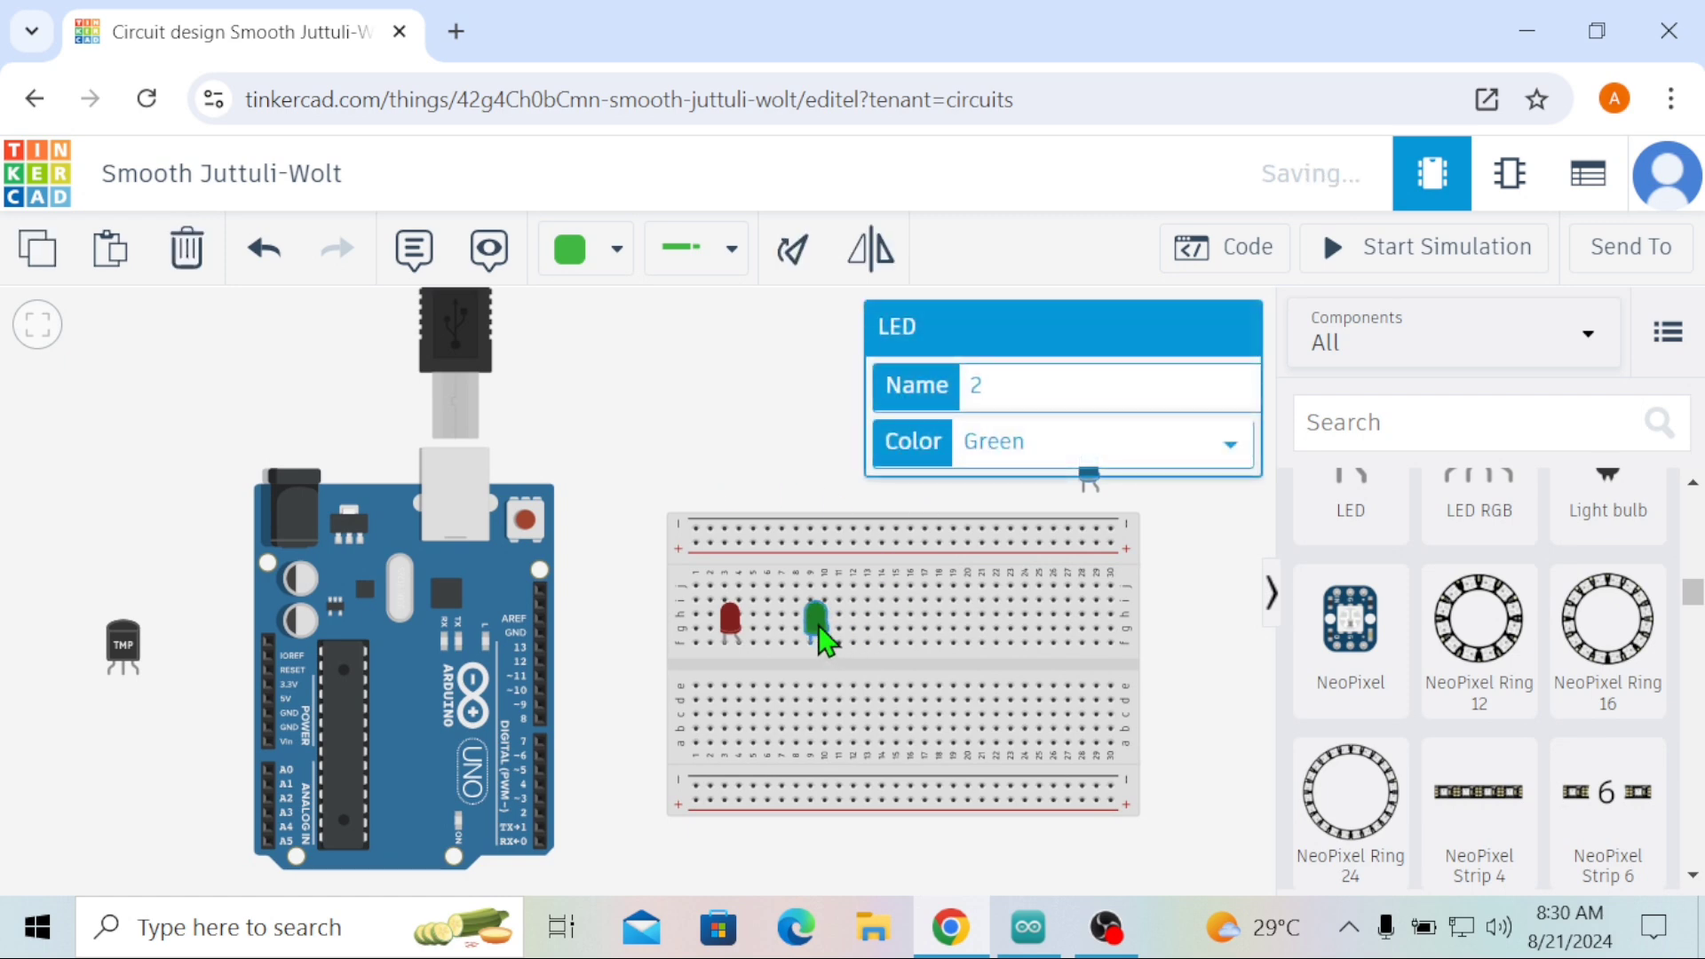
click(1068, 497)
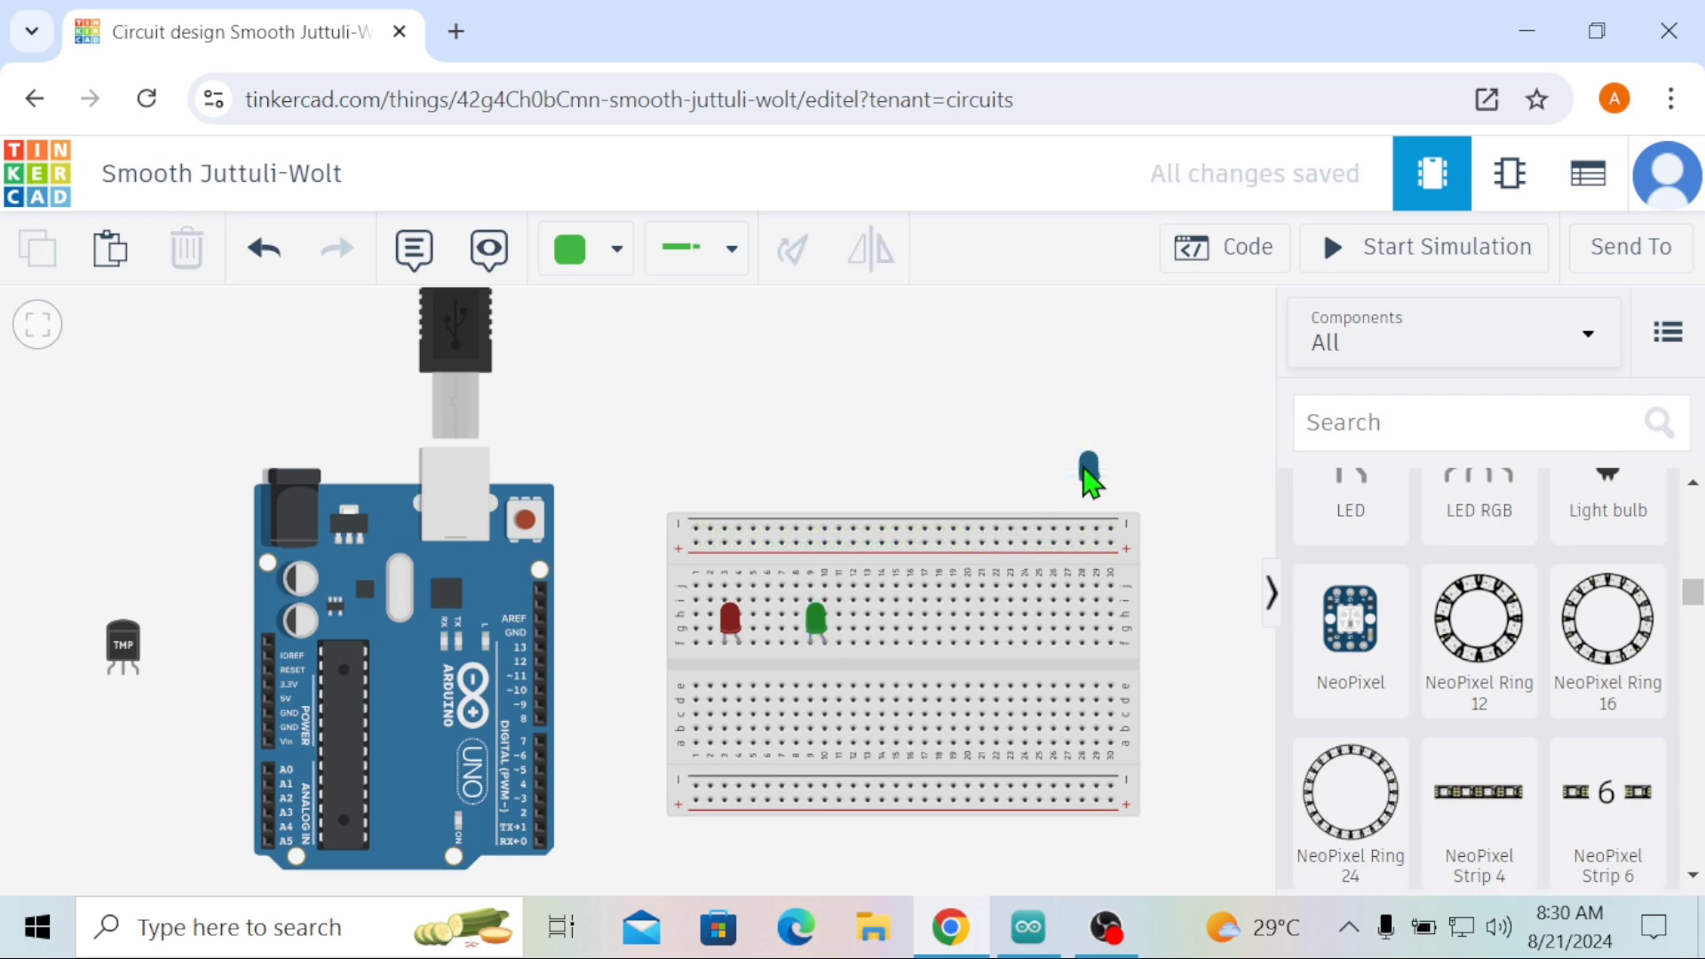
drag(1085, 475, 899, 623)
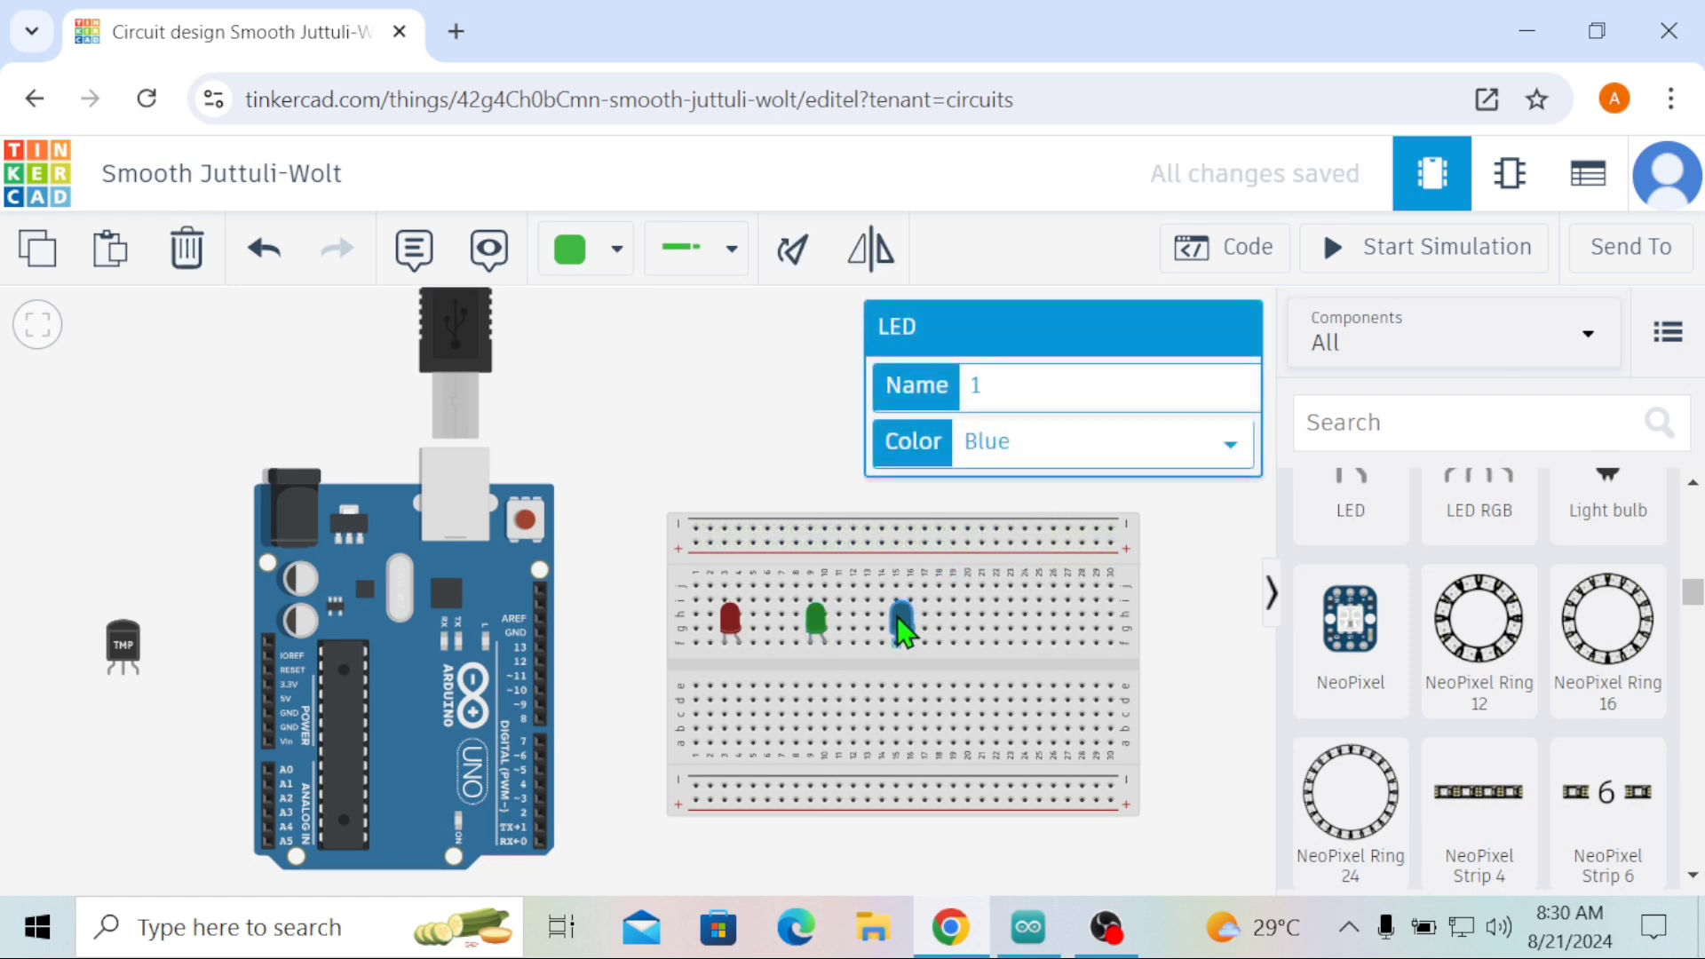
click(811, 492)
Step: Add three resistors to the breadboard, one directly above each LED between the upper power rails and the LED's column
scroll(1426, 533, up, 2)
scroll(1426, 533, up, 5)
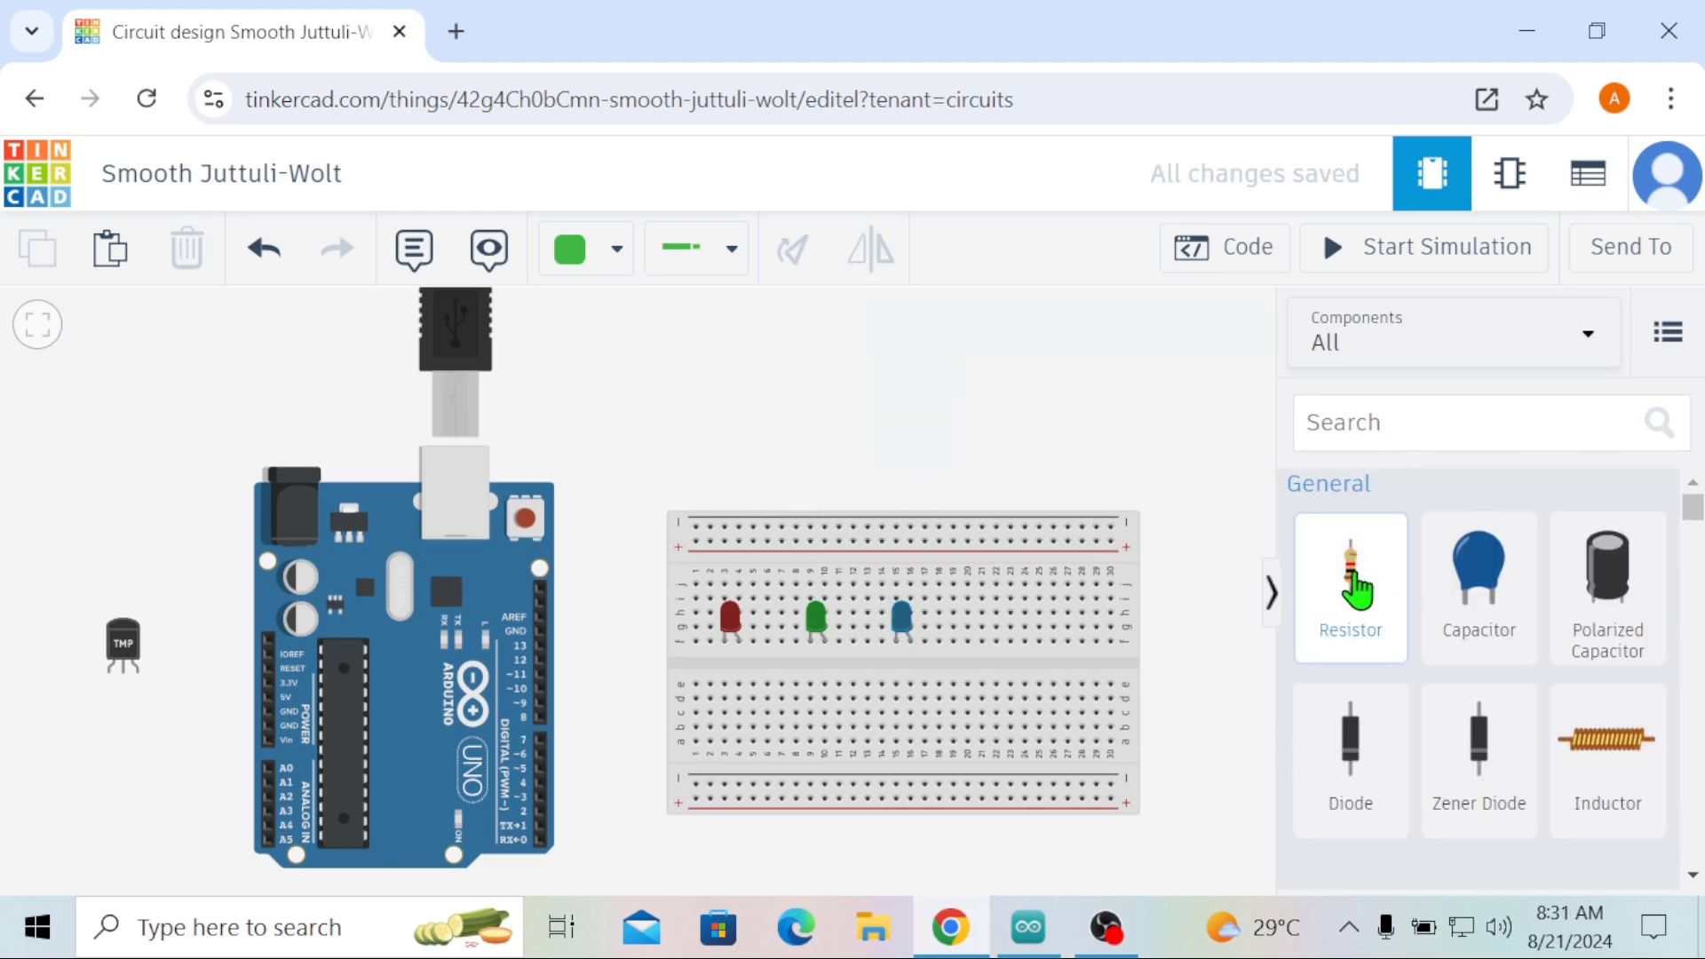
drag(1357, 589, 727, 557)
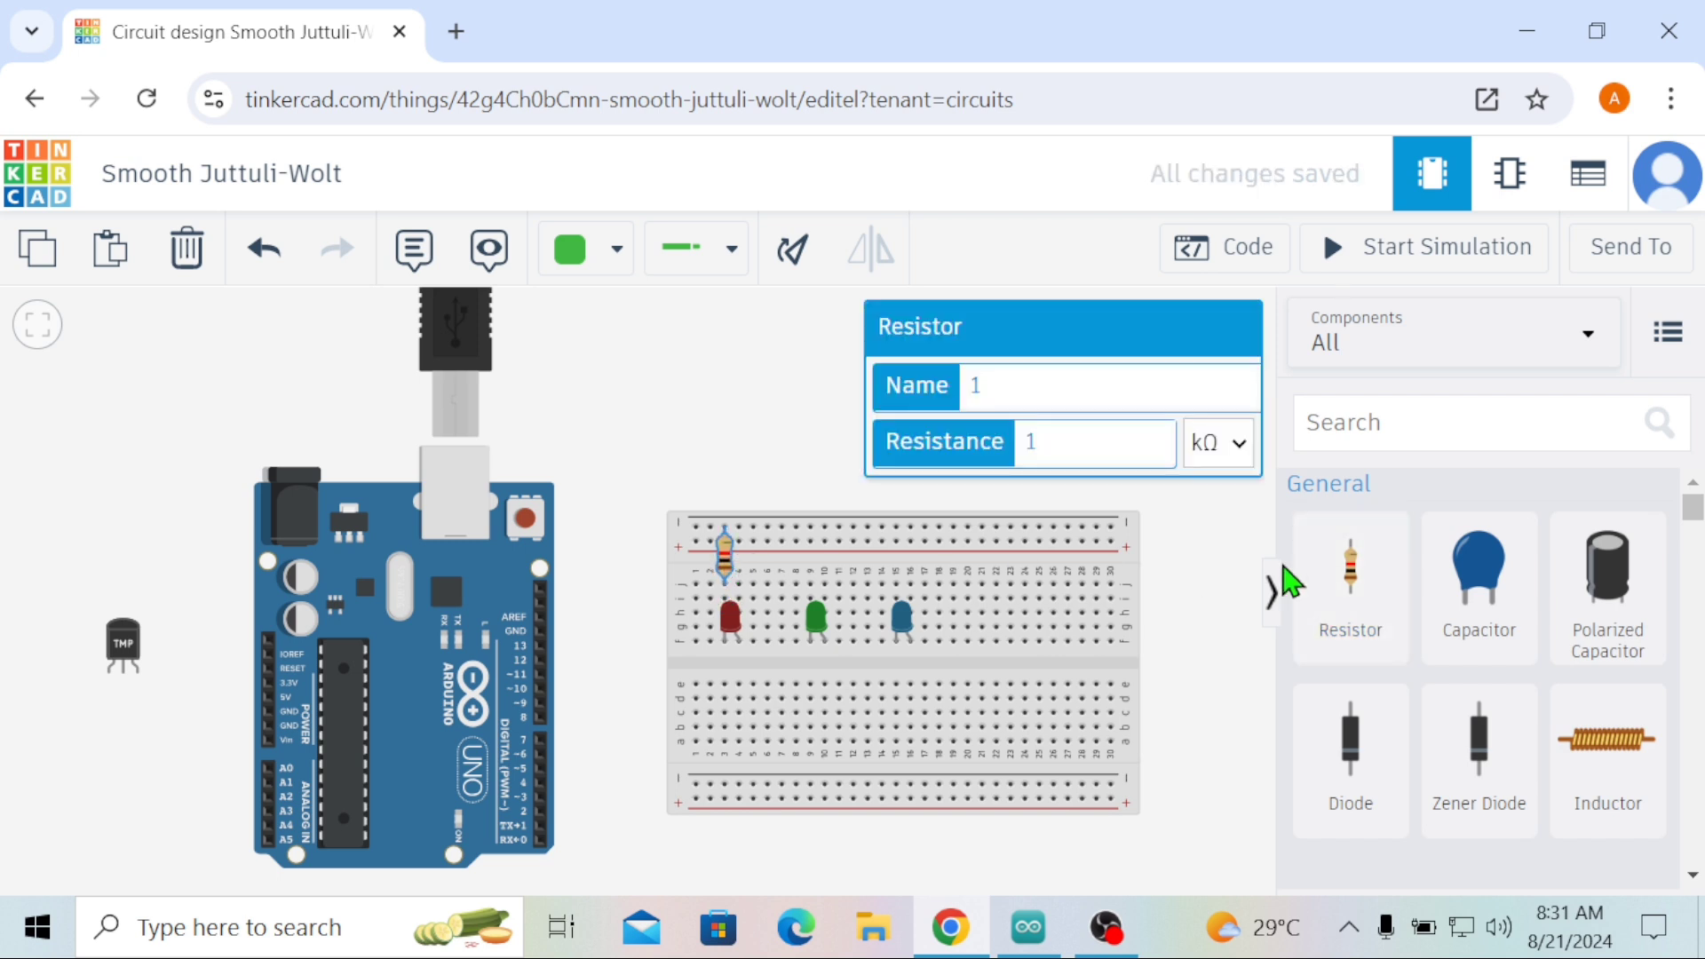
drag(1352, 577, 822, 551)
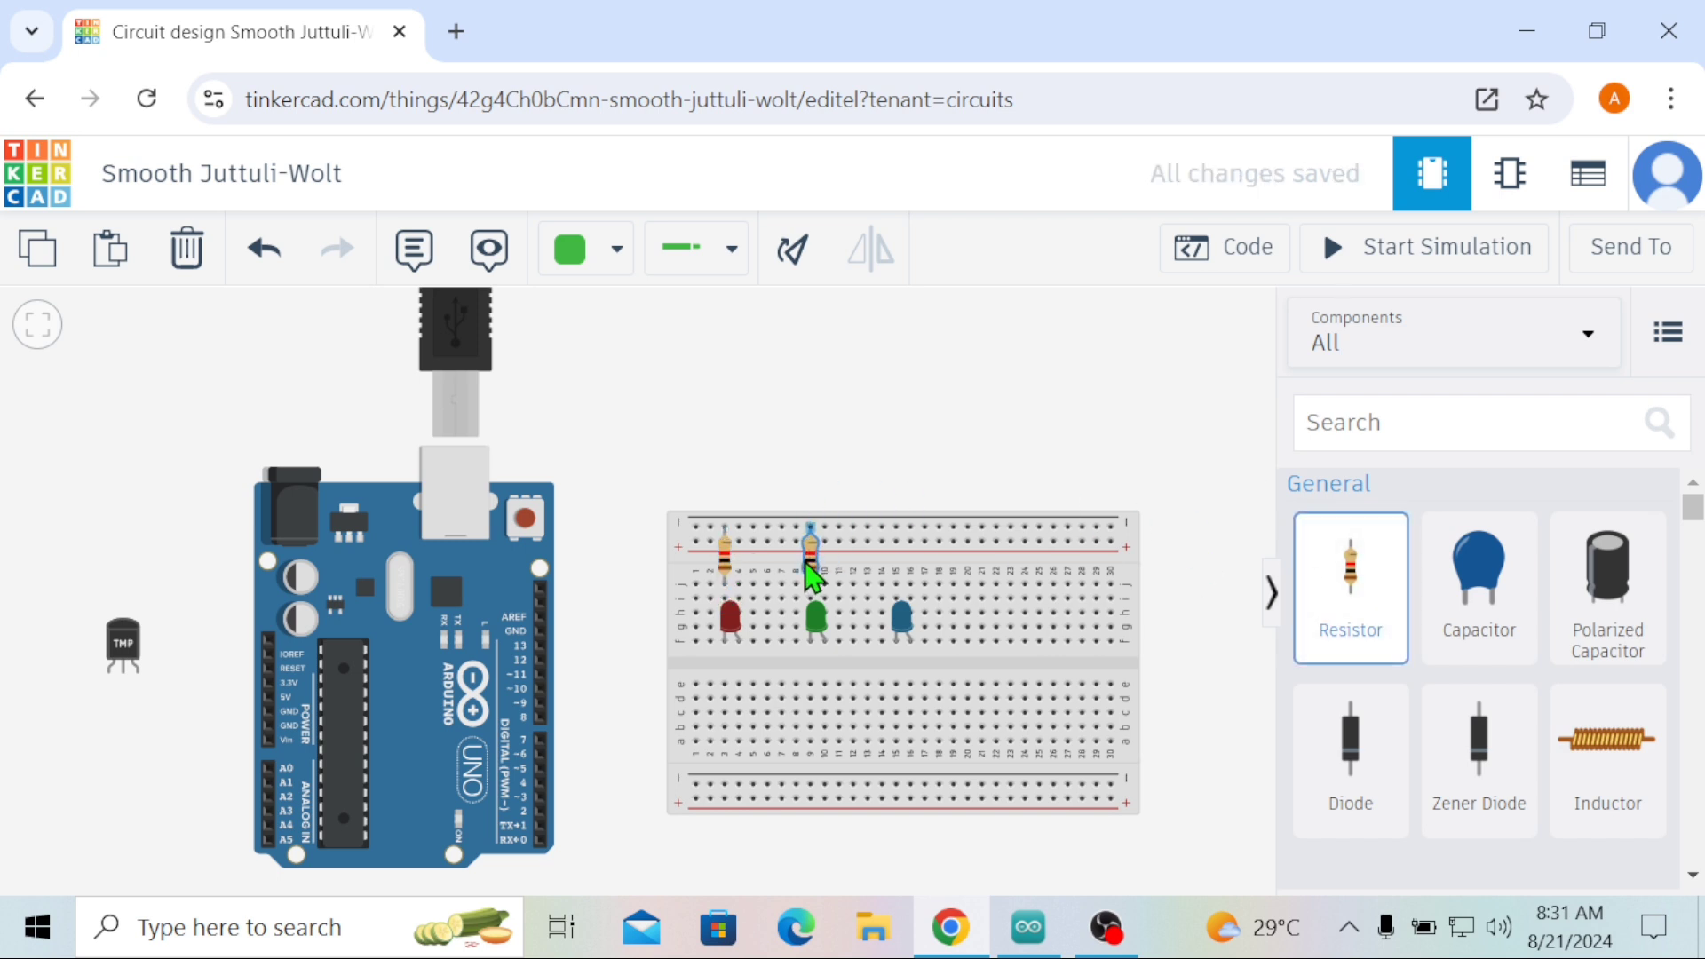
drag(1359, 591, 1145, 575)
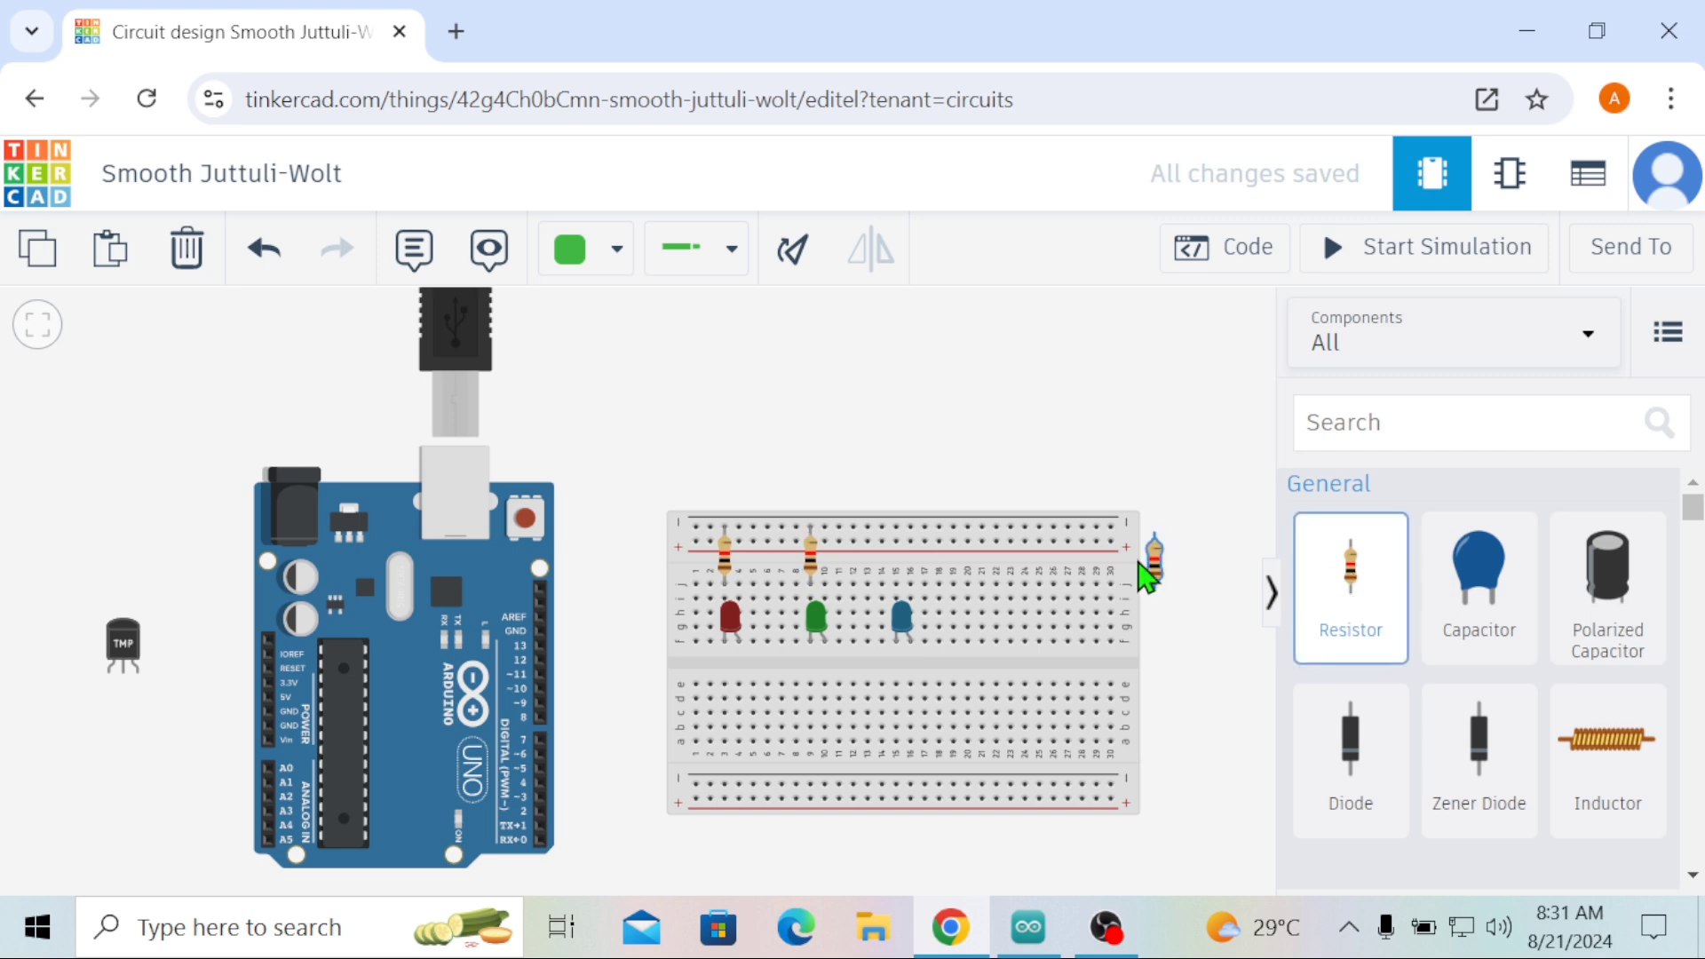
drag(873, 573, 923, 567)
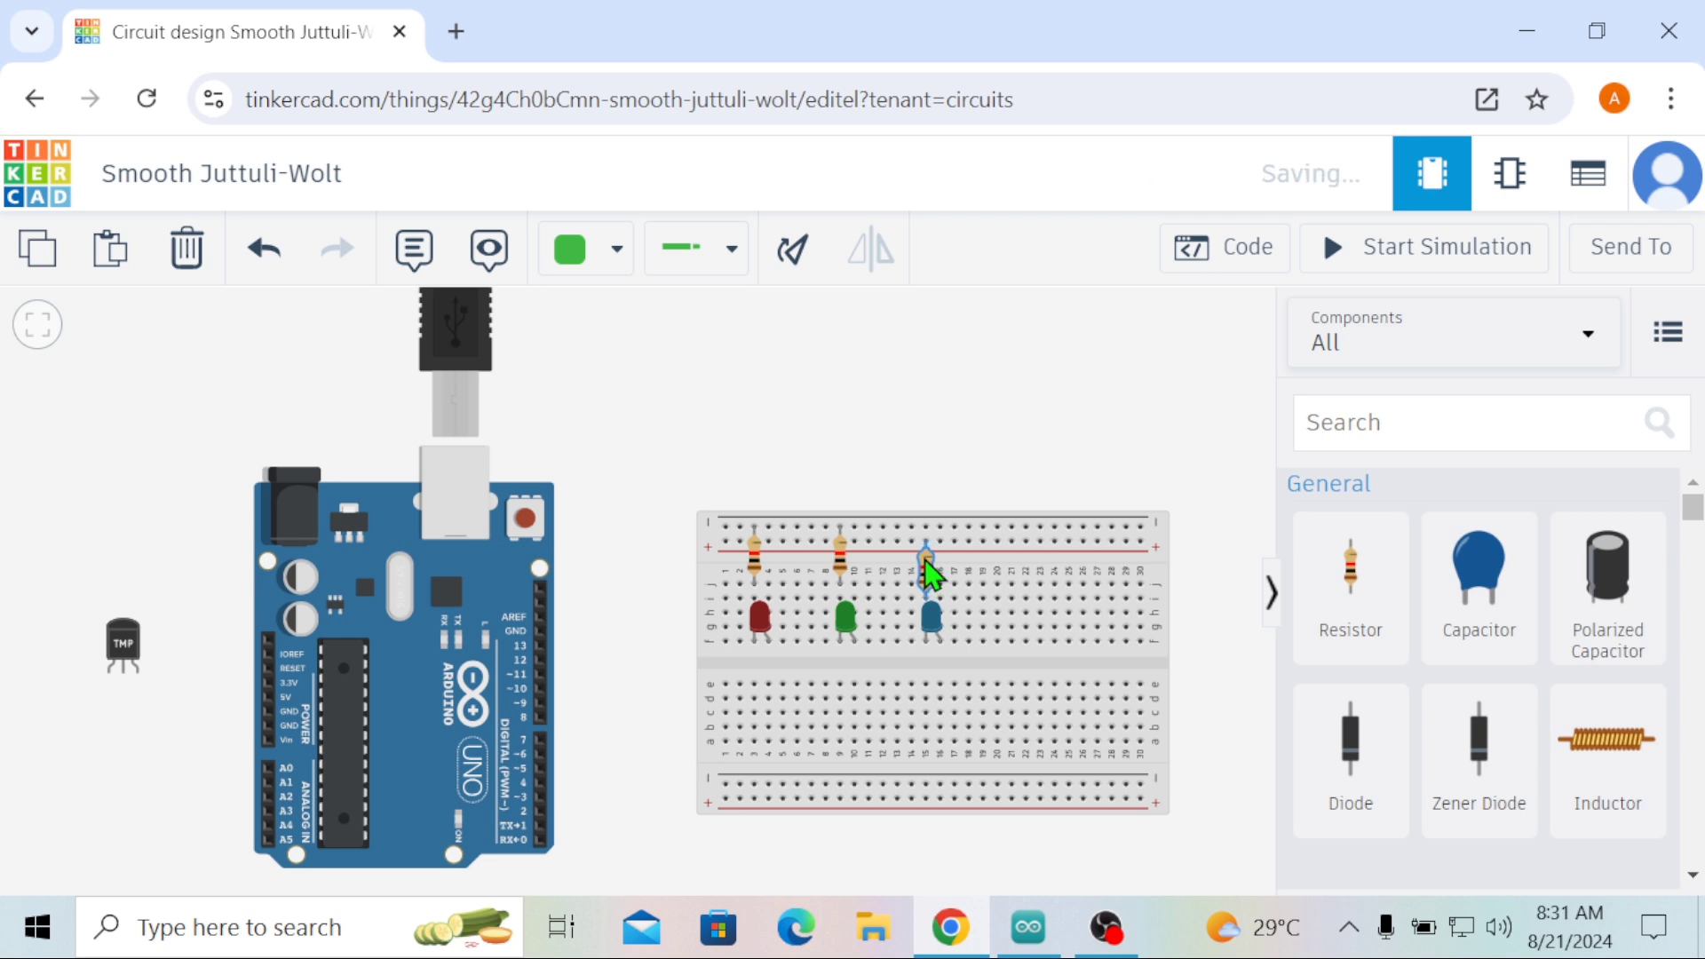
Step: Inspect the name and resistance settings of the resistor above the red LED
click(925, 486)
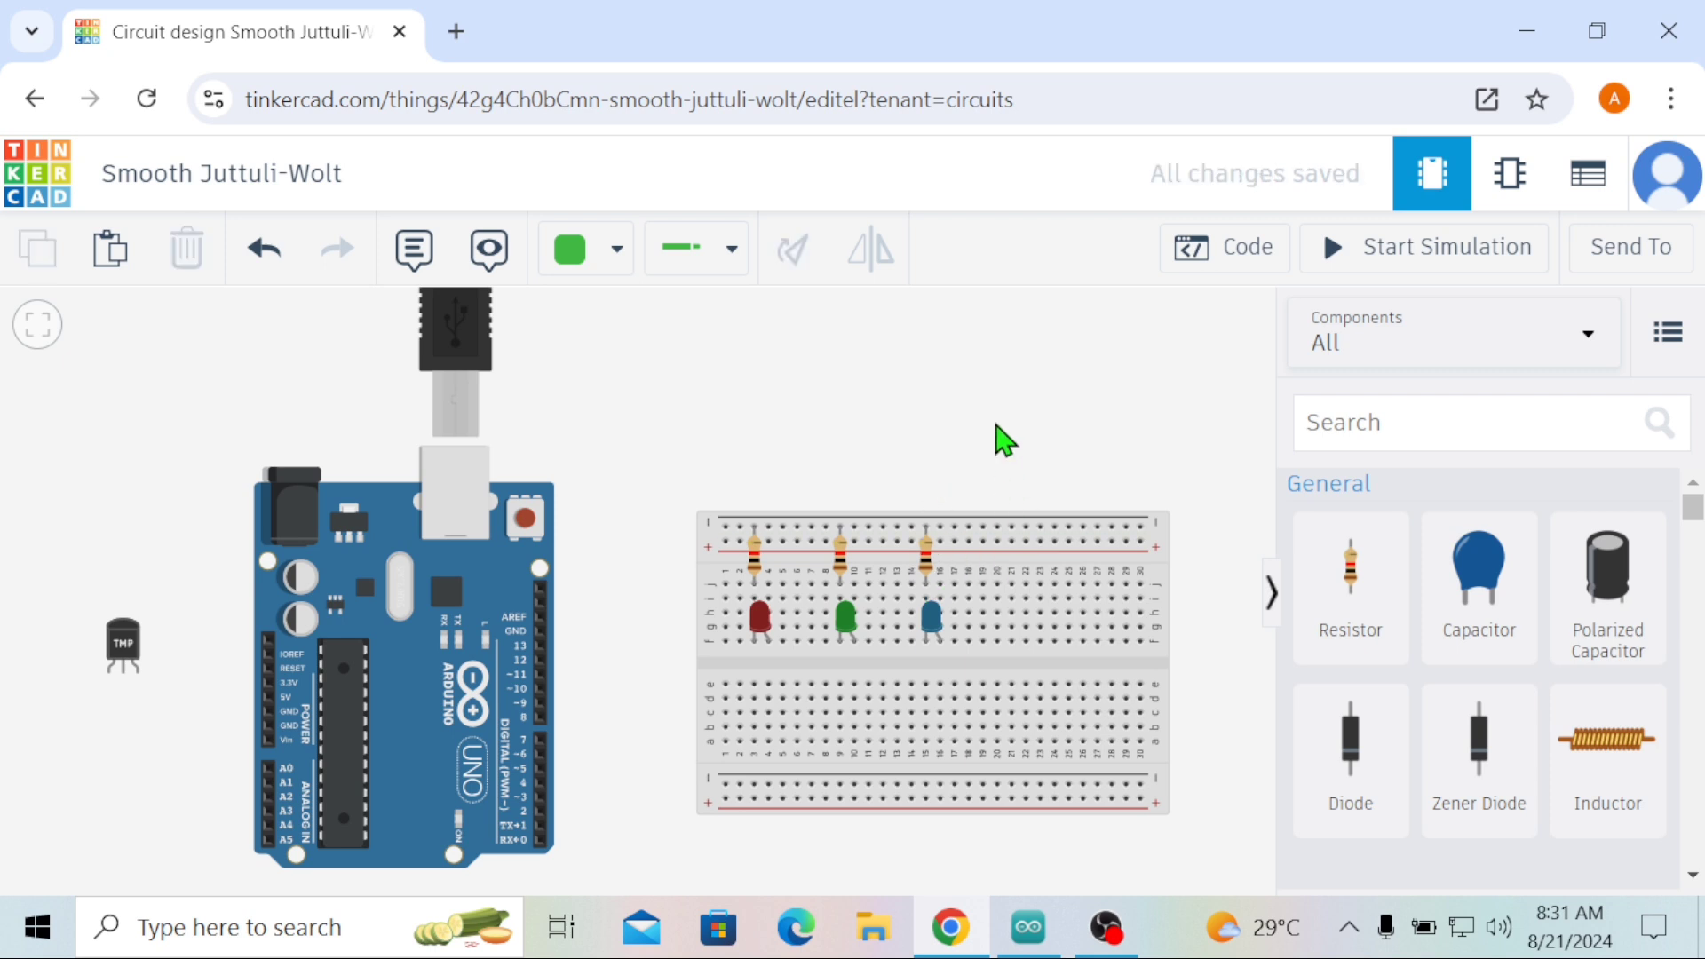
scroll(999, 438, up, 1)
scroll(952, 433, down, 2)
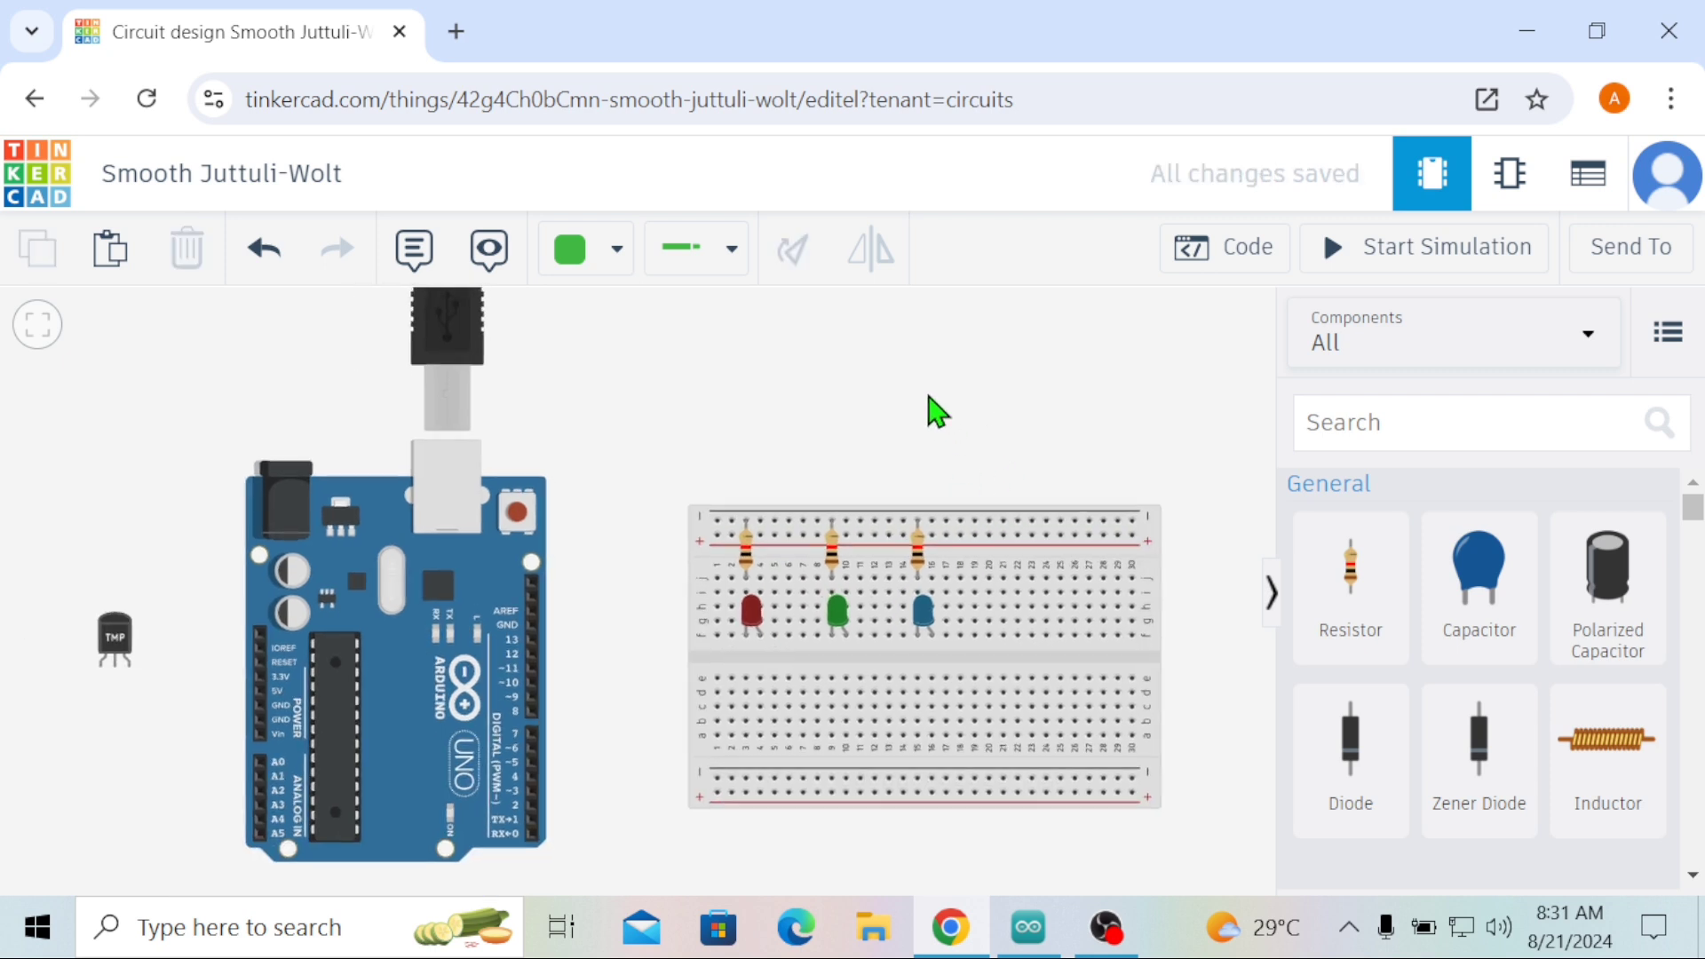
click(722, 524)
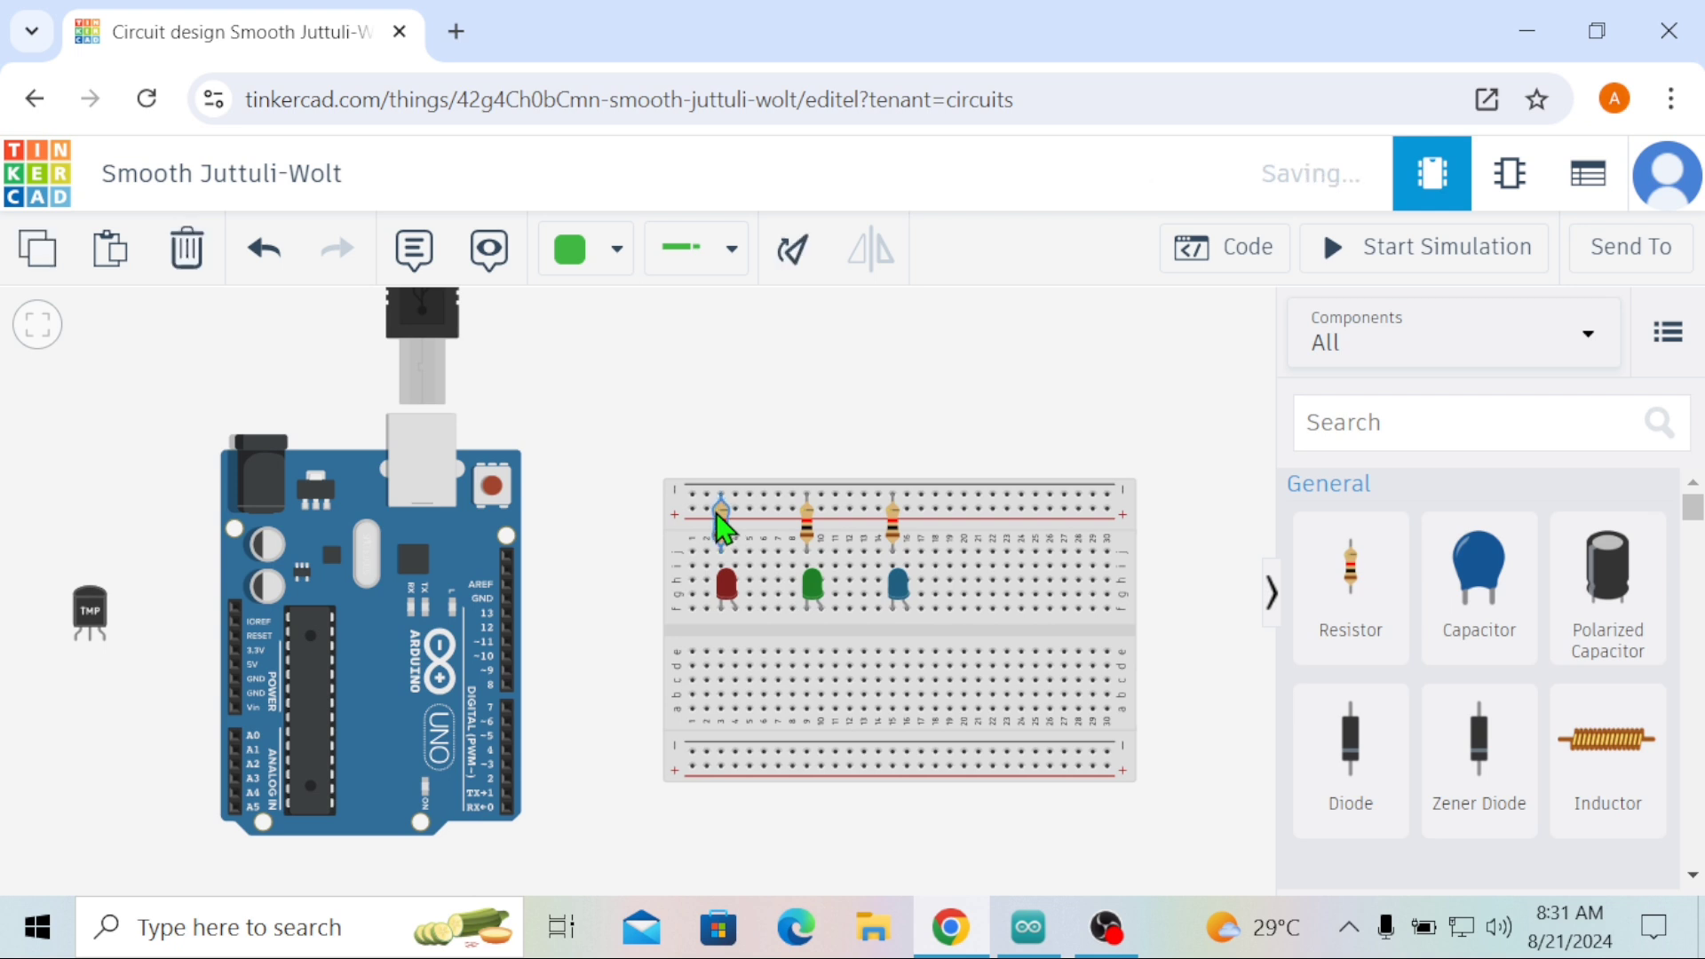
click(723, 538)
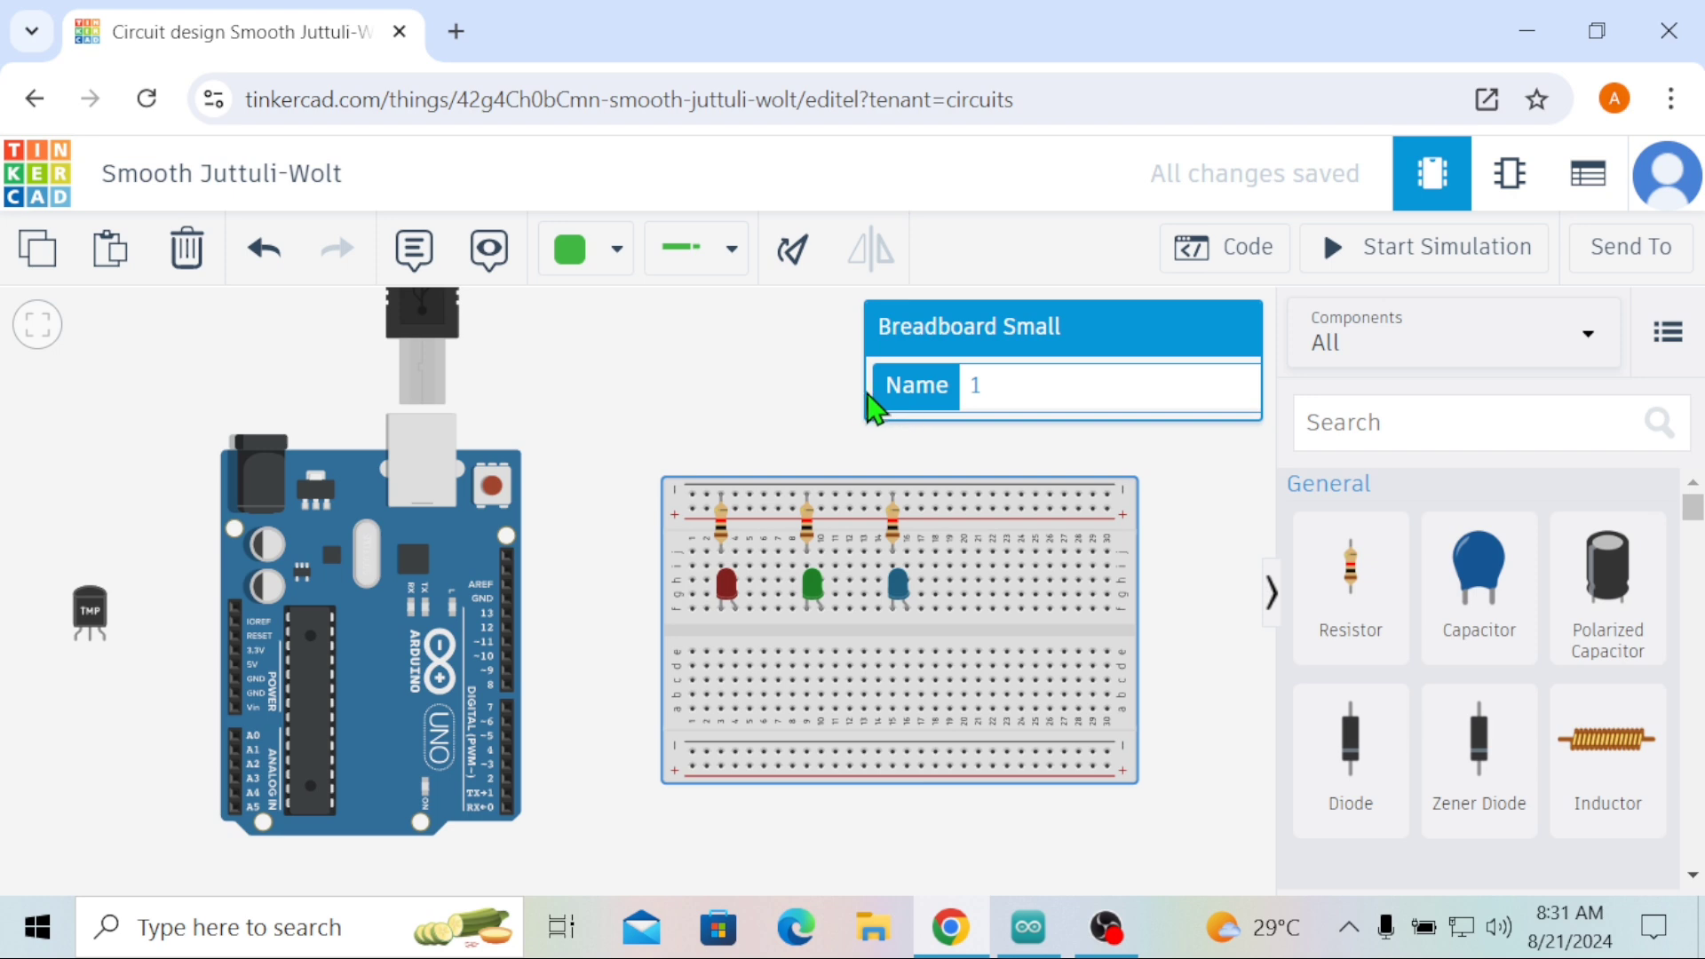
click(868, 402)
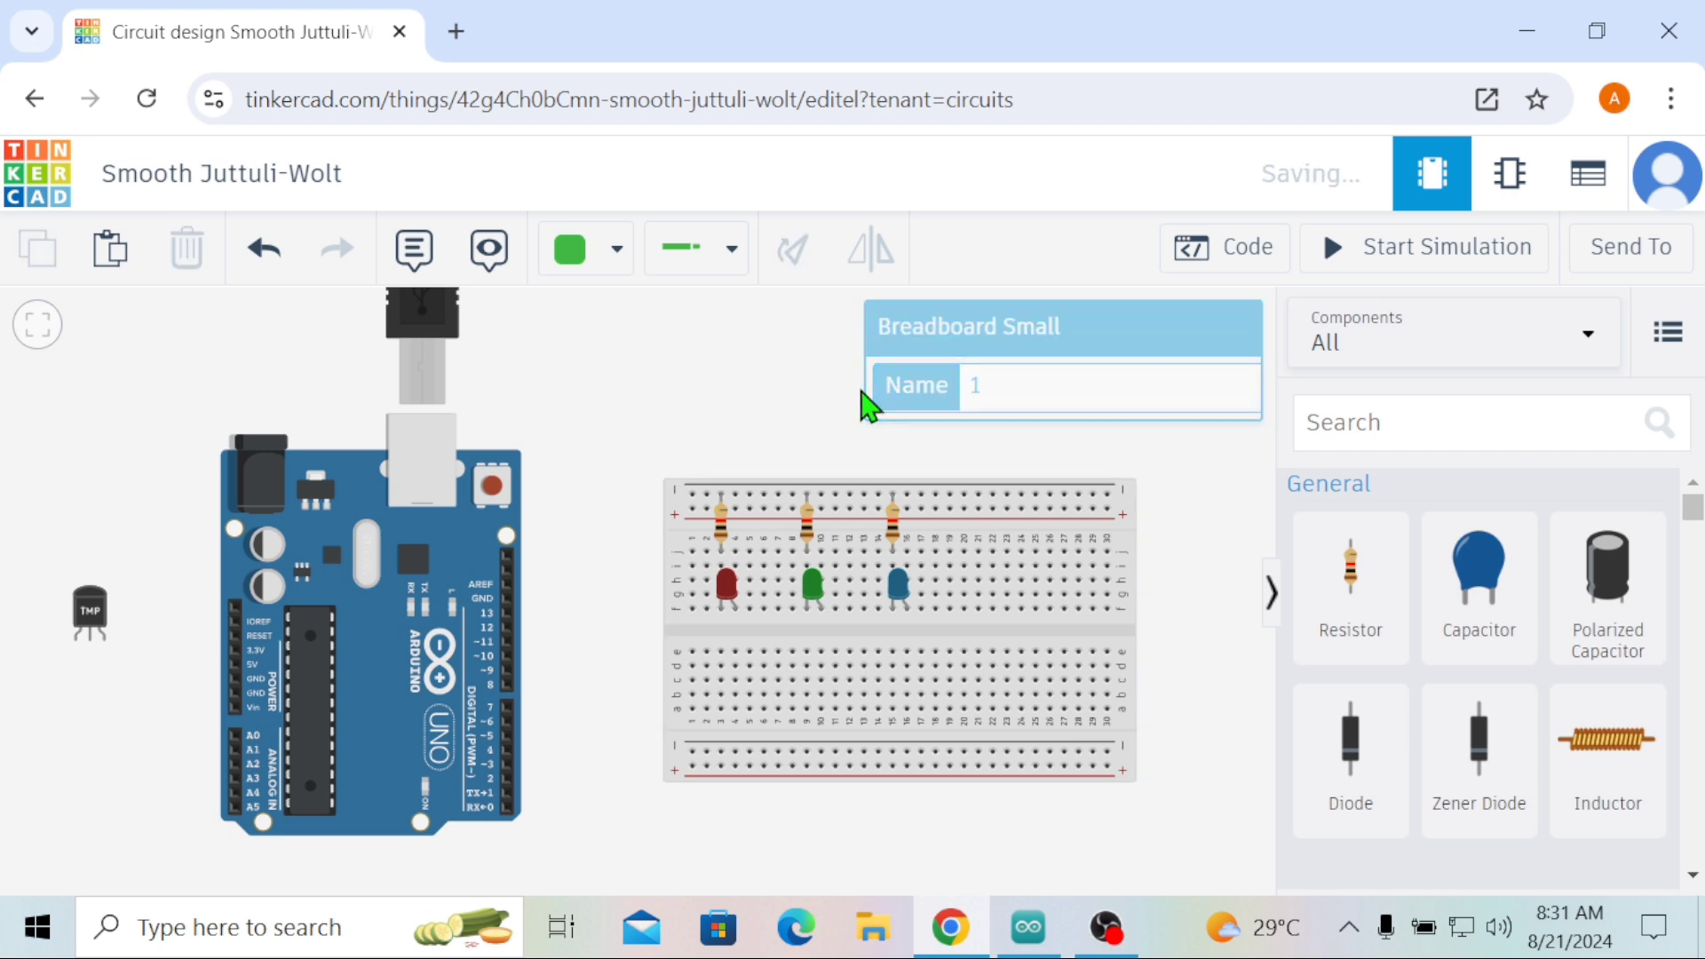
click(720, 526)
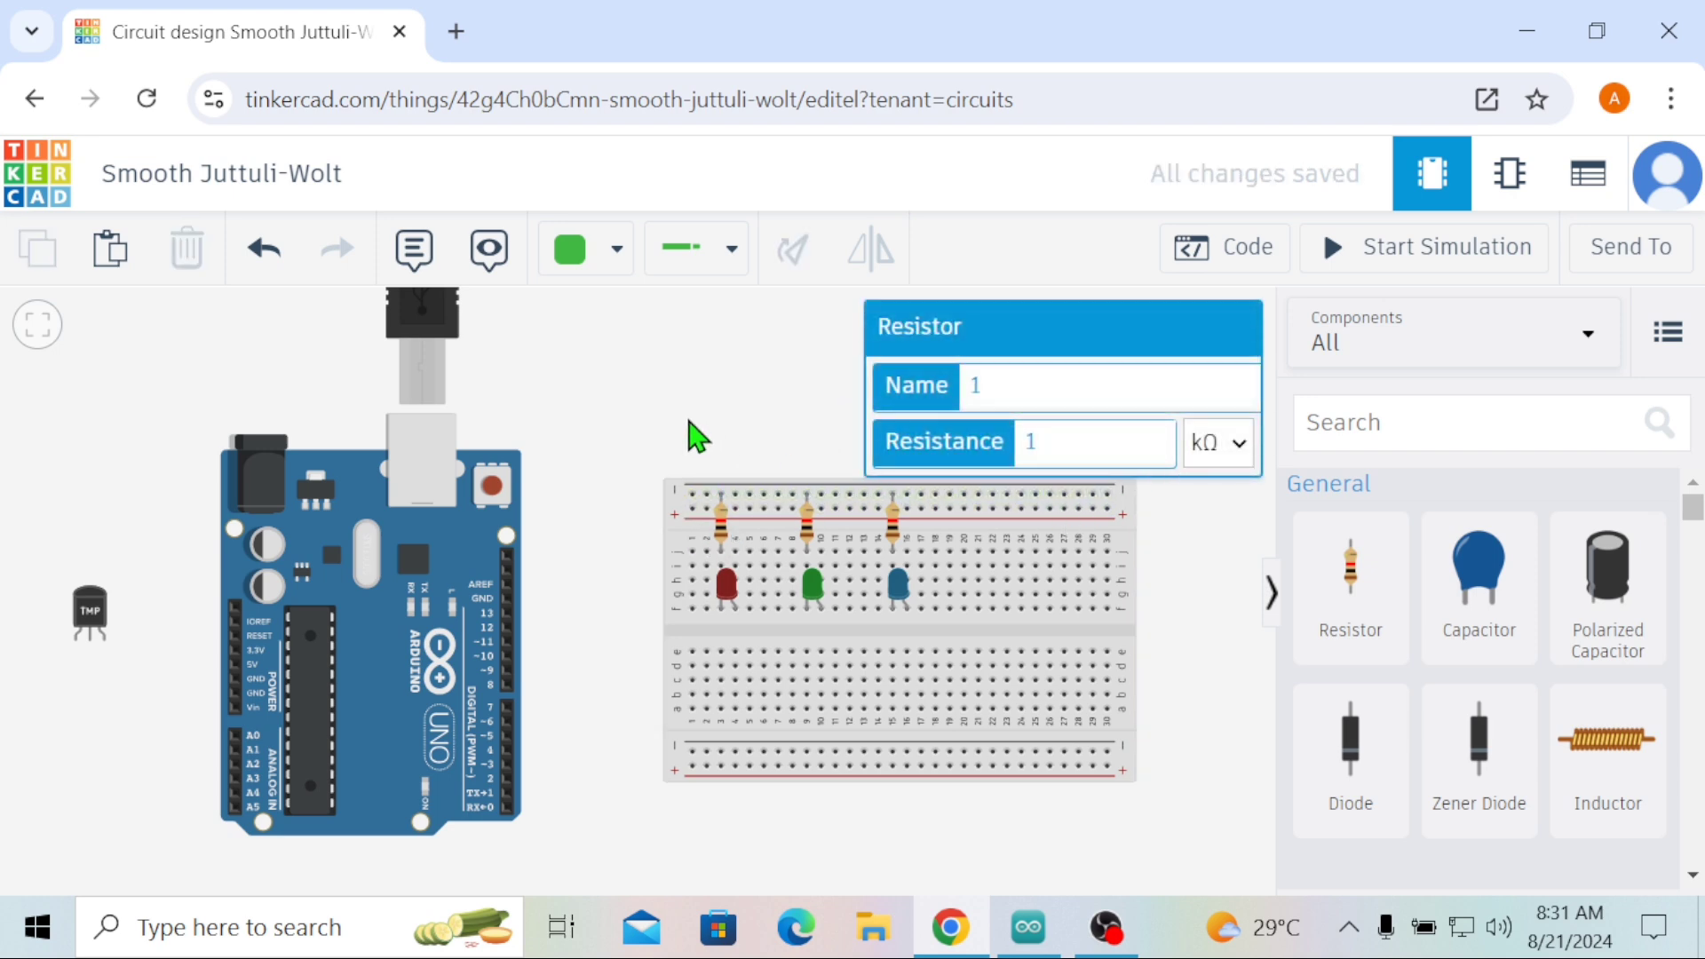
click(690, 422)
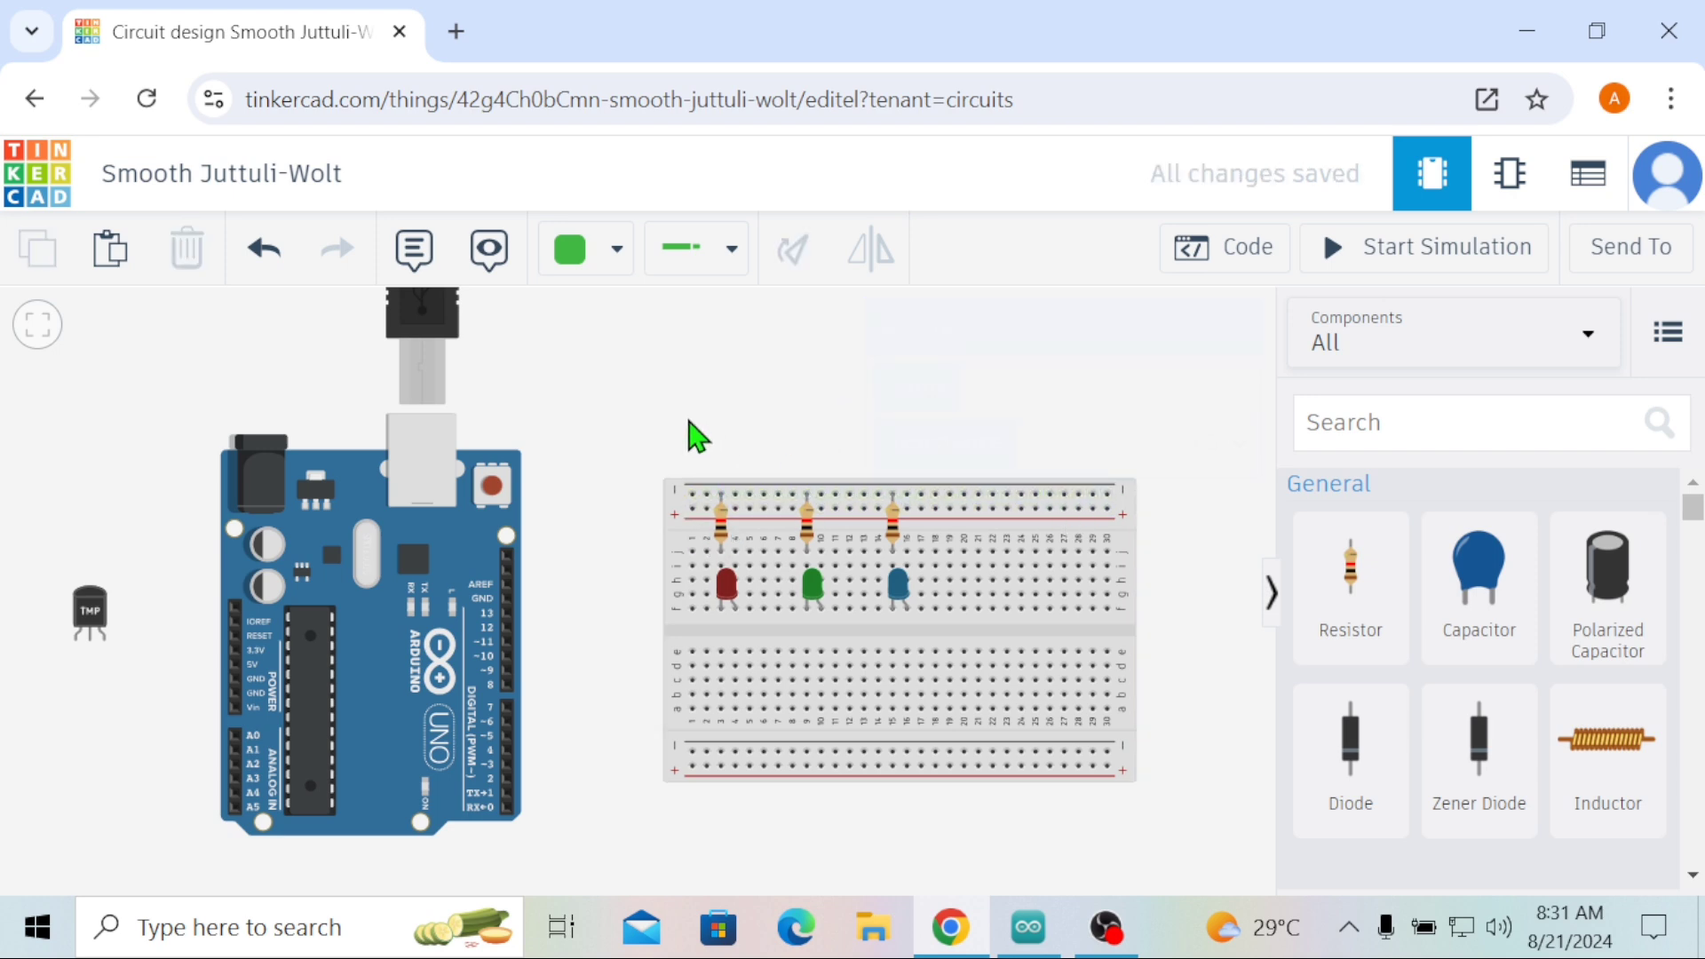
Step: Wire the Arduino GND pin beside AREF to the breadboard's upper negative rail with two bends, and color the wire Black
click(507, 599)
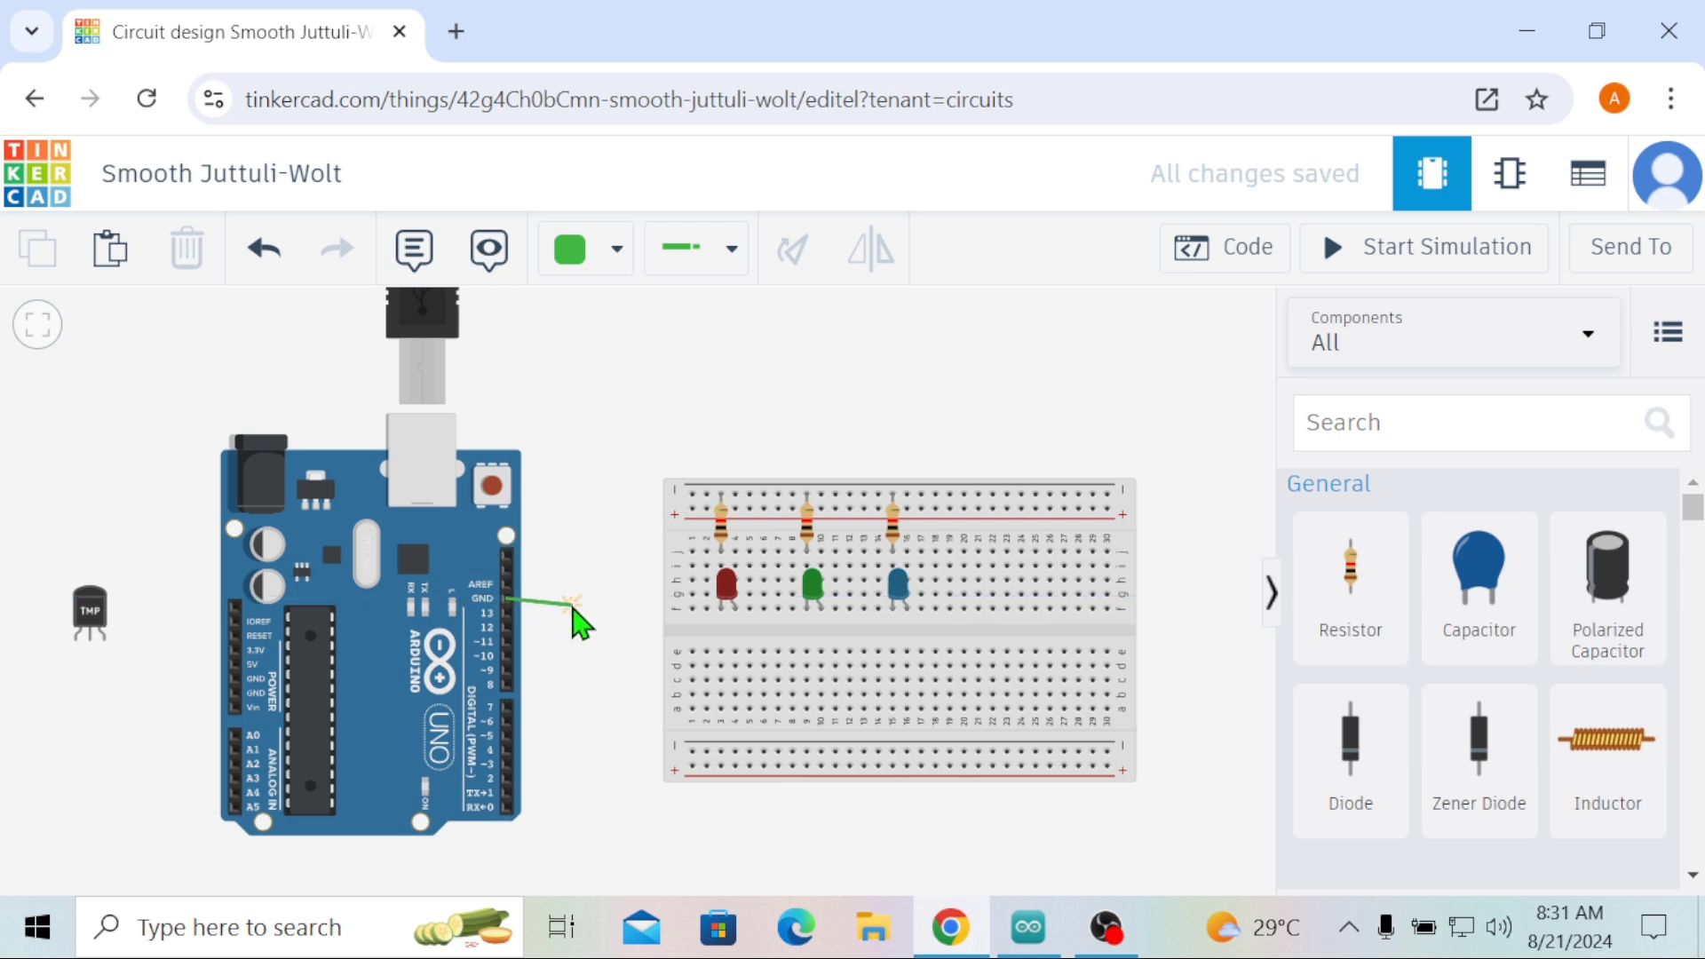
click(571, 598)
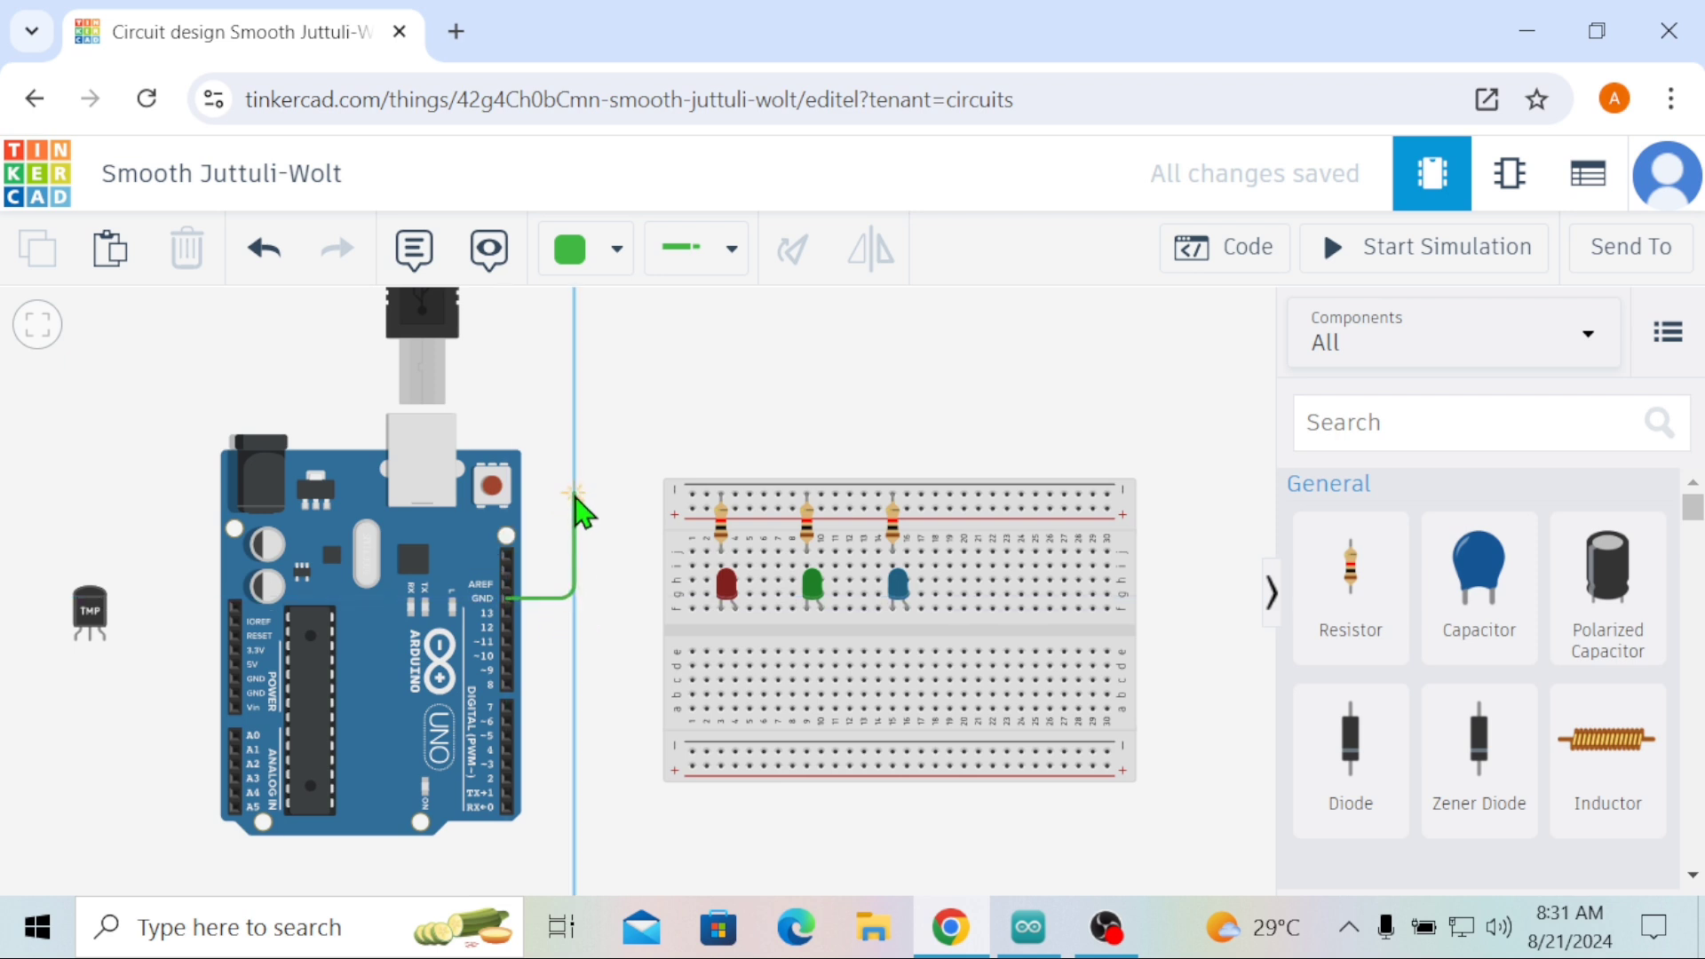
click(574, 491)
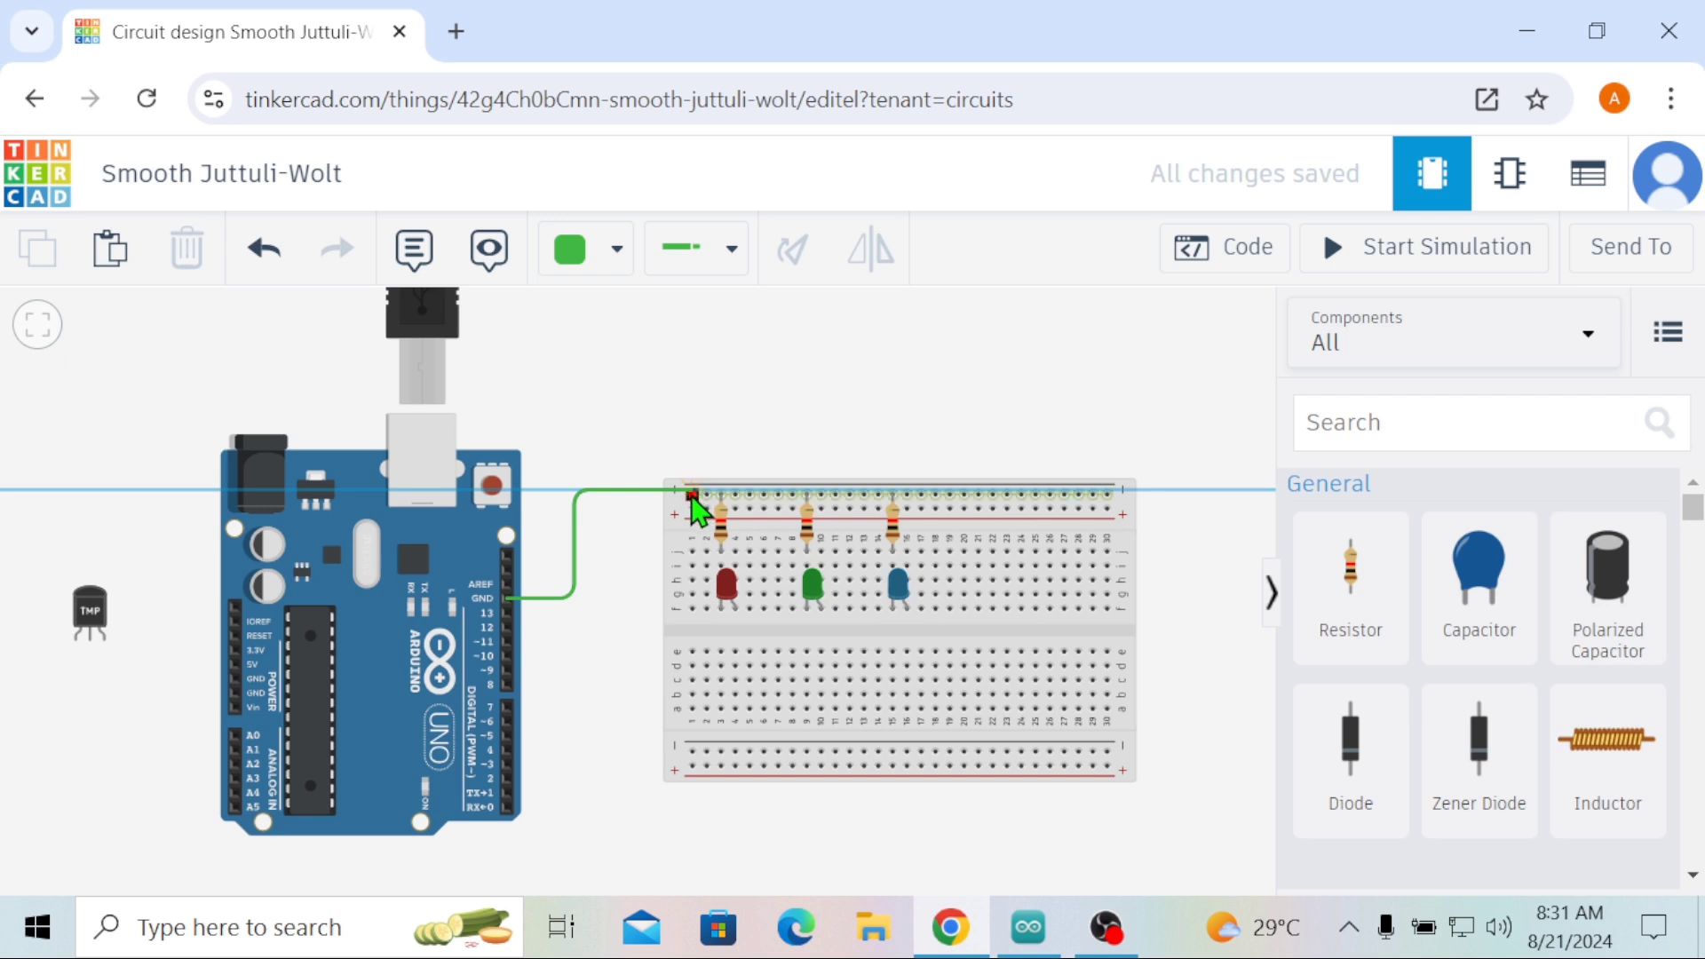
click(693, 493)
click(617, 249)
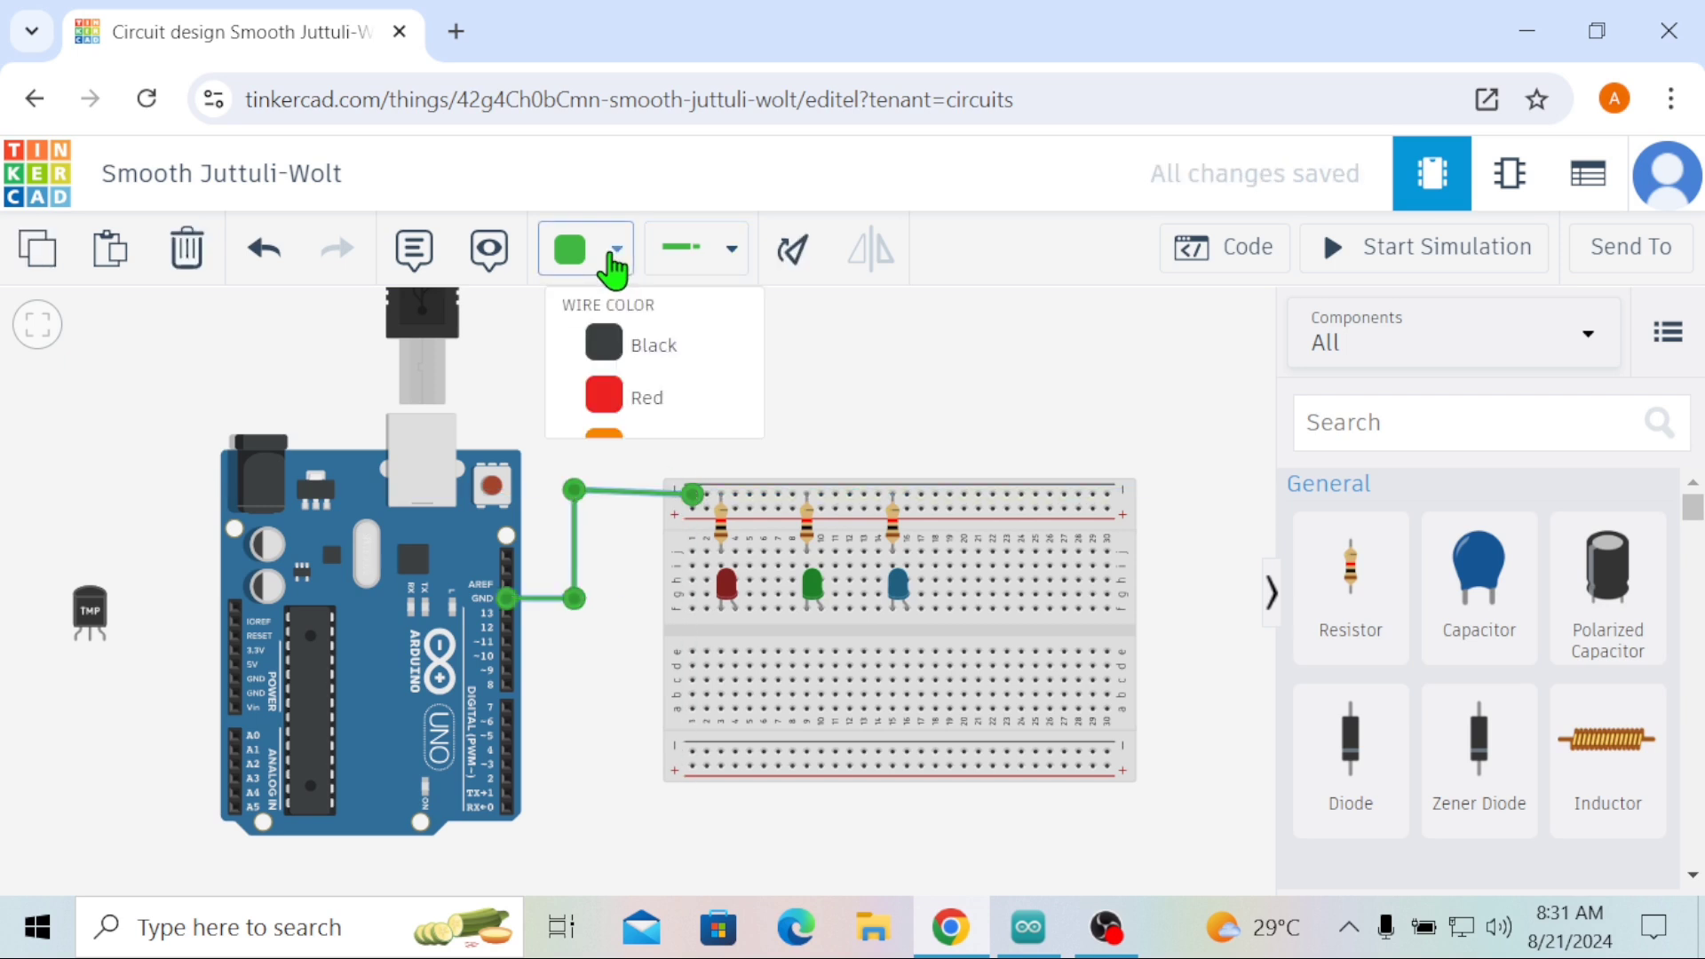
click(666, 360)
click(949, 390)
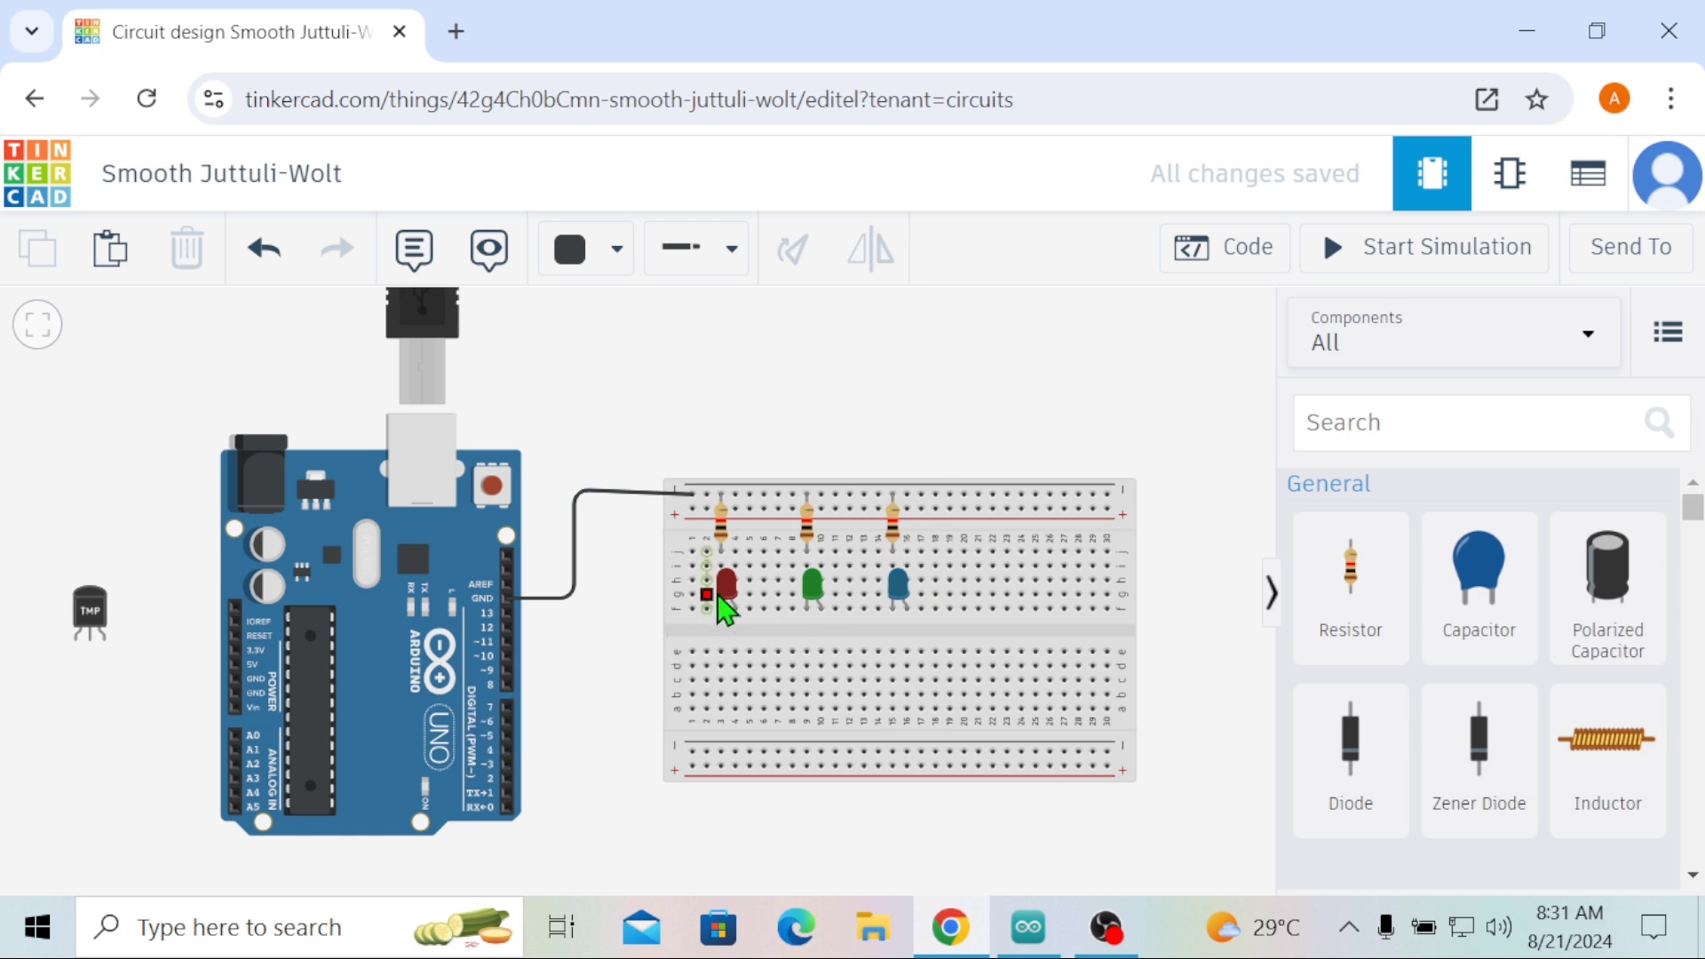
Step: Shift the red, green and blue LEDs one row up on the breadboard, closer to their resistors
drag(730, 606, 735, 583)
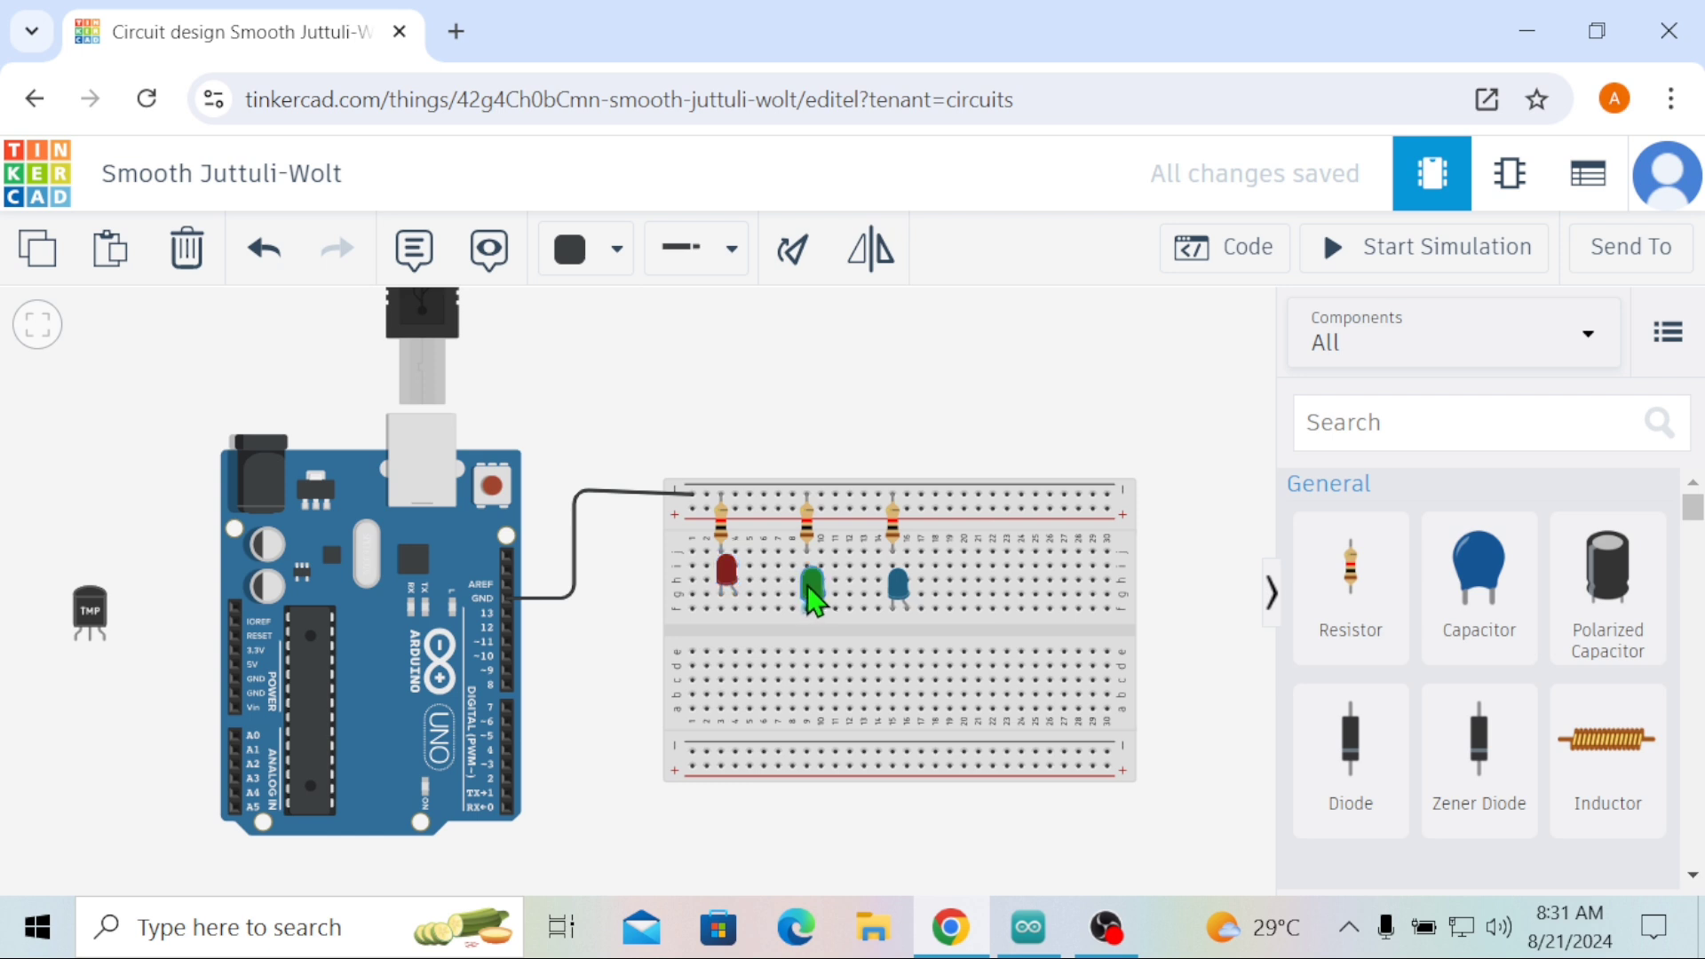
drag(813, 593, 814, 583)
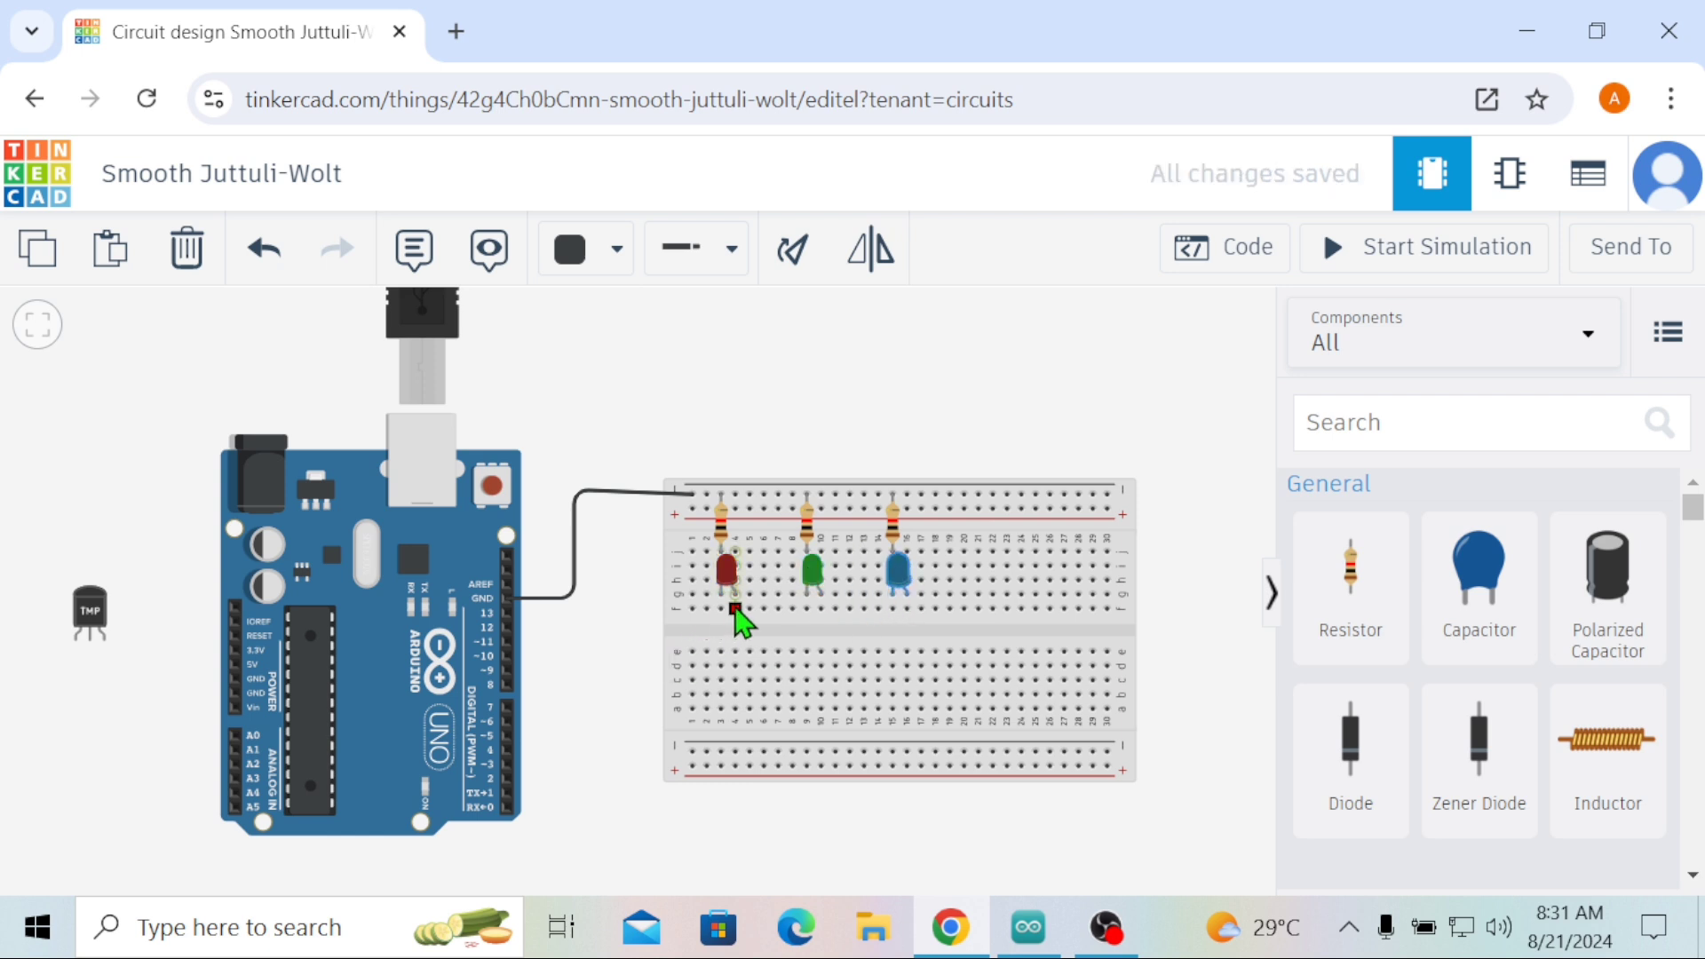
Step: Wire Arduino digital pin 2 to the column of the red LED's right leg with one bend, and color the wire Red
click(508, 779)
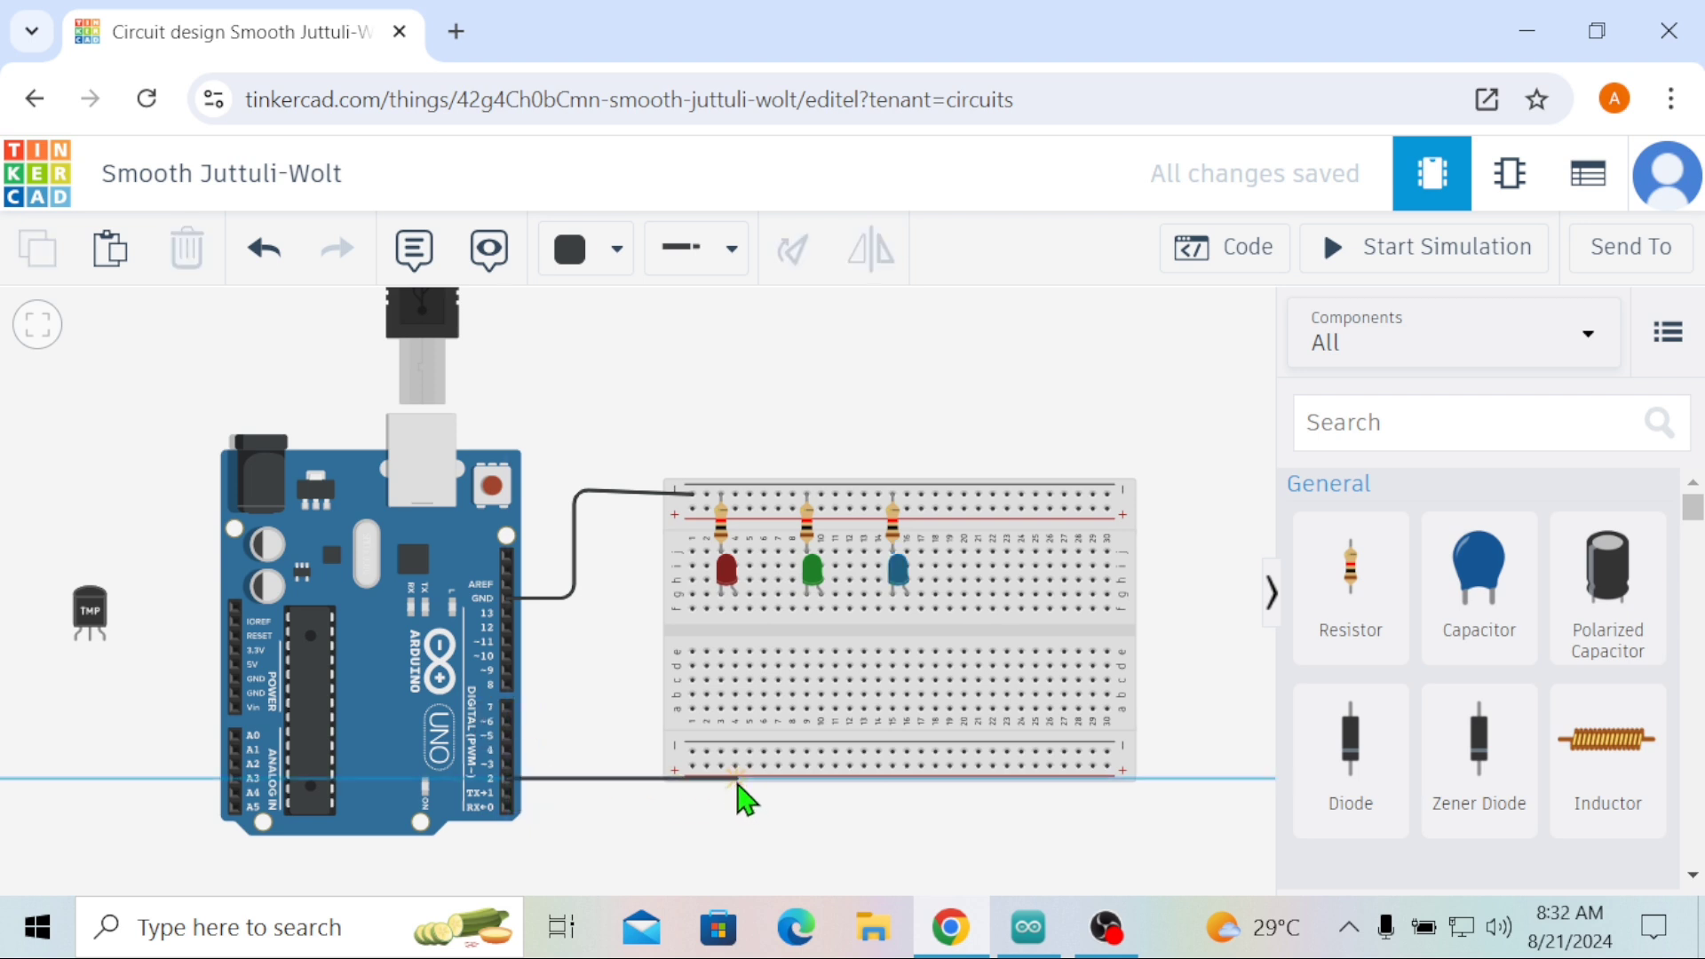
click(732, 780)
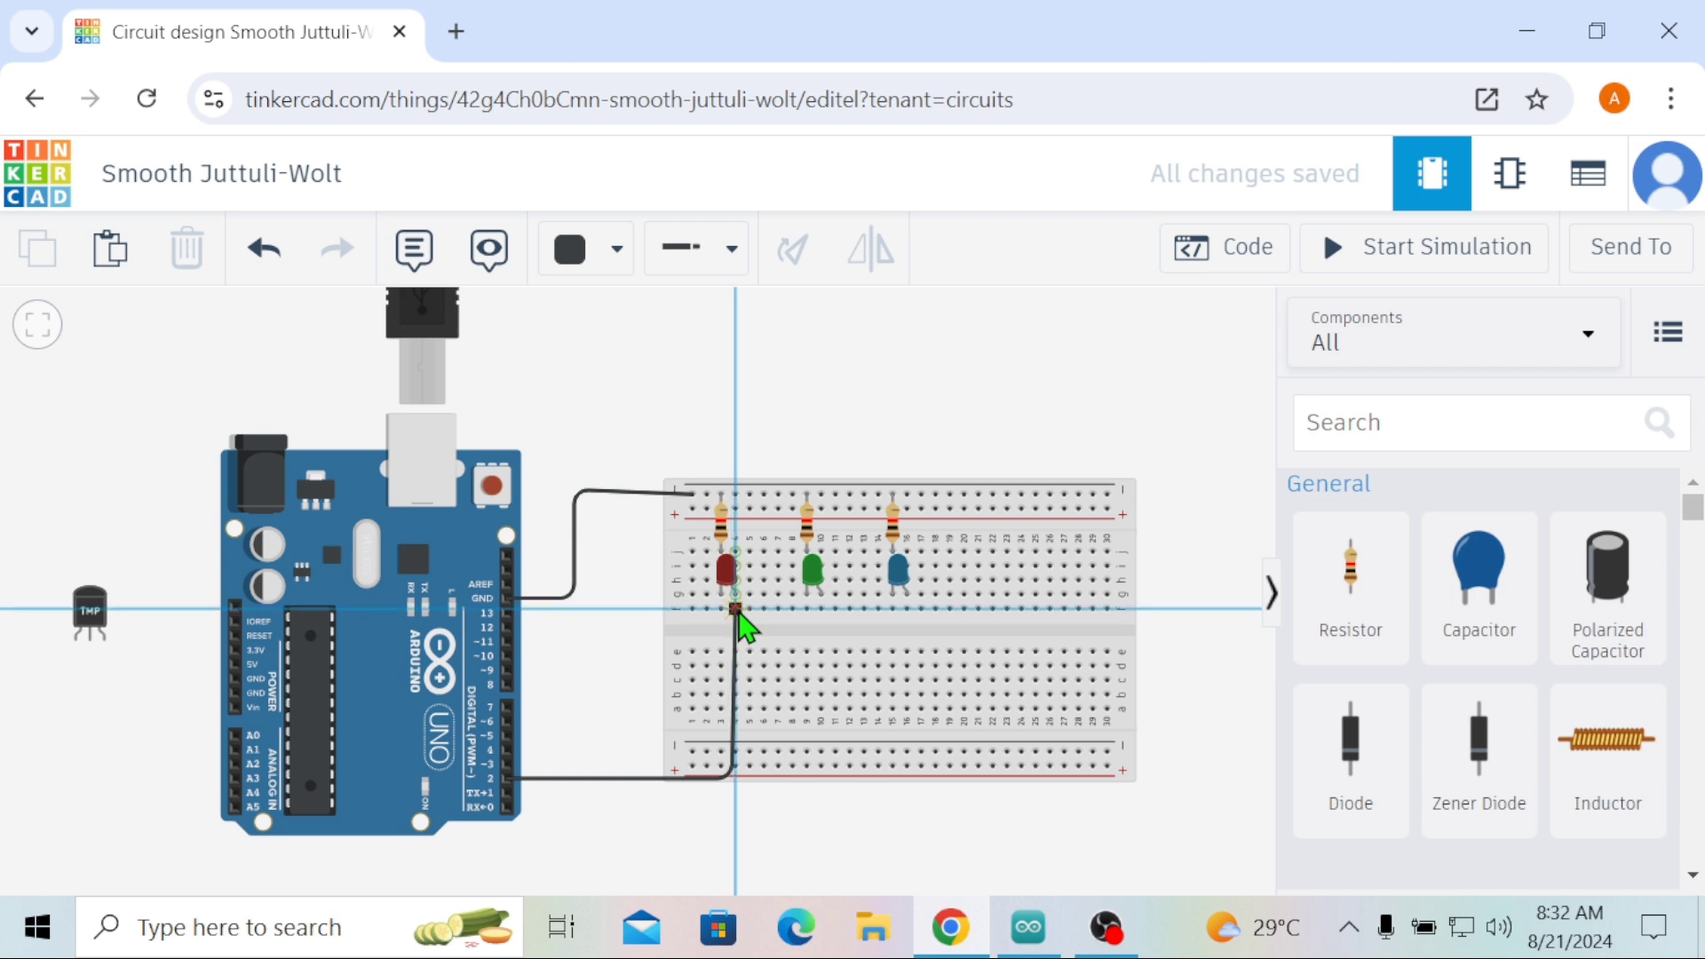
click(735, 610)
click(593, 257)
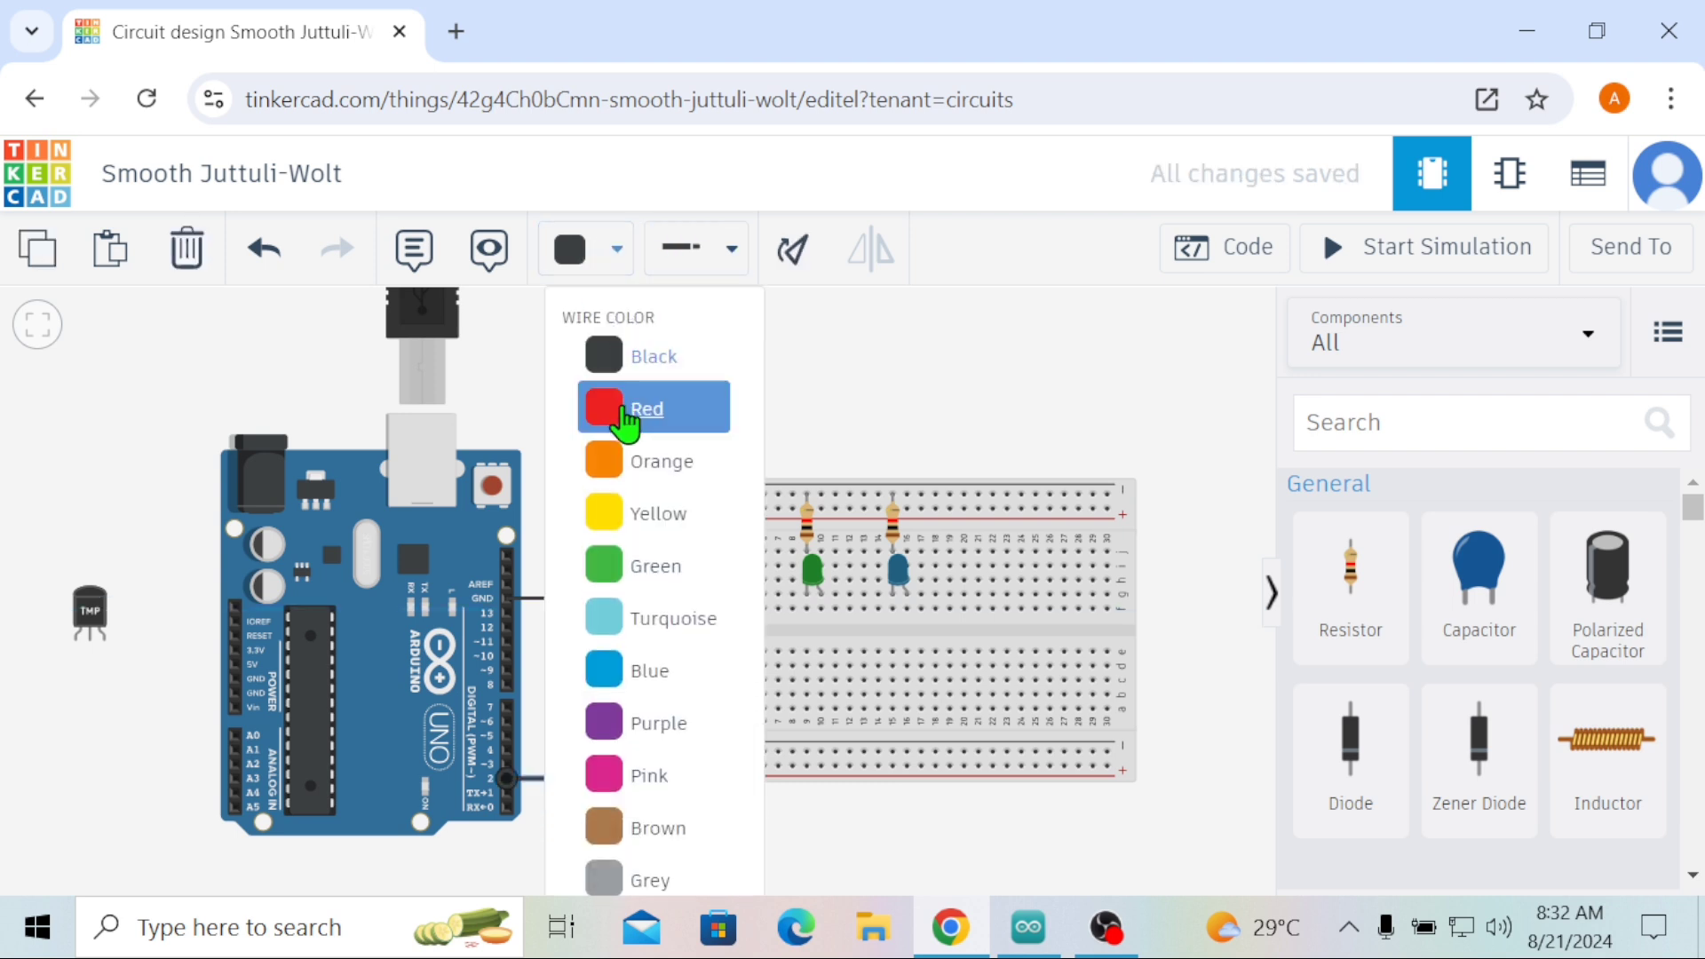
click(628, 412)
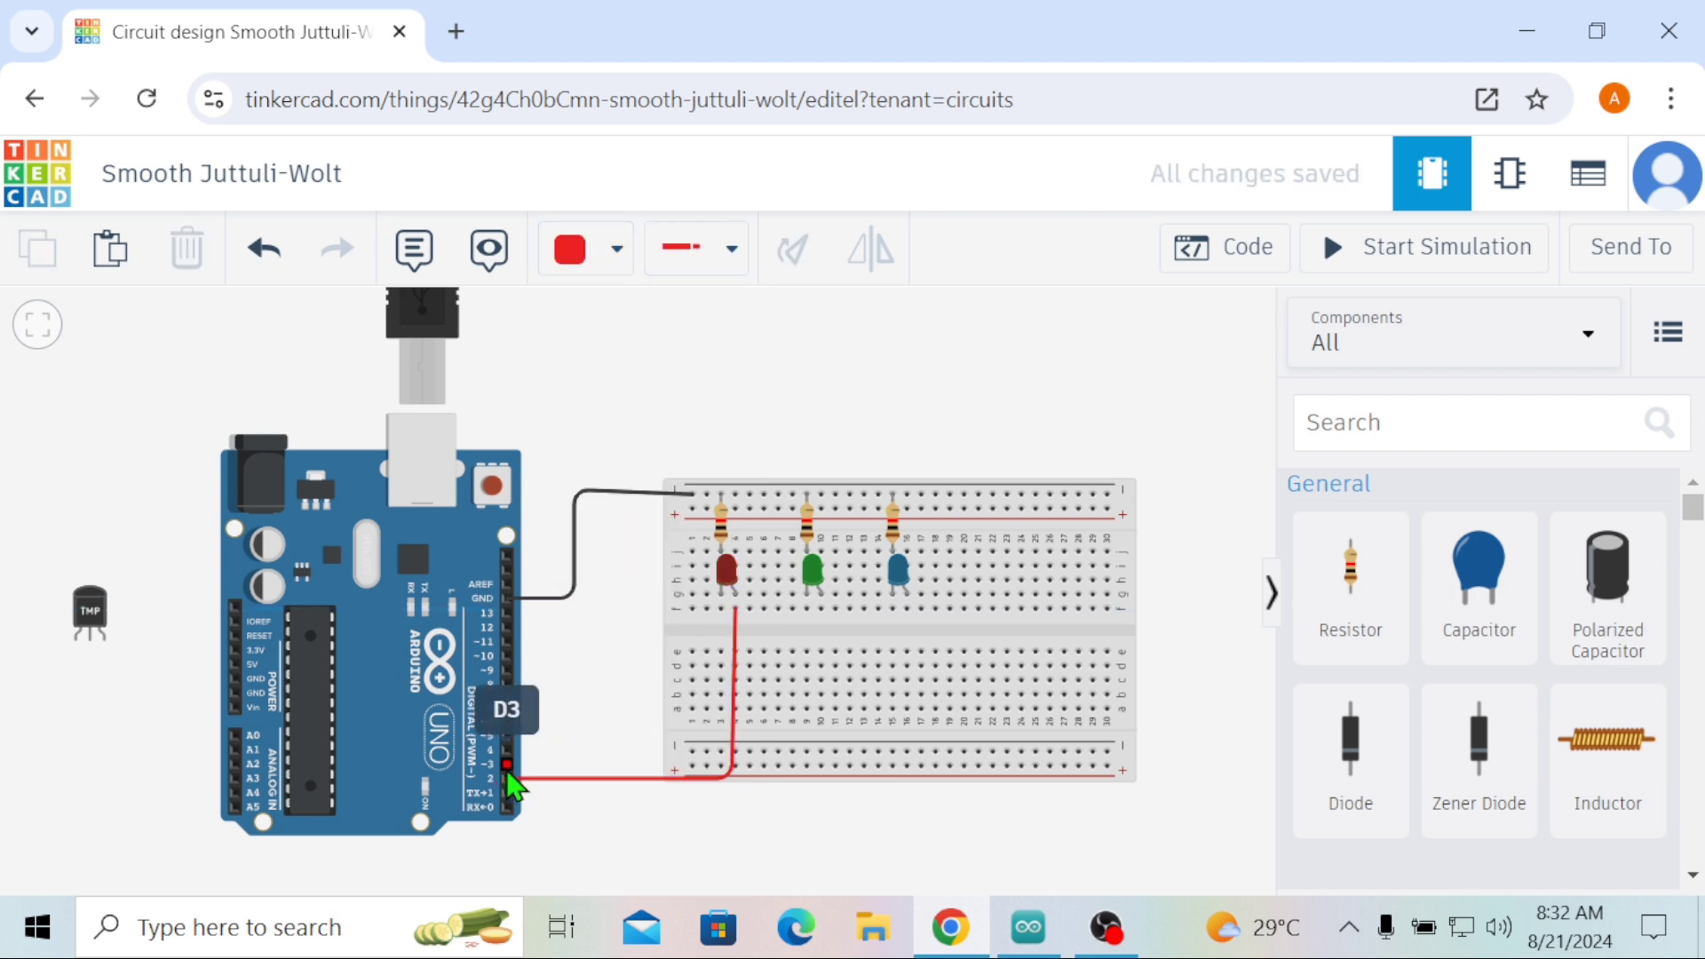
Step: Wire Arduino digital pin 3 to the column of the green LED's right leg with one bend, and color the wire Green
click(510, 763)
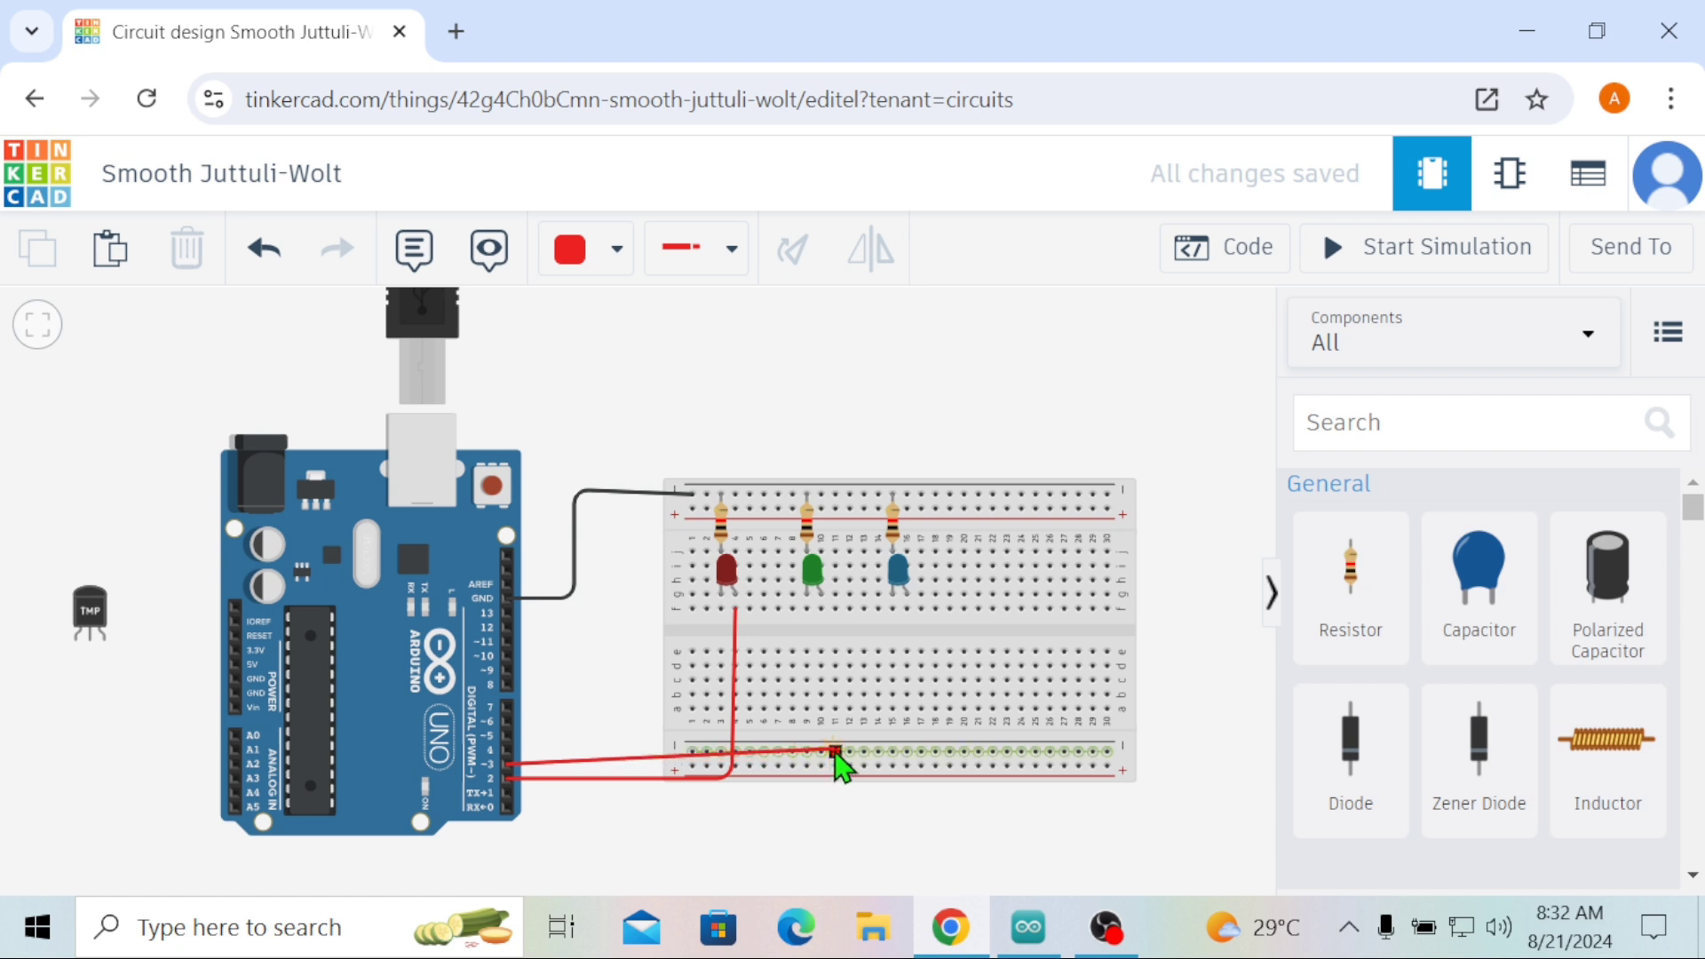
click(818, 734)
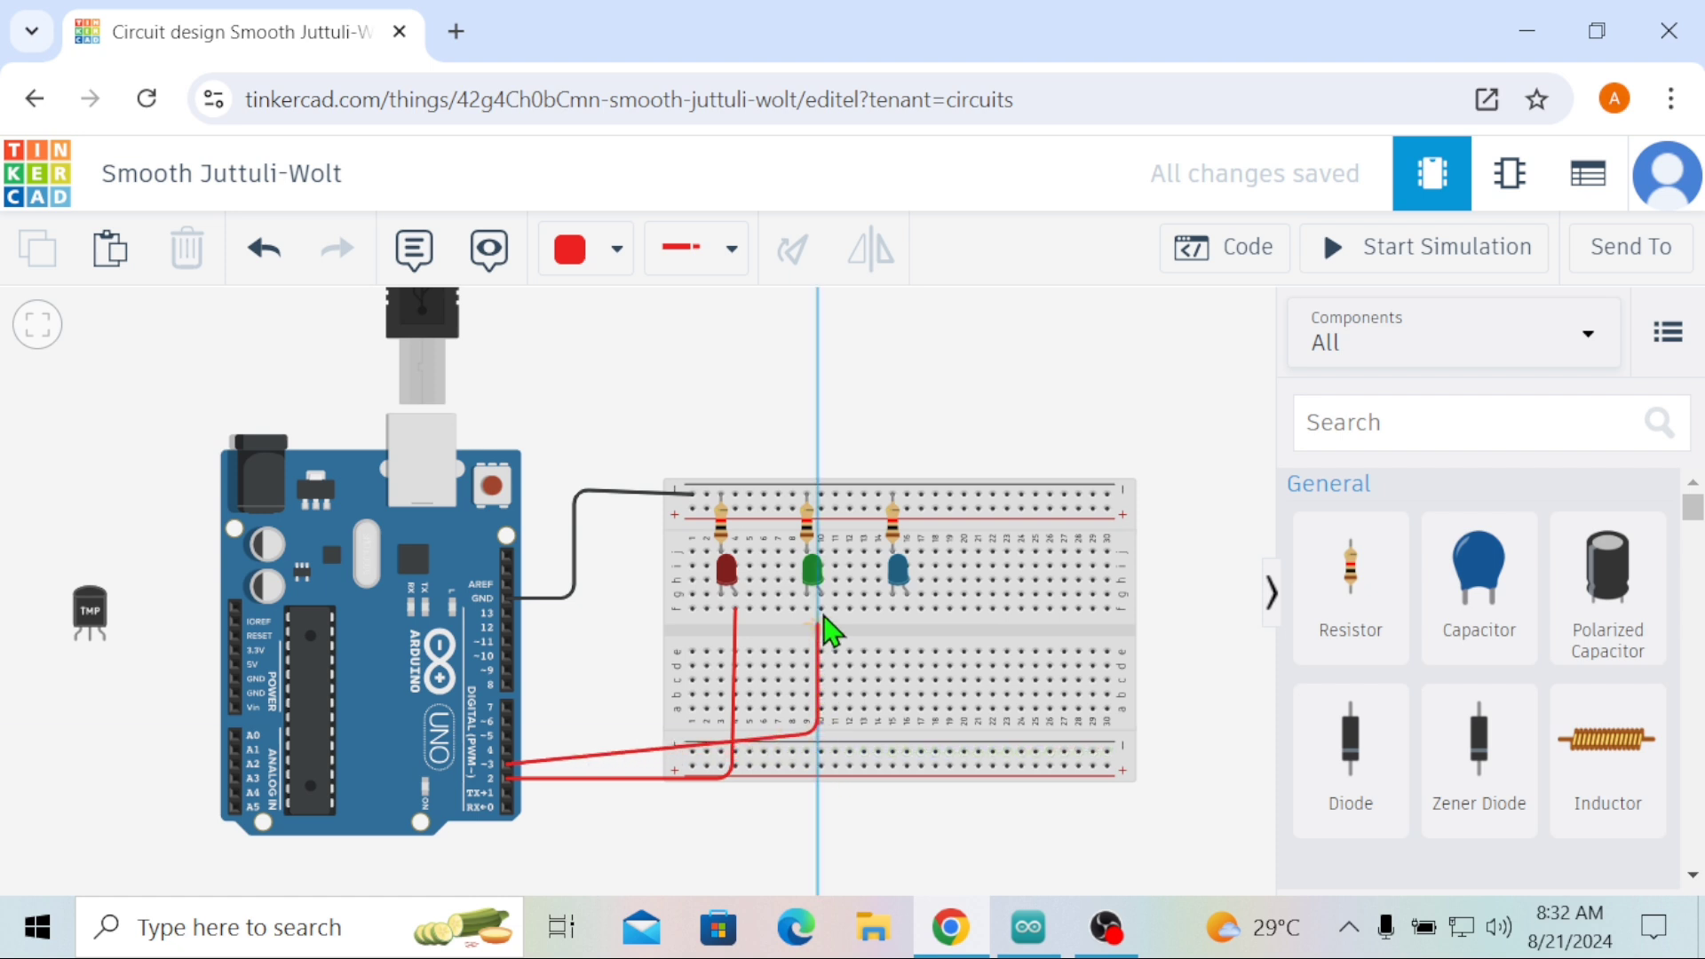
click(821, 610)
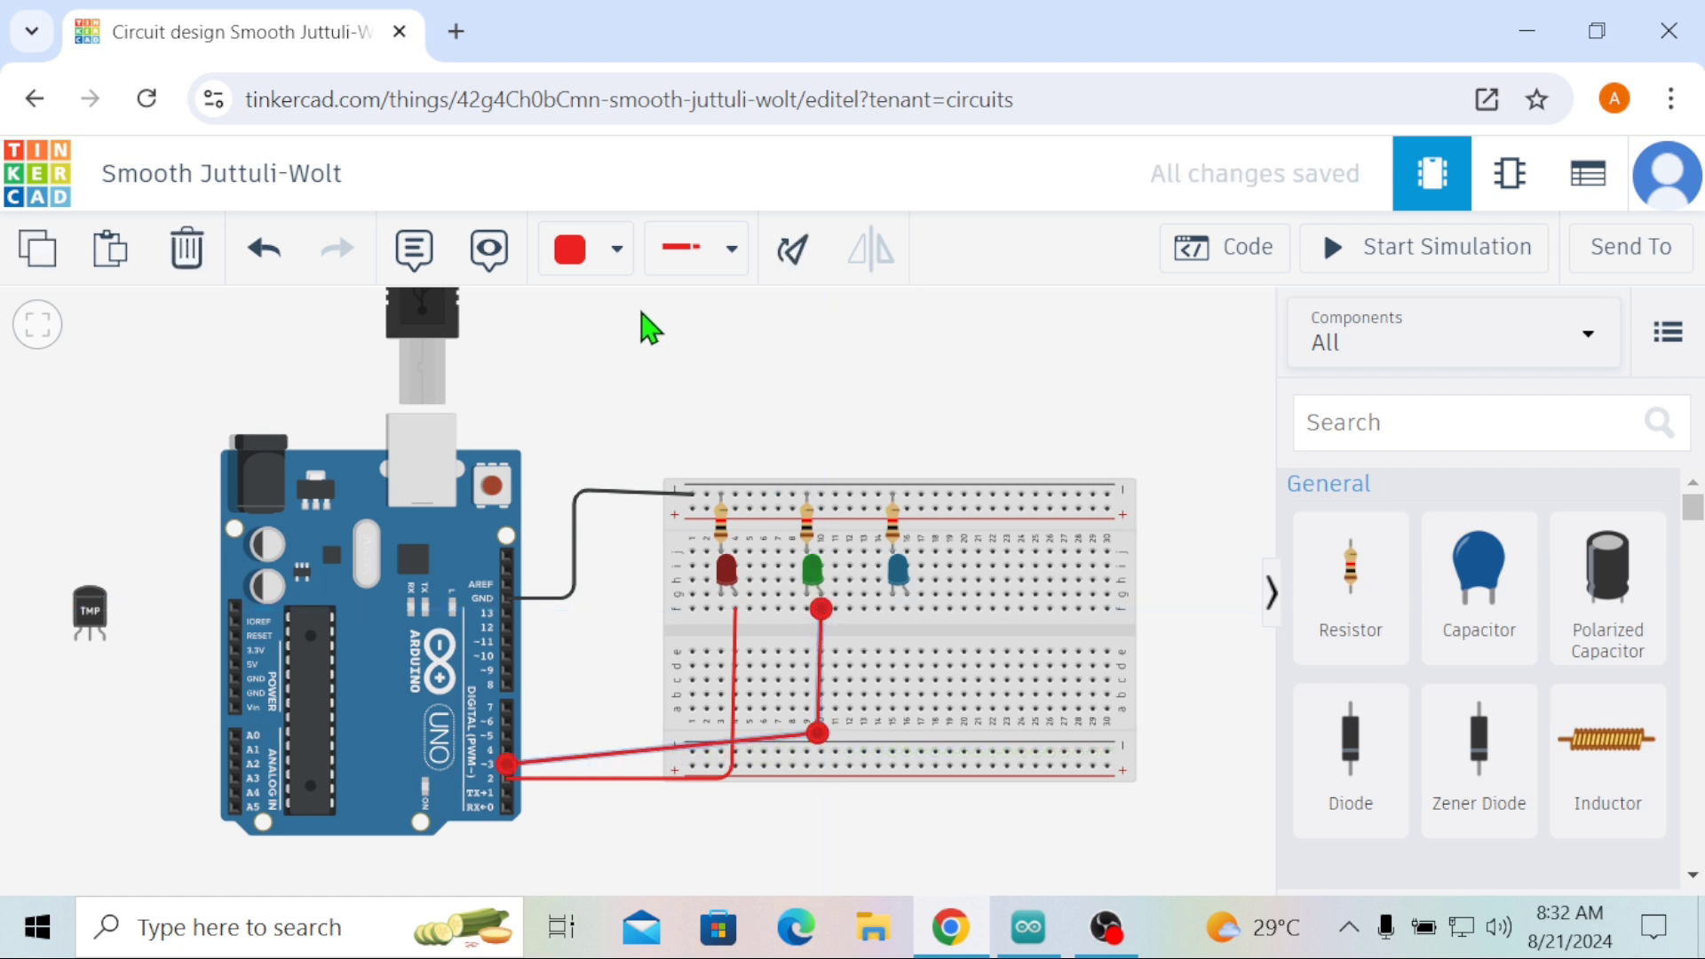
click(610, 259)
click(647, 563)
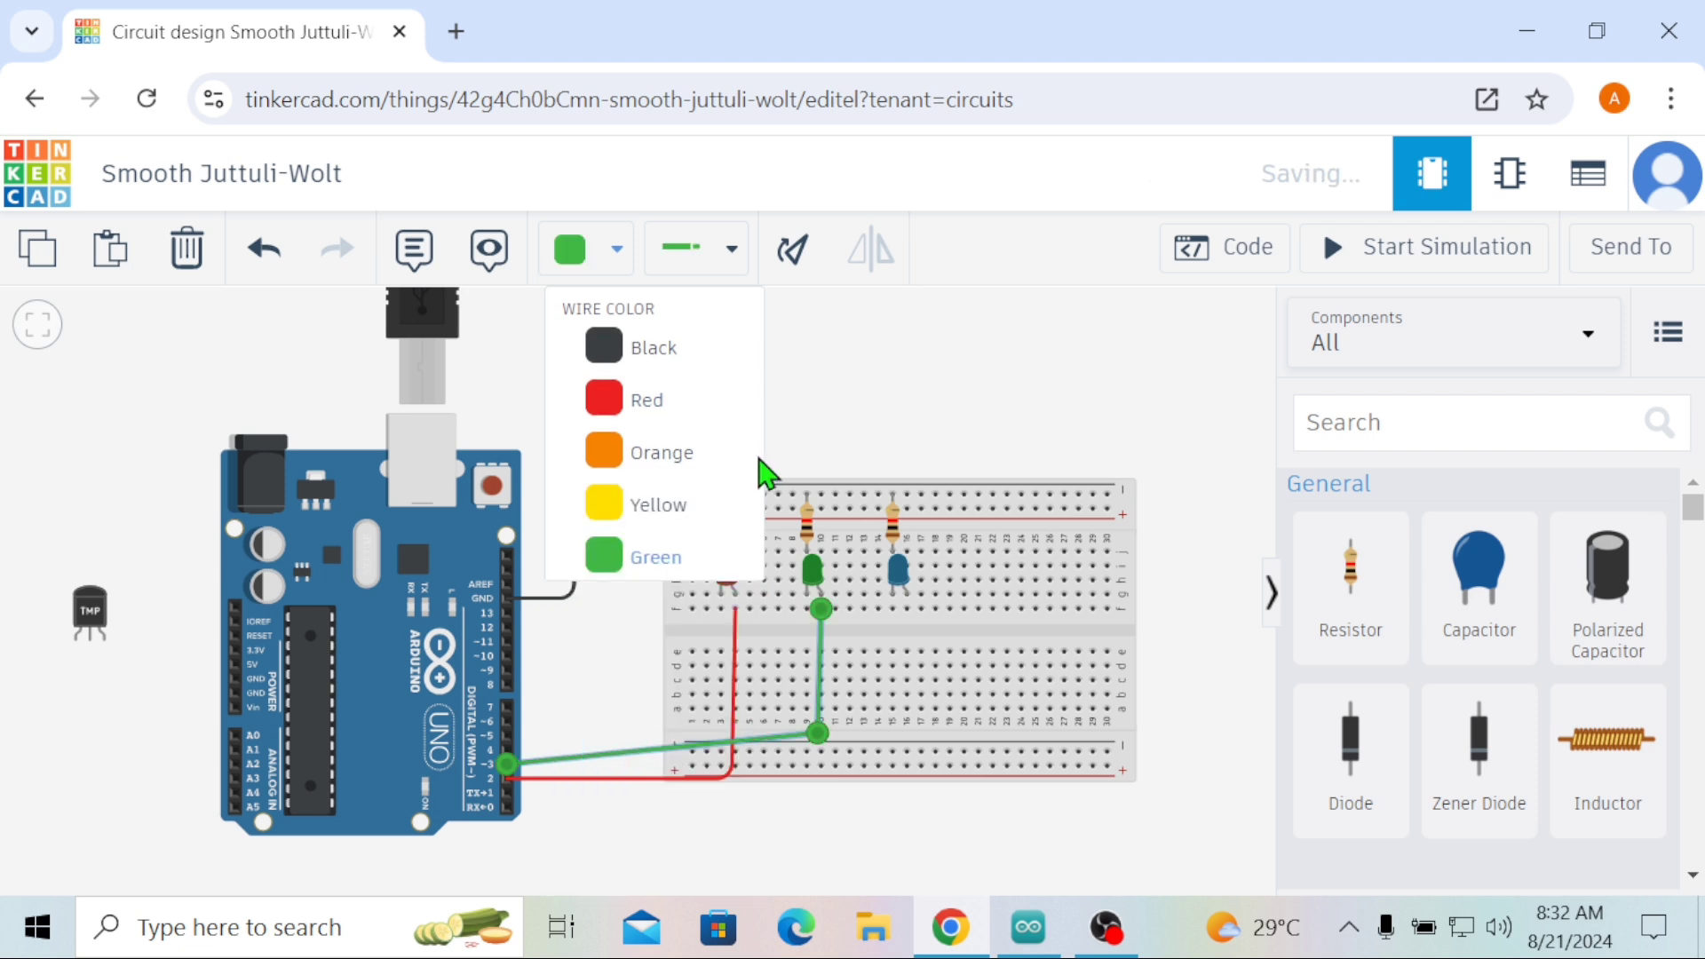
click(847, 423)
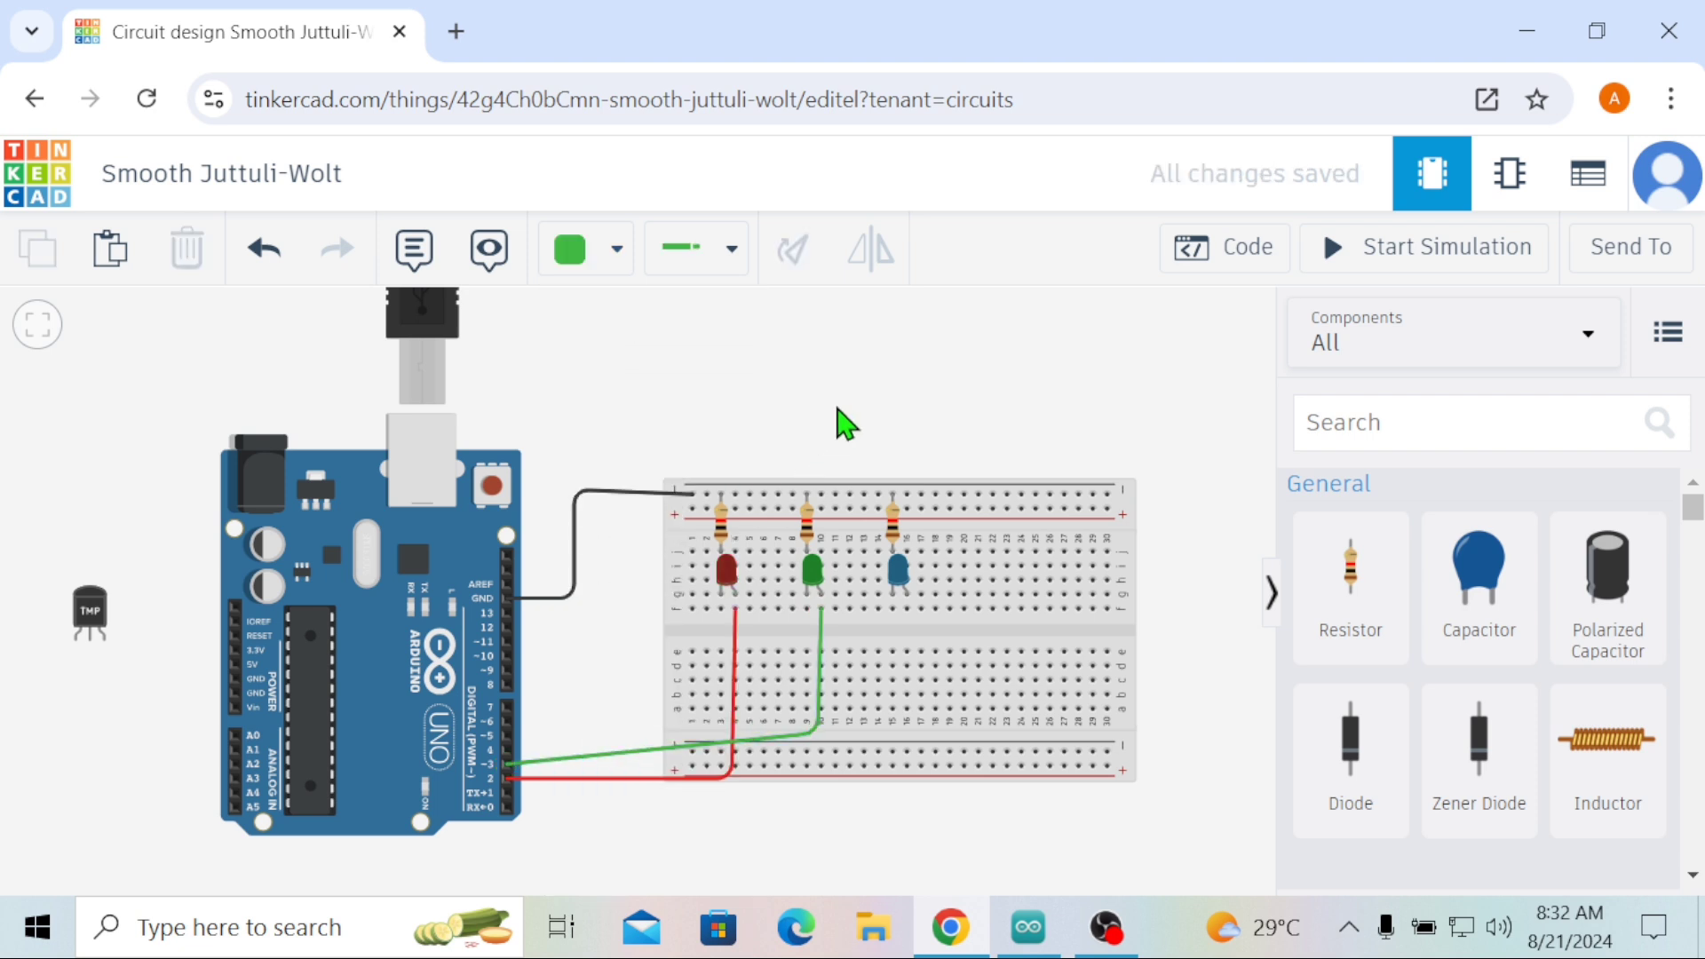
Step: Wire Arduino digital pin 4 to the column of the blue LED's right leg with one bend, and color the wire Blue
click(510, 749)
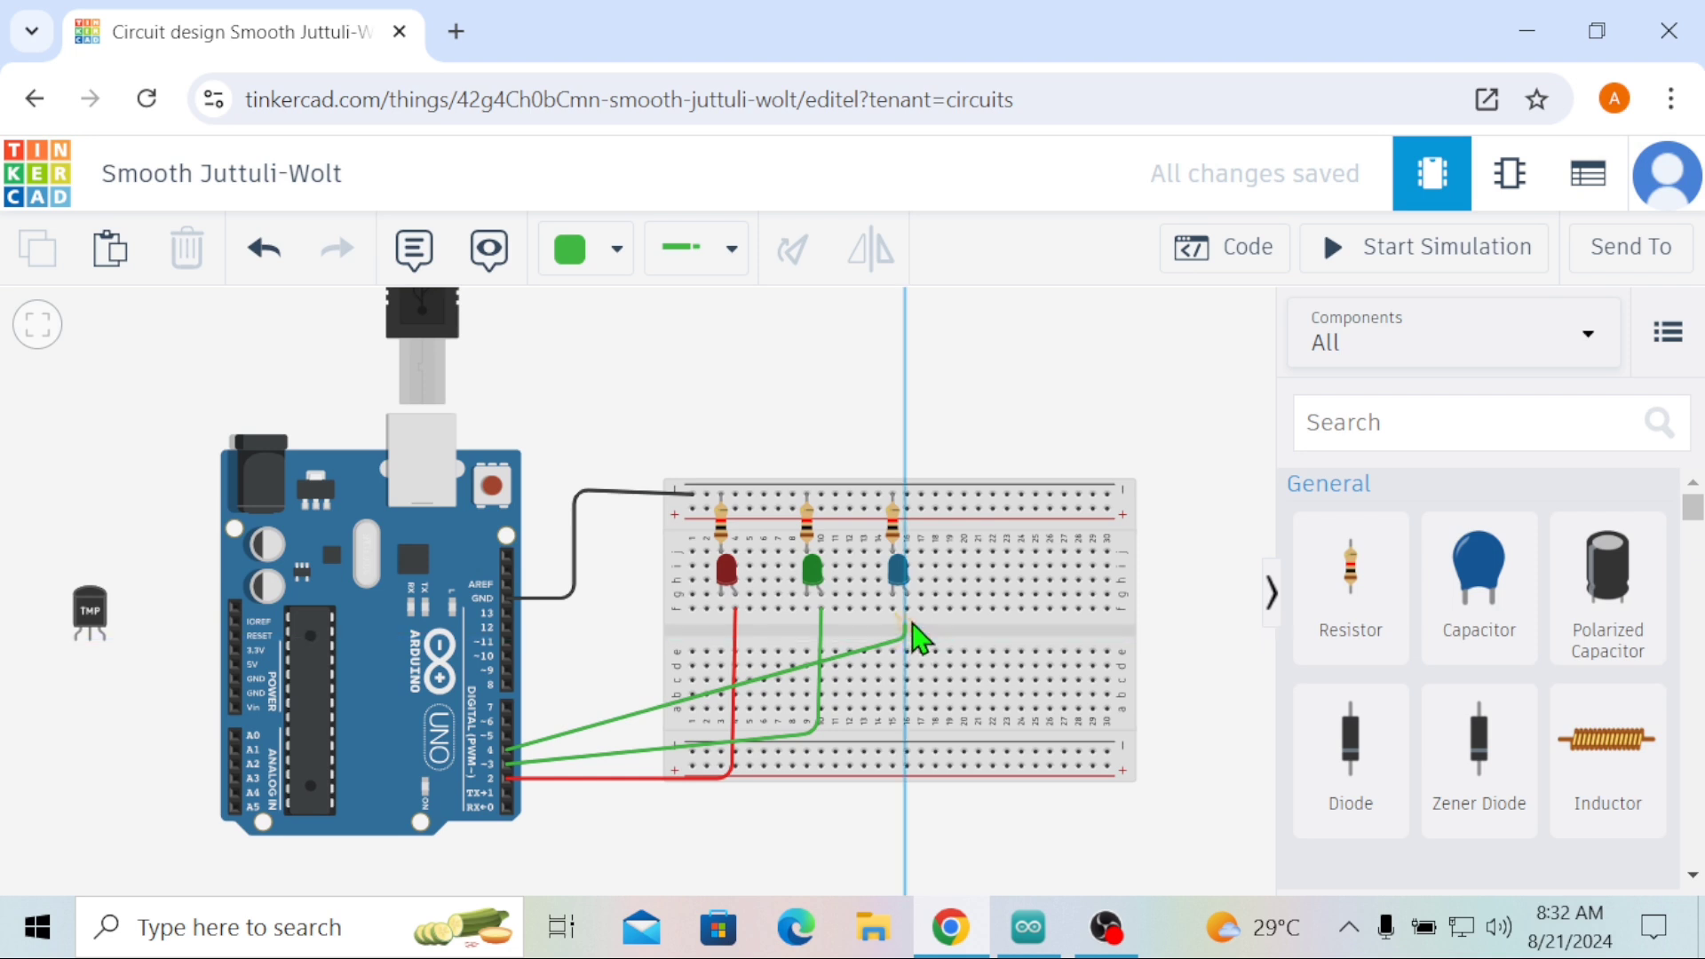
click(905, 632)
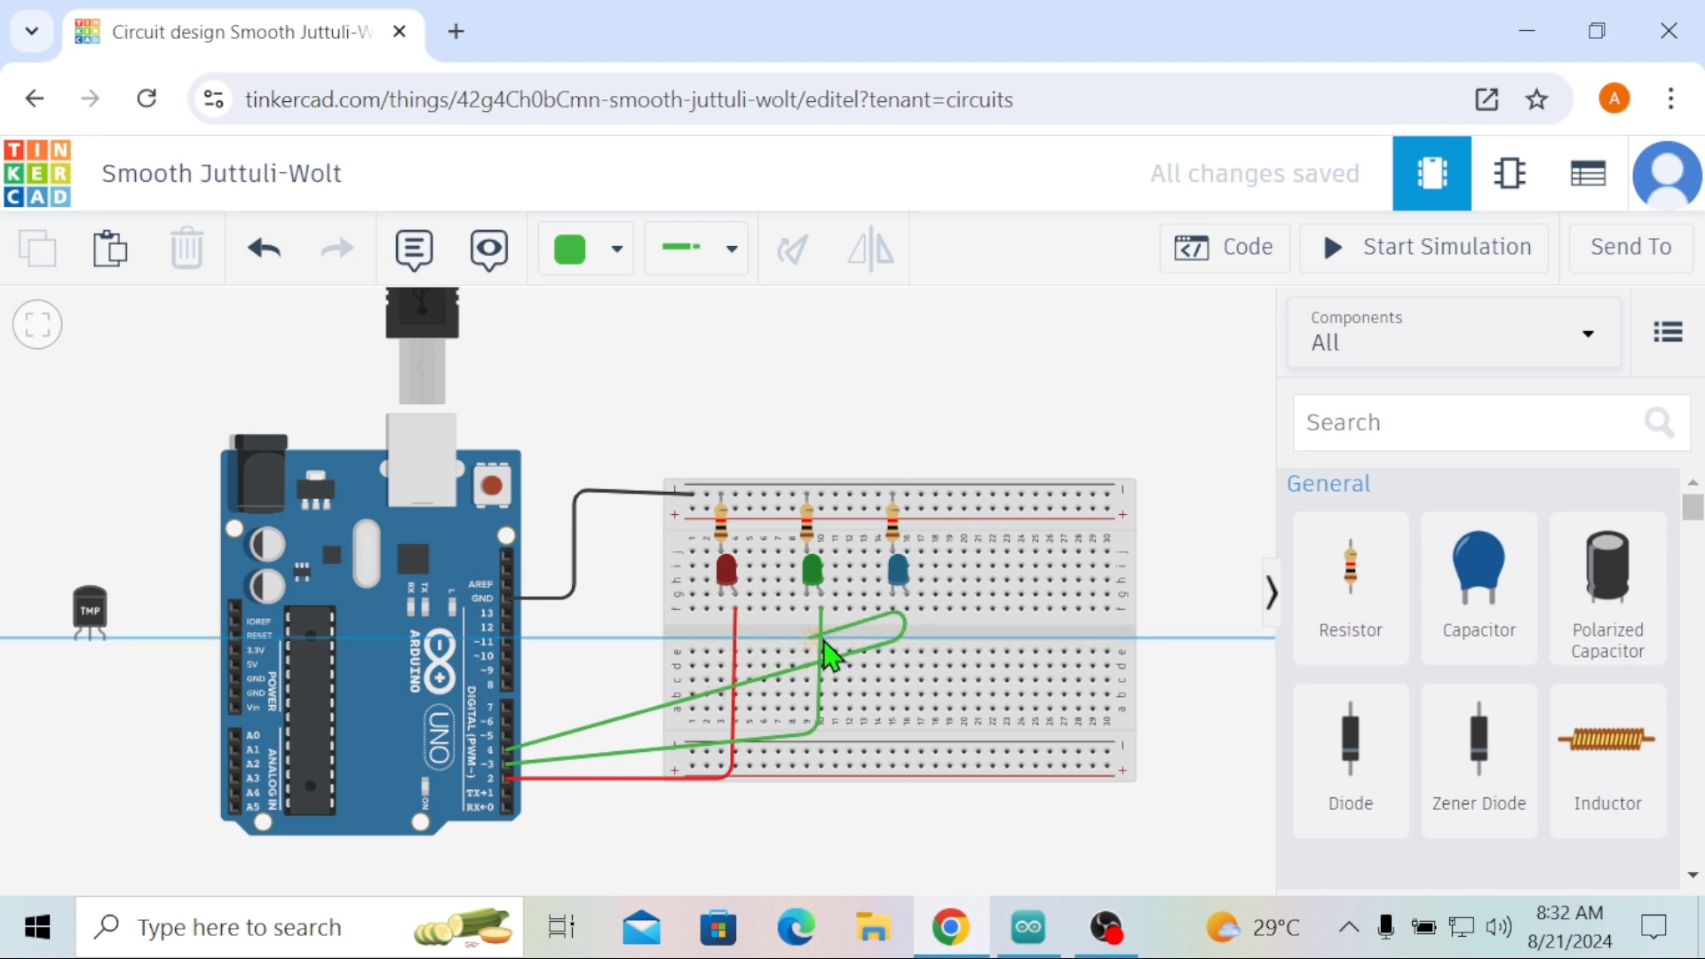
click(906, 609)
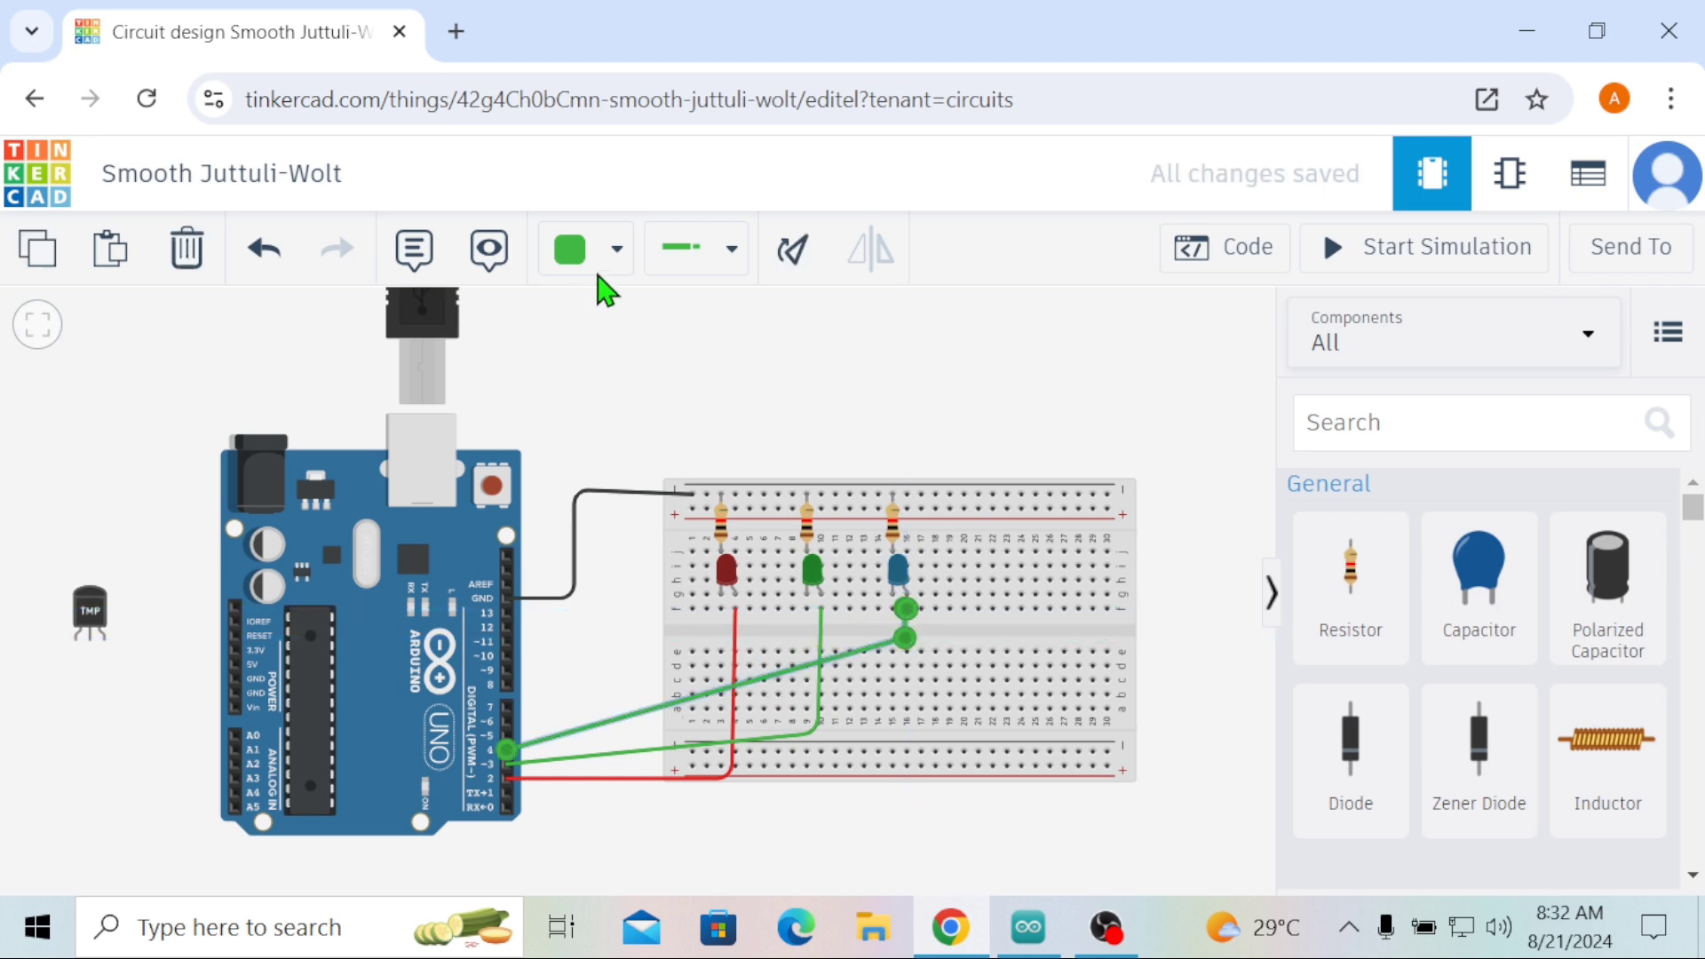
click(611, 265)
click(657, 666)
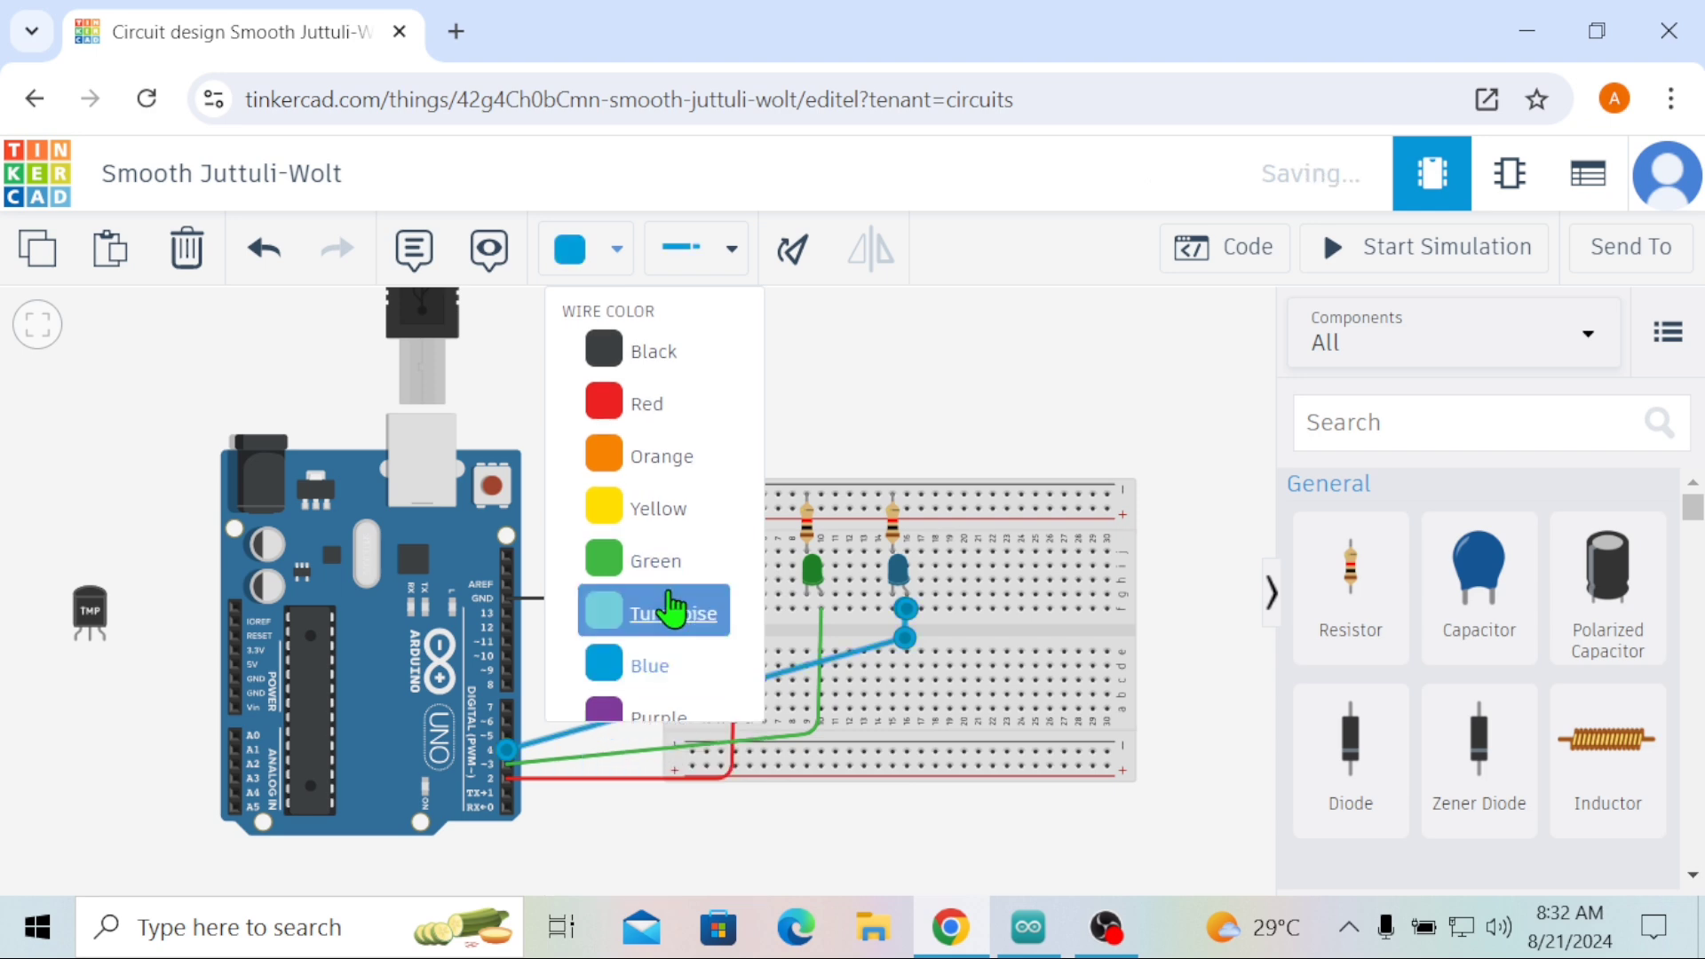
mouse_move(944, 380)
mouse_down()
mouse_move(994, 373)
mouse_move(975, 391)
mouse_up()
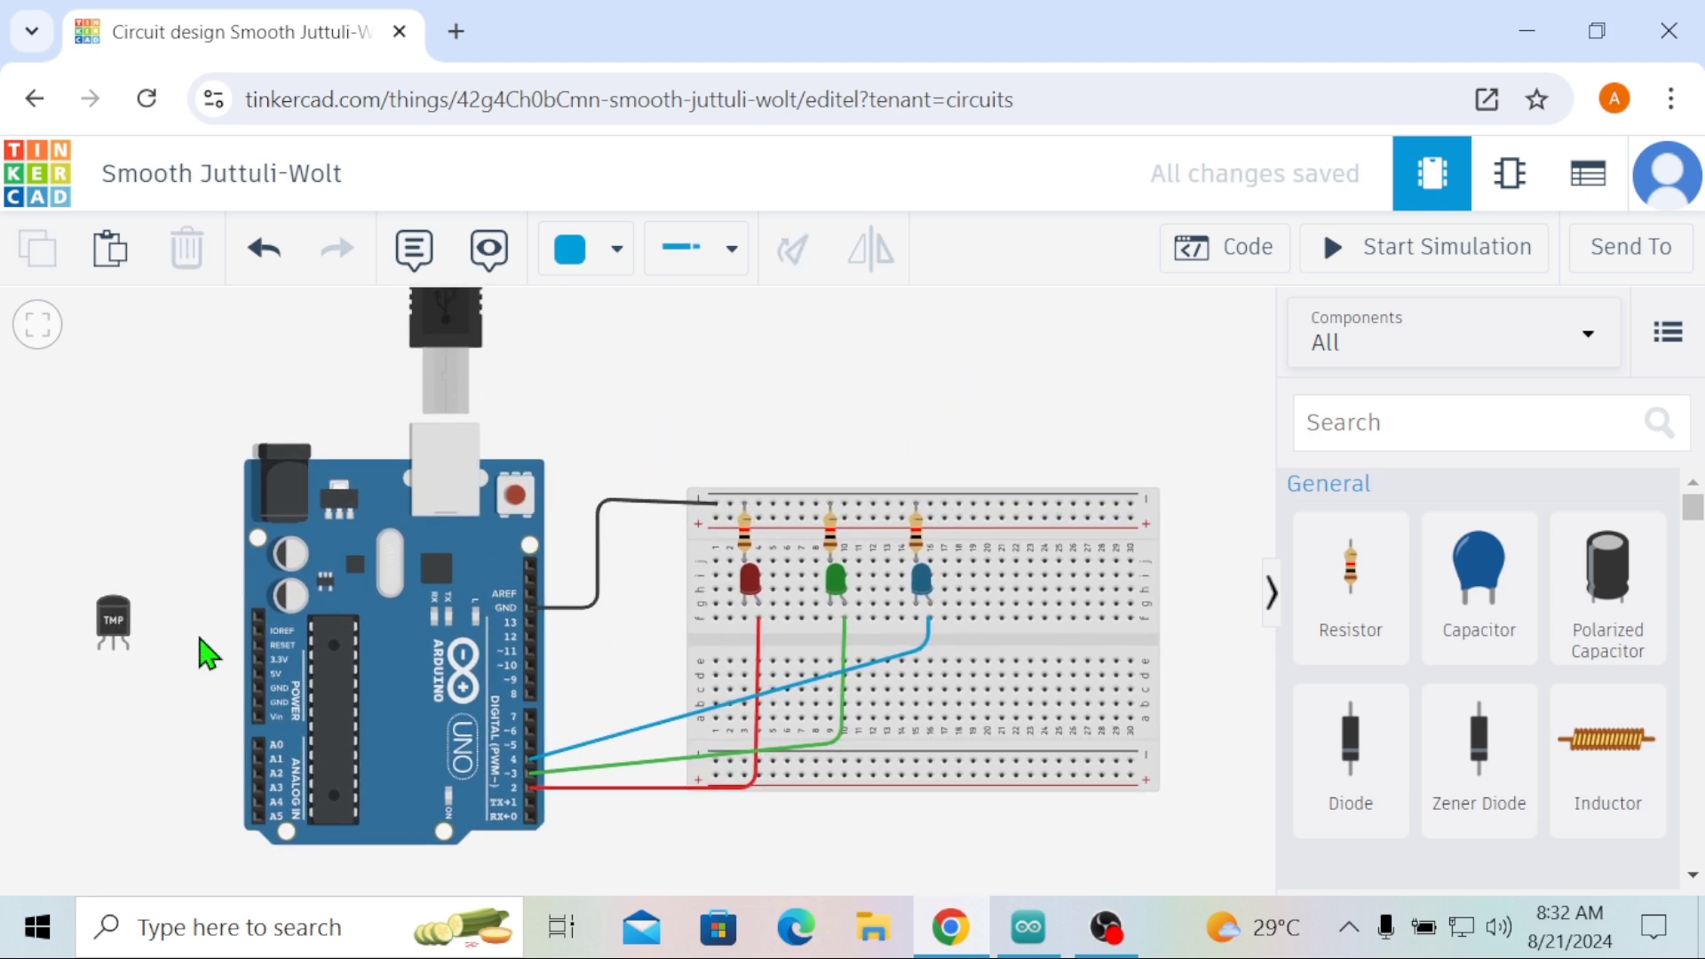
Step: Wire the temperature sensor's middle leg to Arduino analog pin A0 with one bend, and color the wire Pink
click(114, 651)
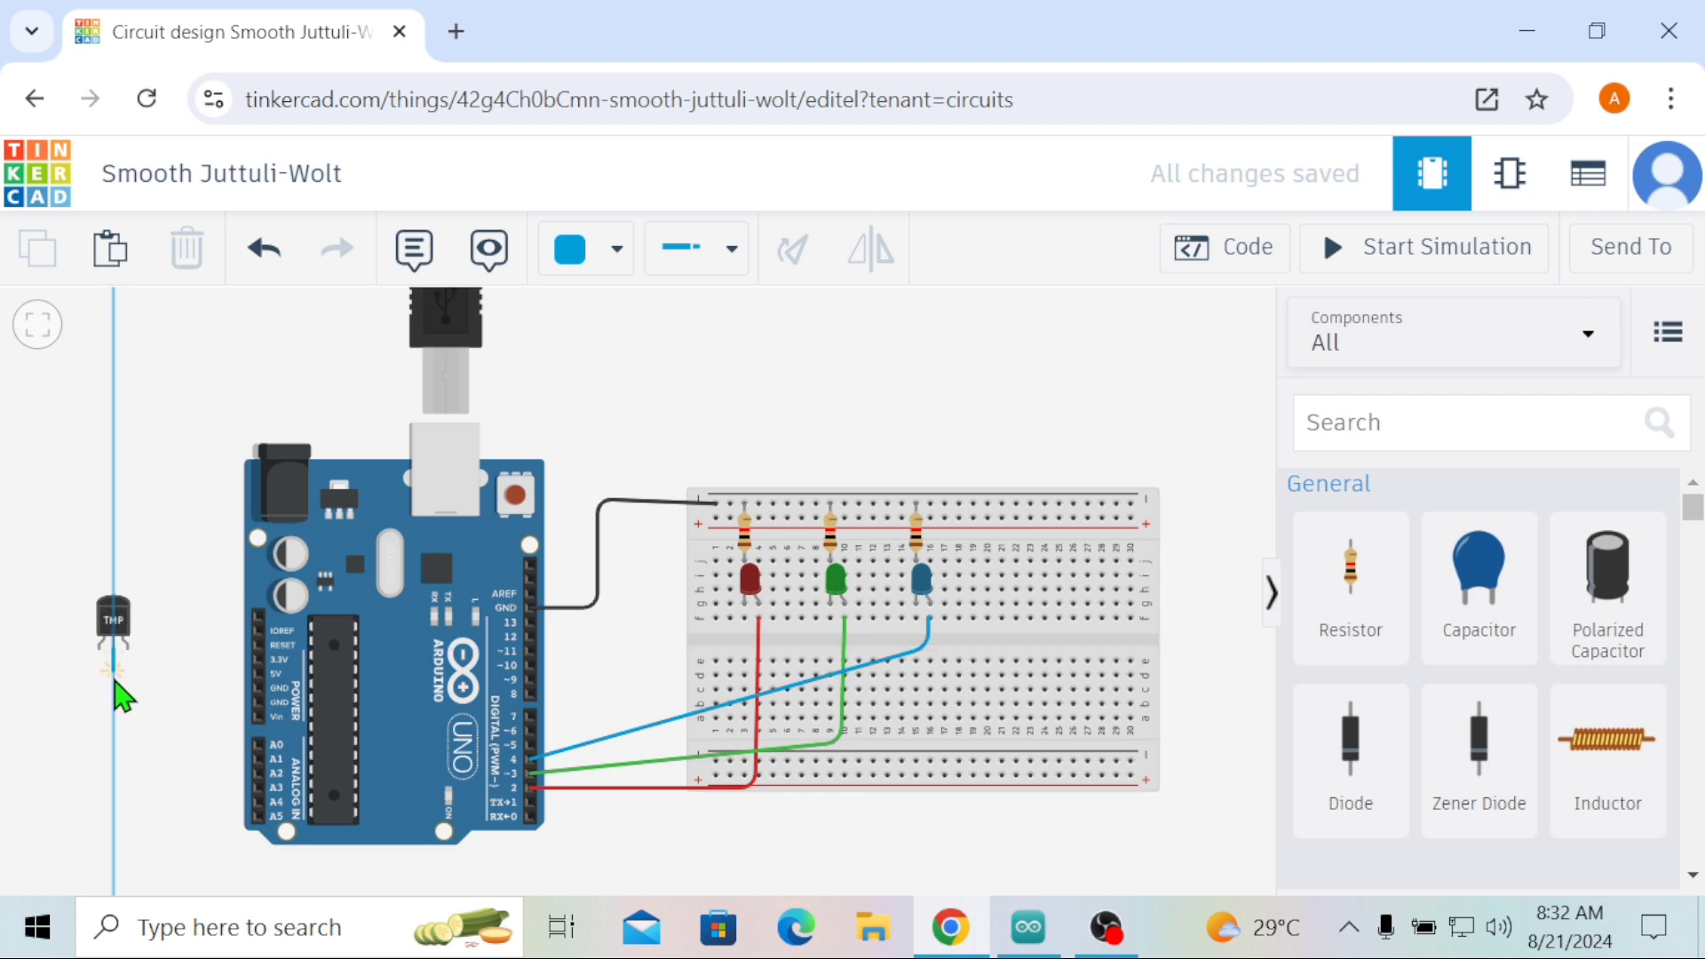
click(114, 754)
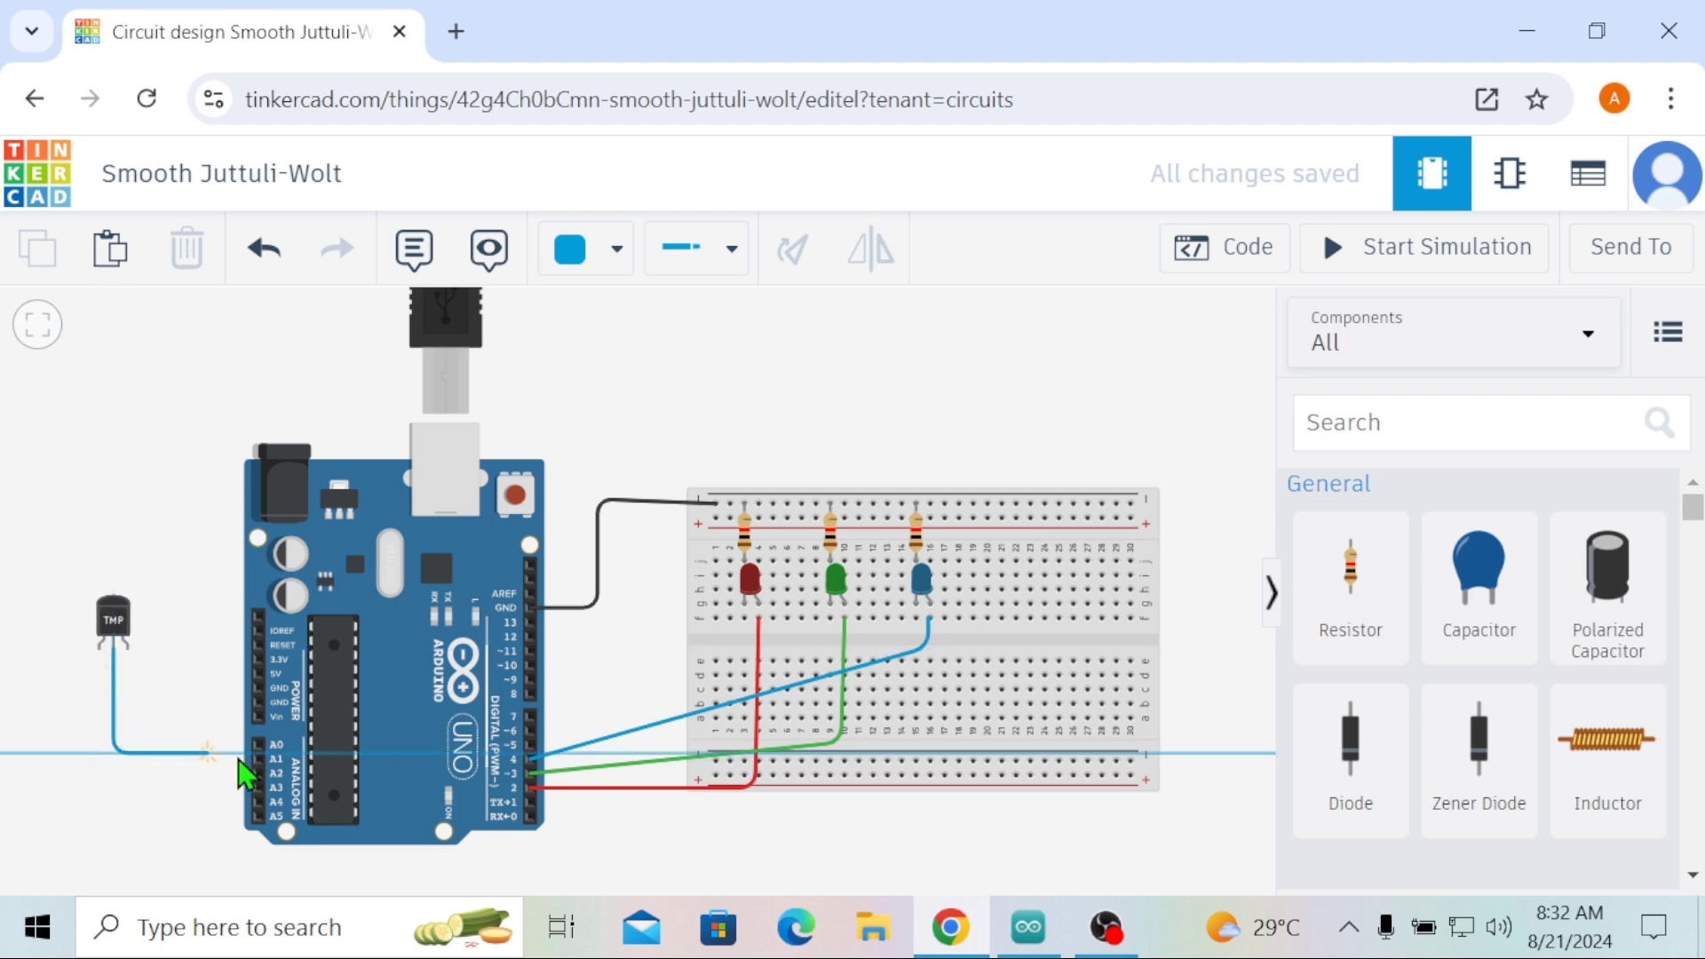
click(257, 748)
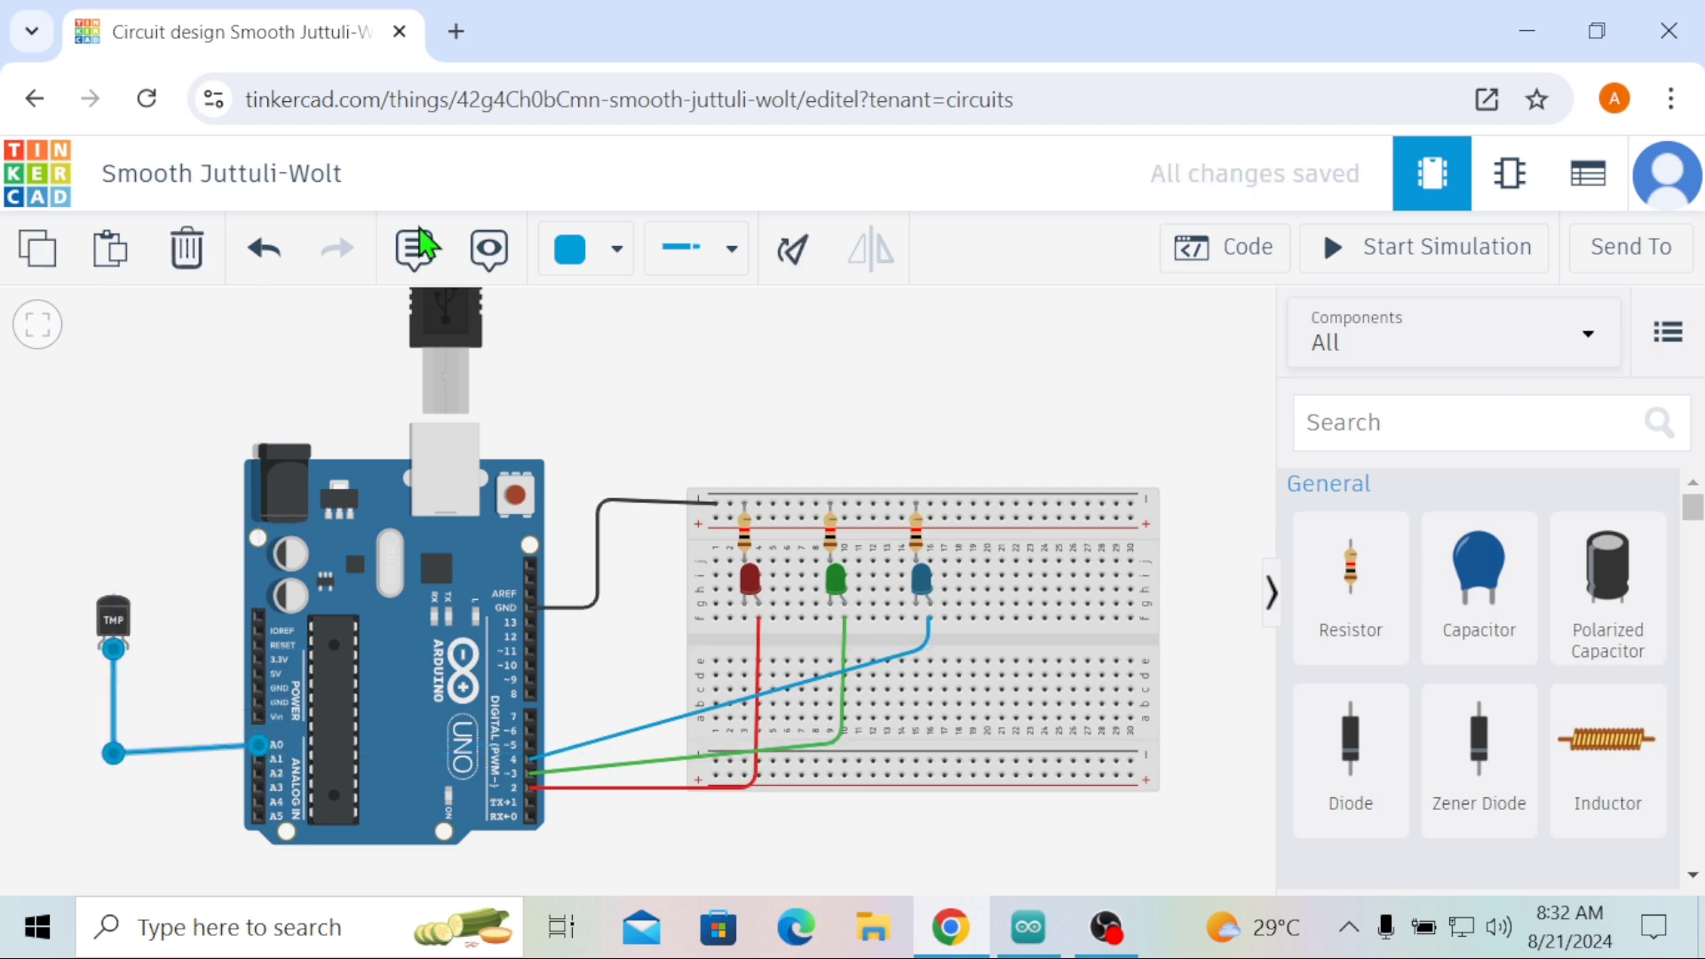
click(569, 235)
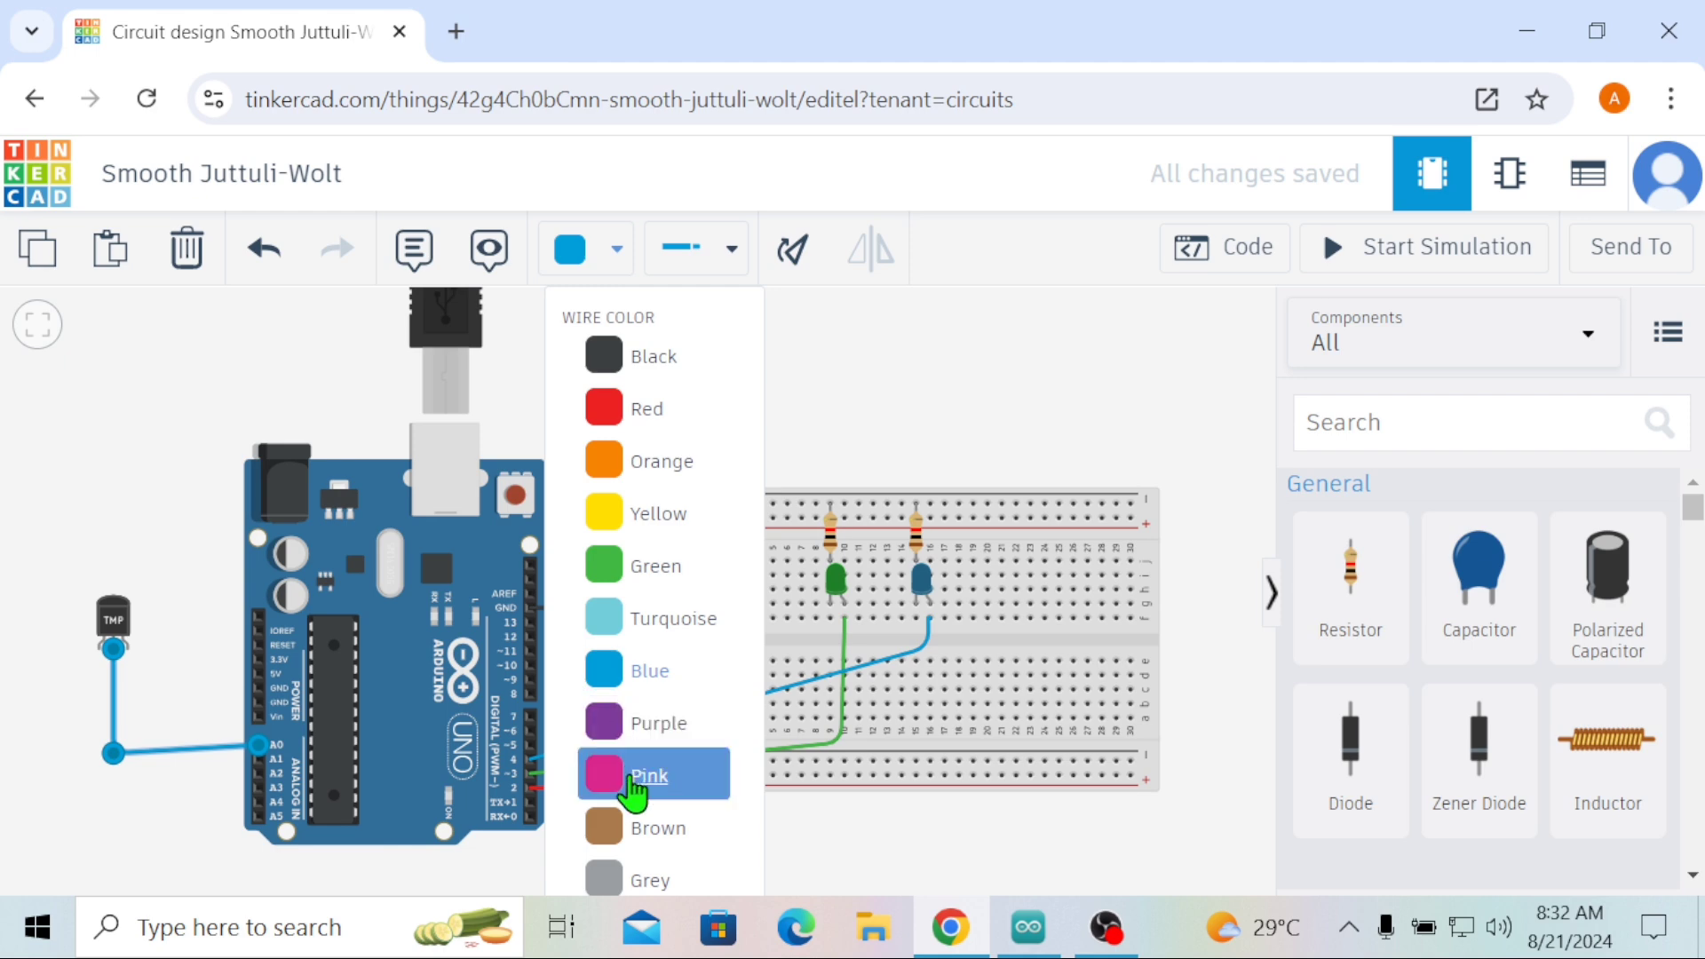
click(598, 780)
click(131, 857)
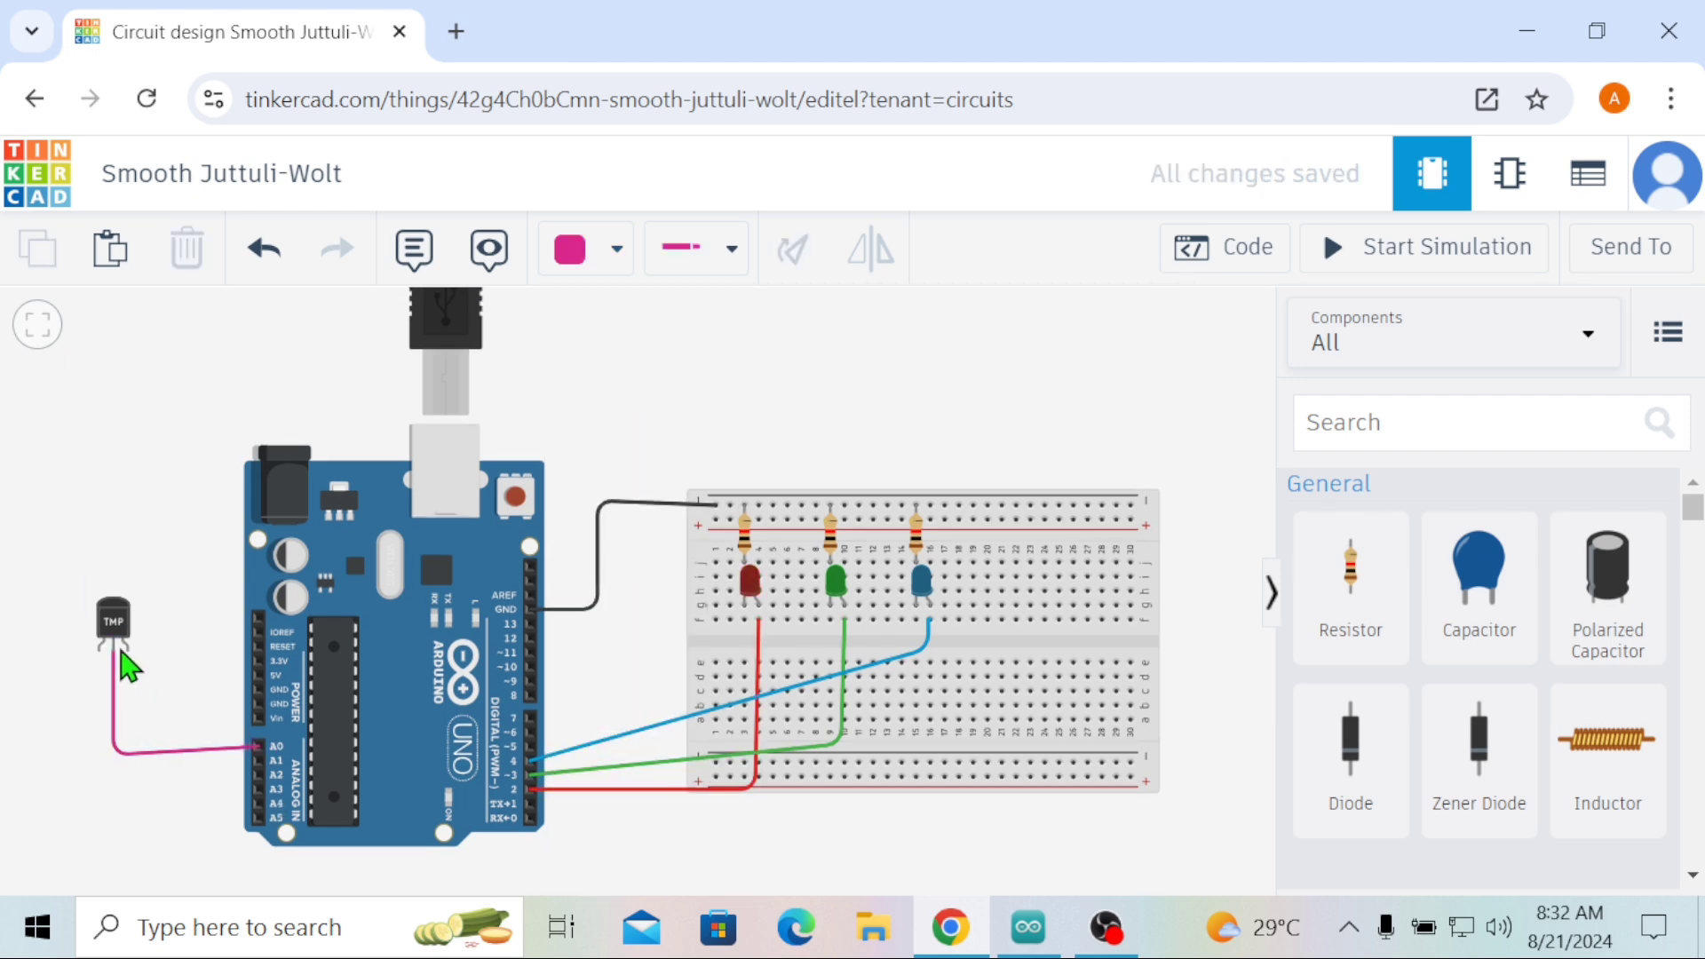
Step: Wire the temperature sensor's right leg to the Arduino's power-side GND pin next to Vin with one bend, and color the wire Black
click(127, 659)
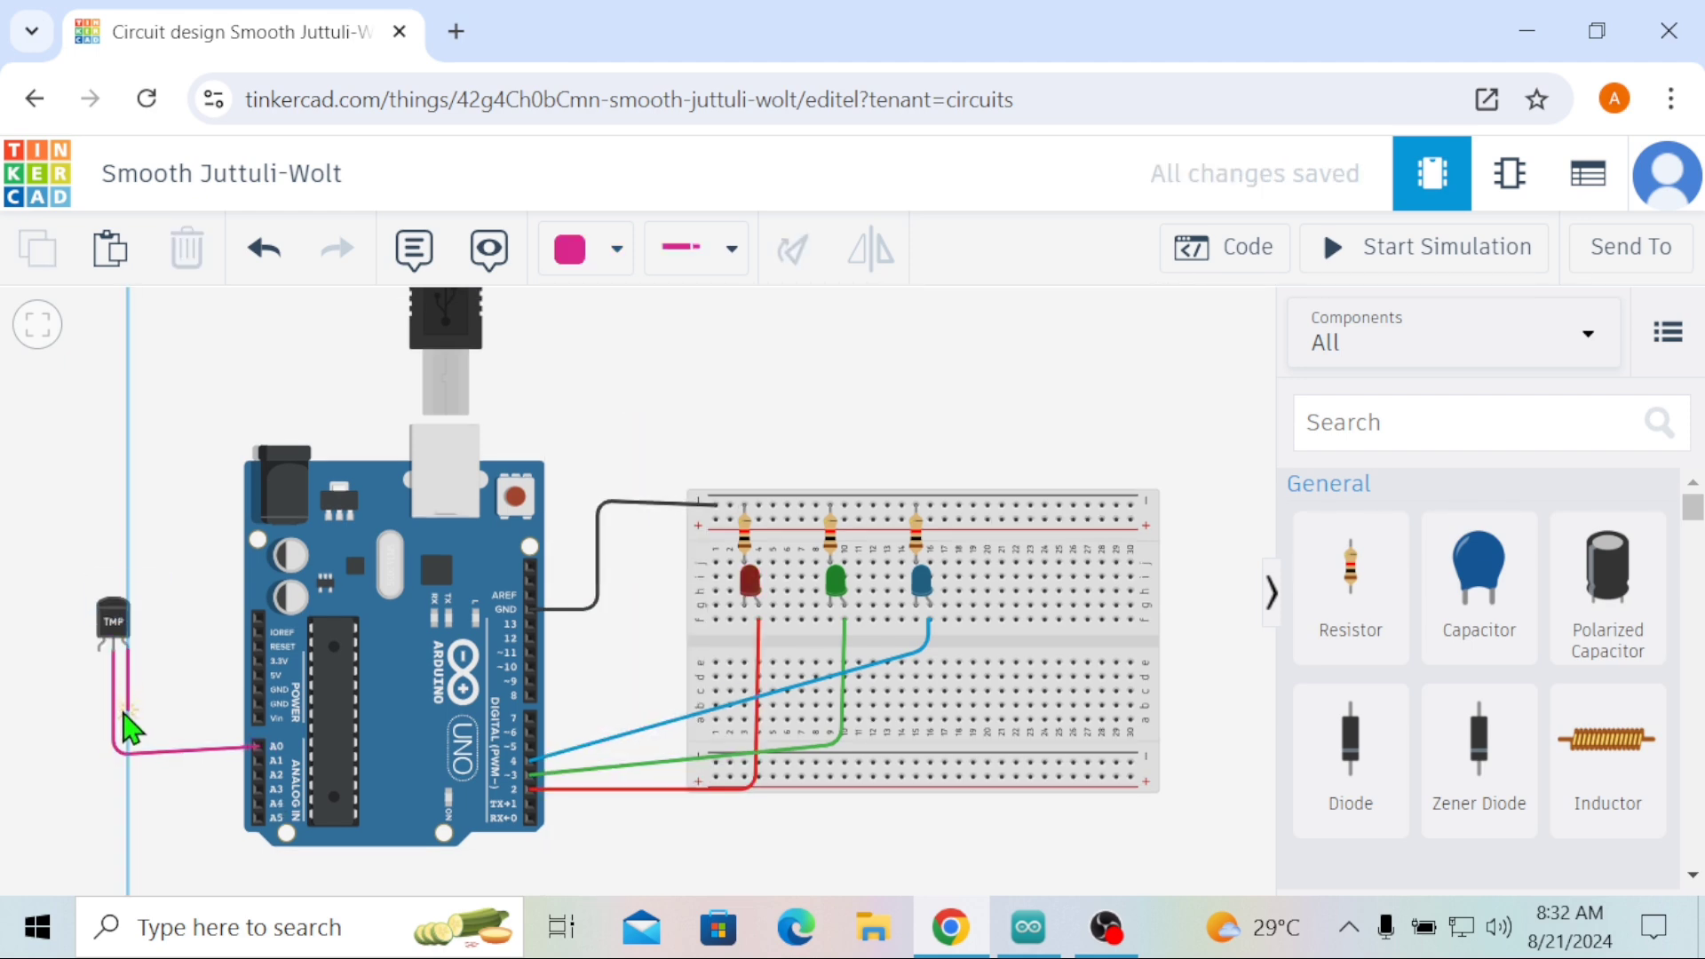
click(129, 697)
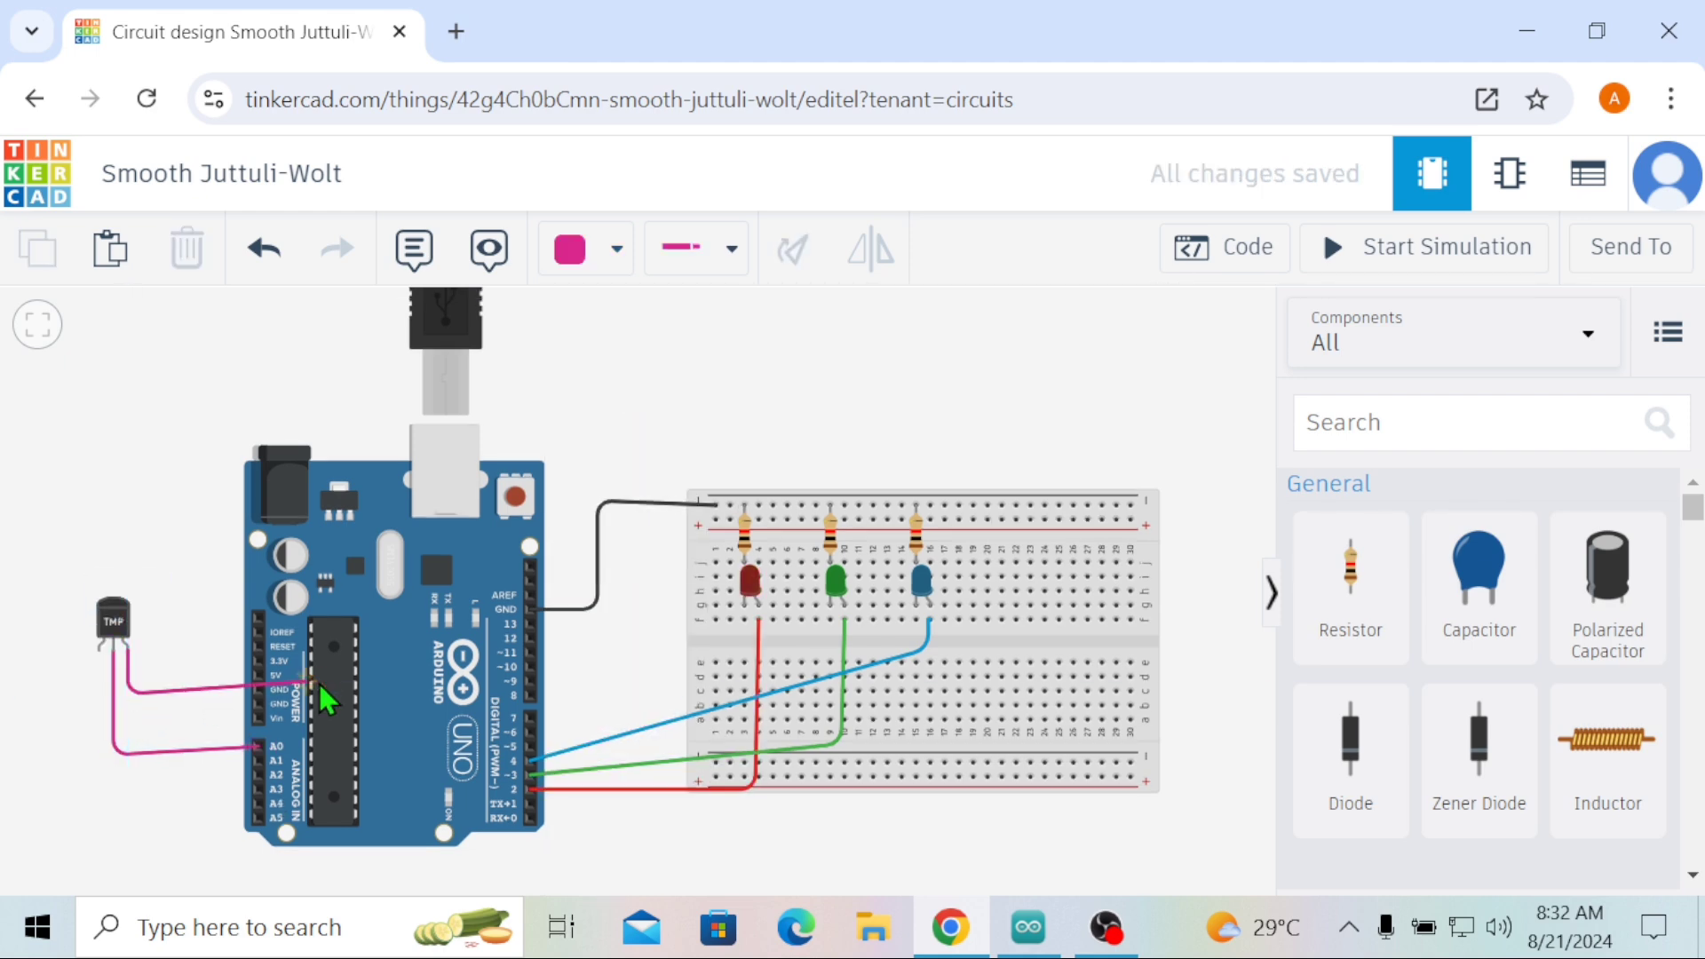
click(260, 703)
click(572, 247)
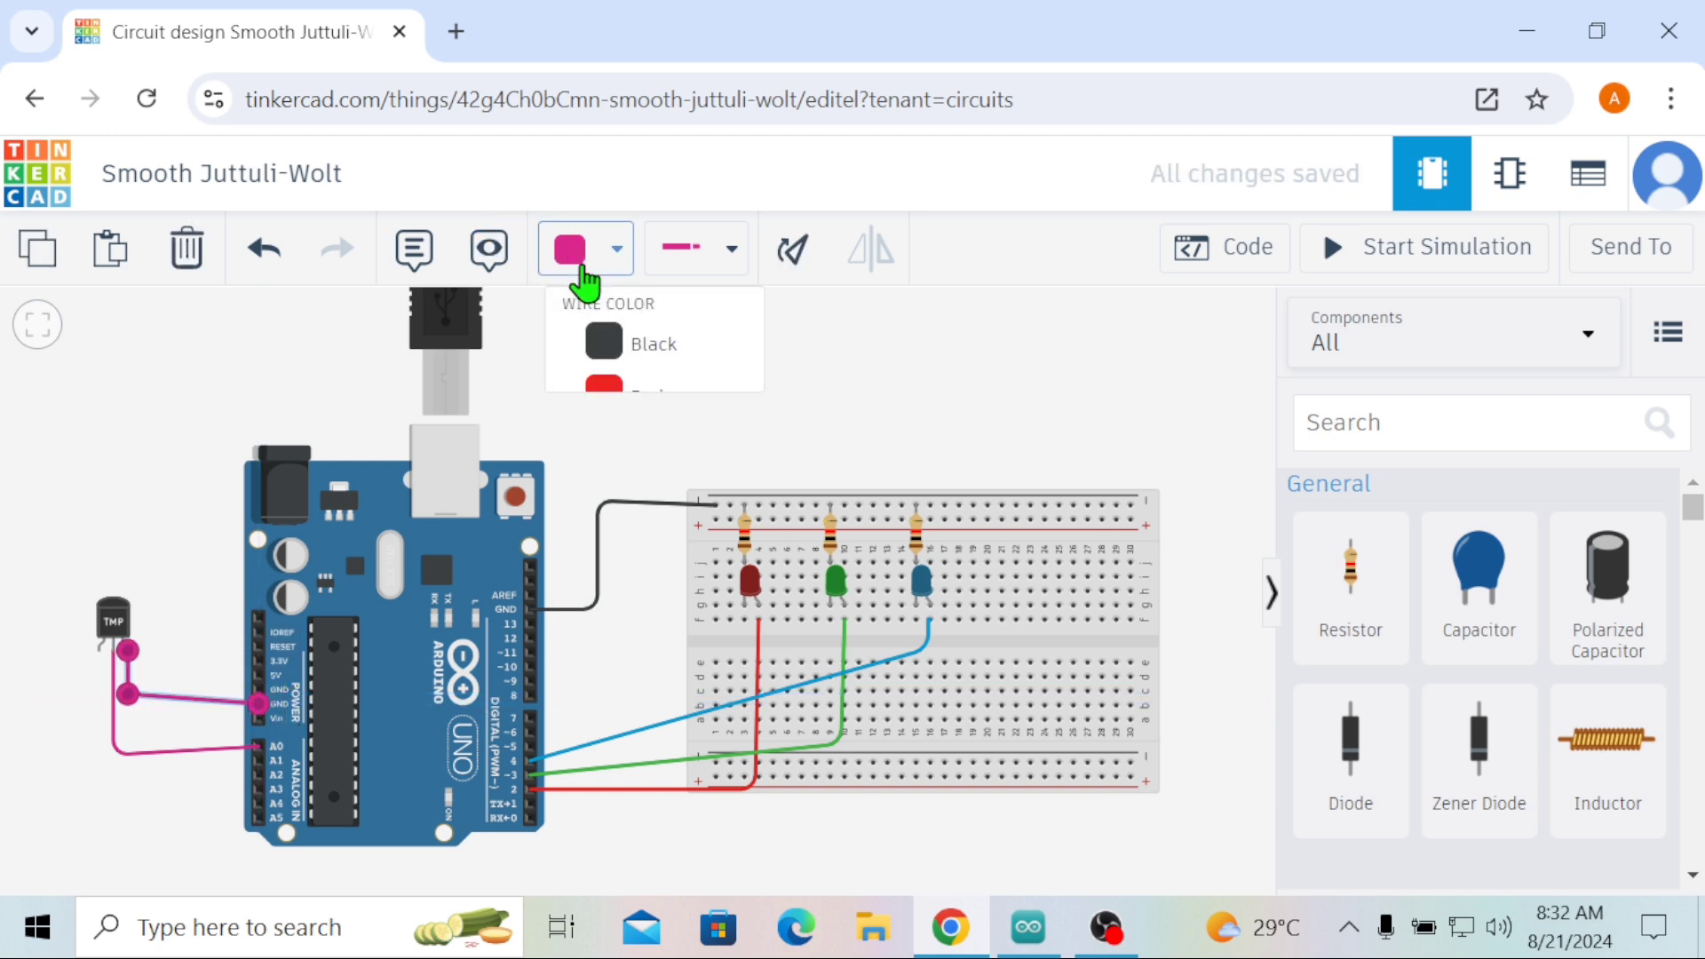
click(602, 357)
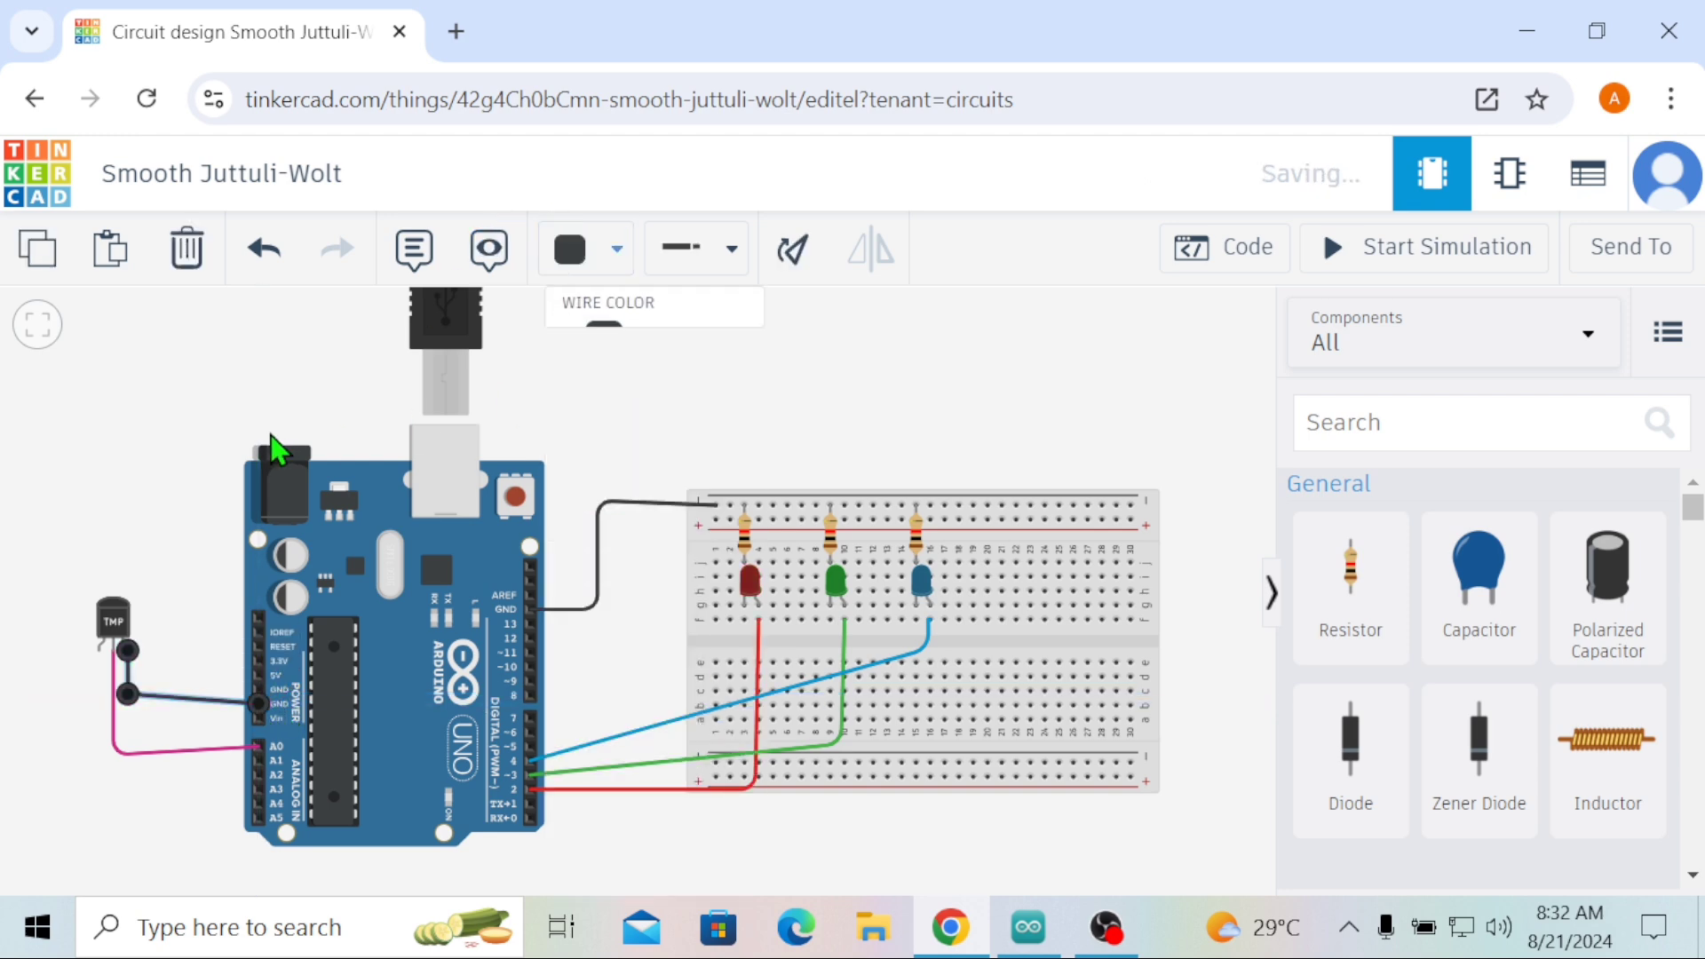
Step: Set the wire color to Red and wire the temperature sensor's left leg to the Arduino 5V pin with one bend
click(577, 251)
click(608, 409)
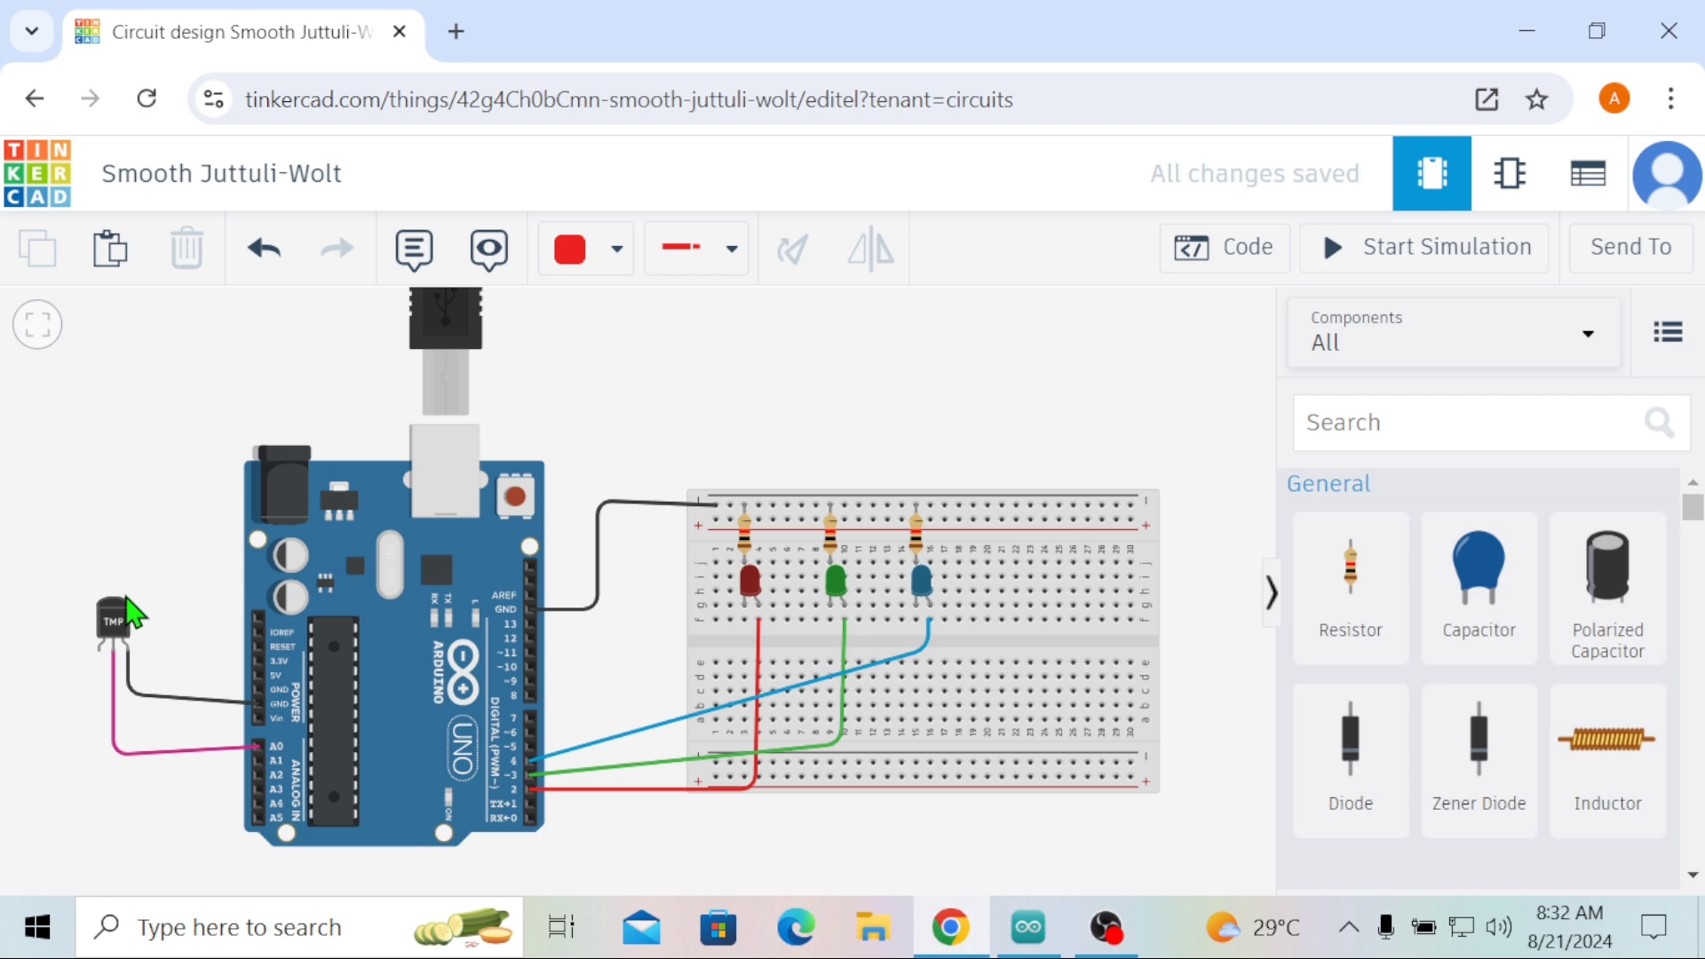
click(101, 653)
click(100, 677)
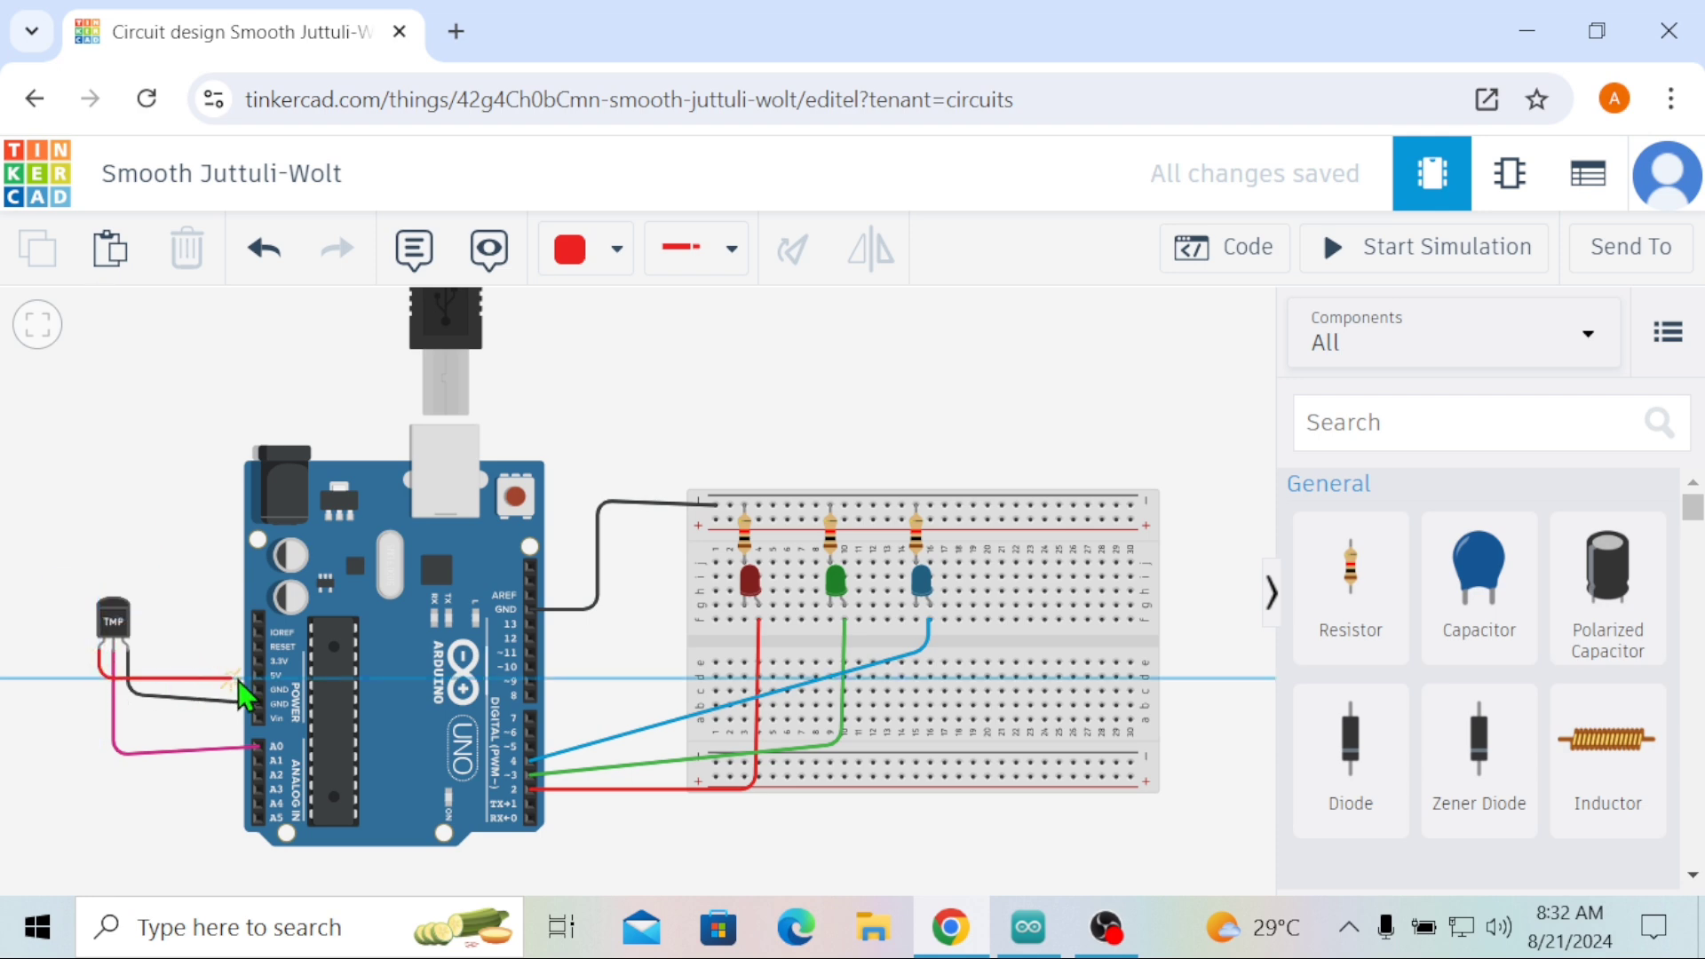
click(262, 680)
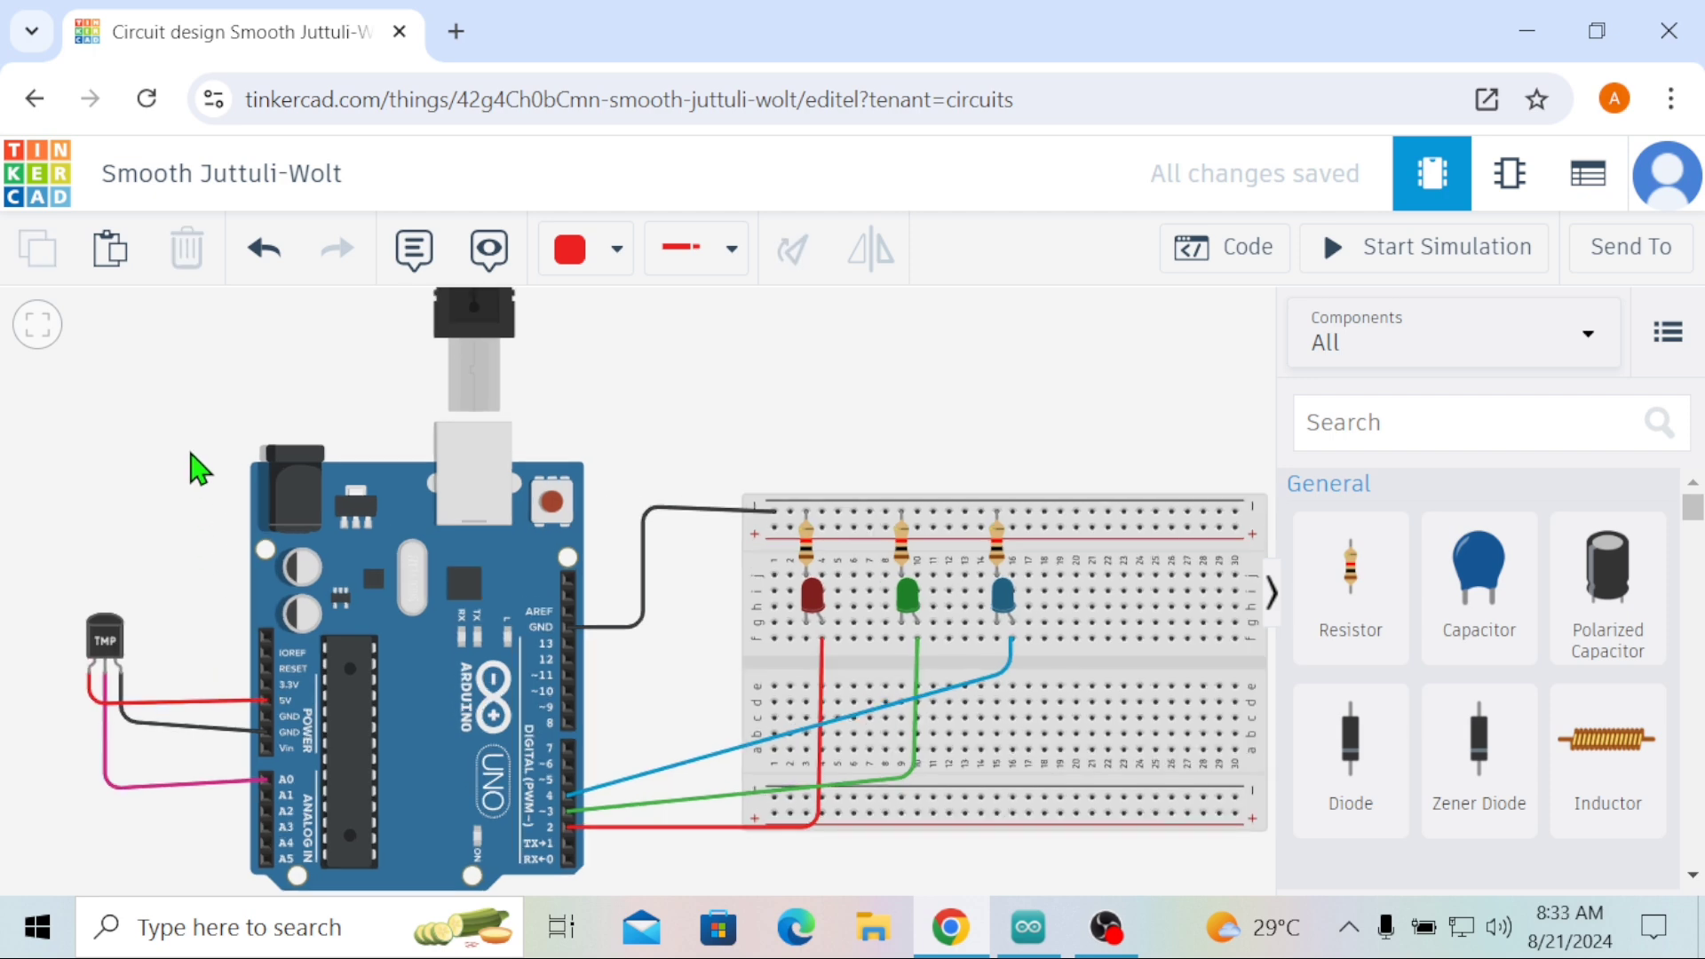
scroll(197, 468, down, 1)
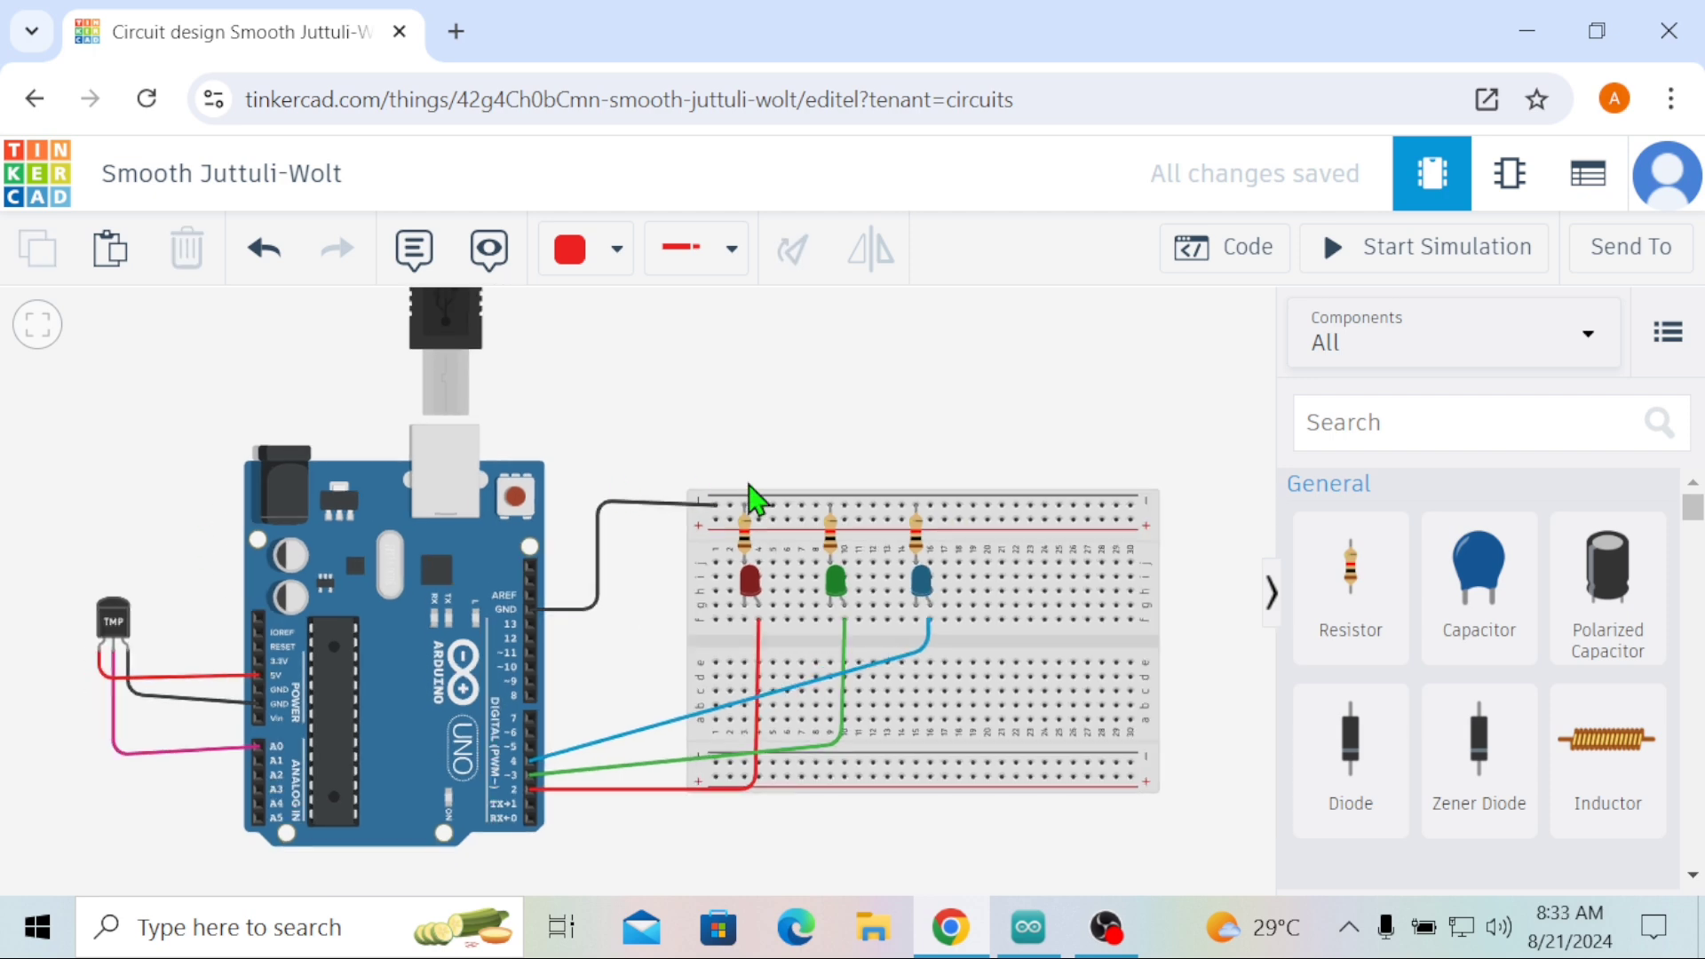
Step: Switch to Arduino IDE, look through the temp.ino sketch and copy all of its code
click(1061, 935)
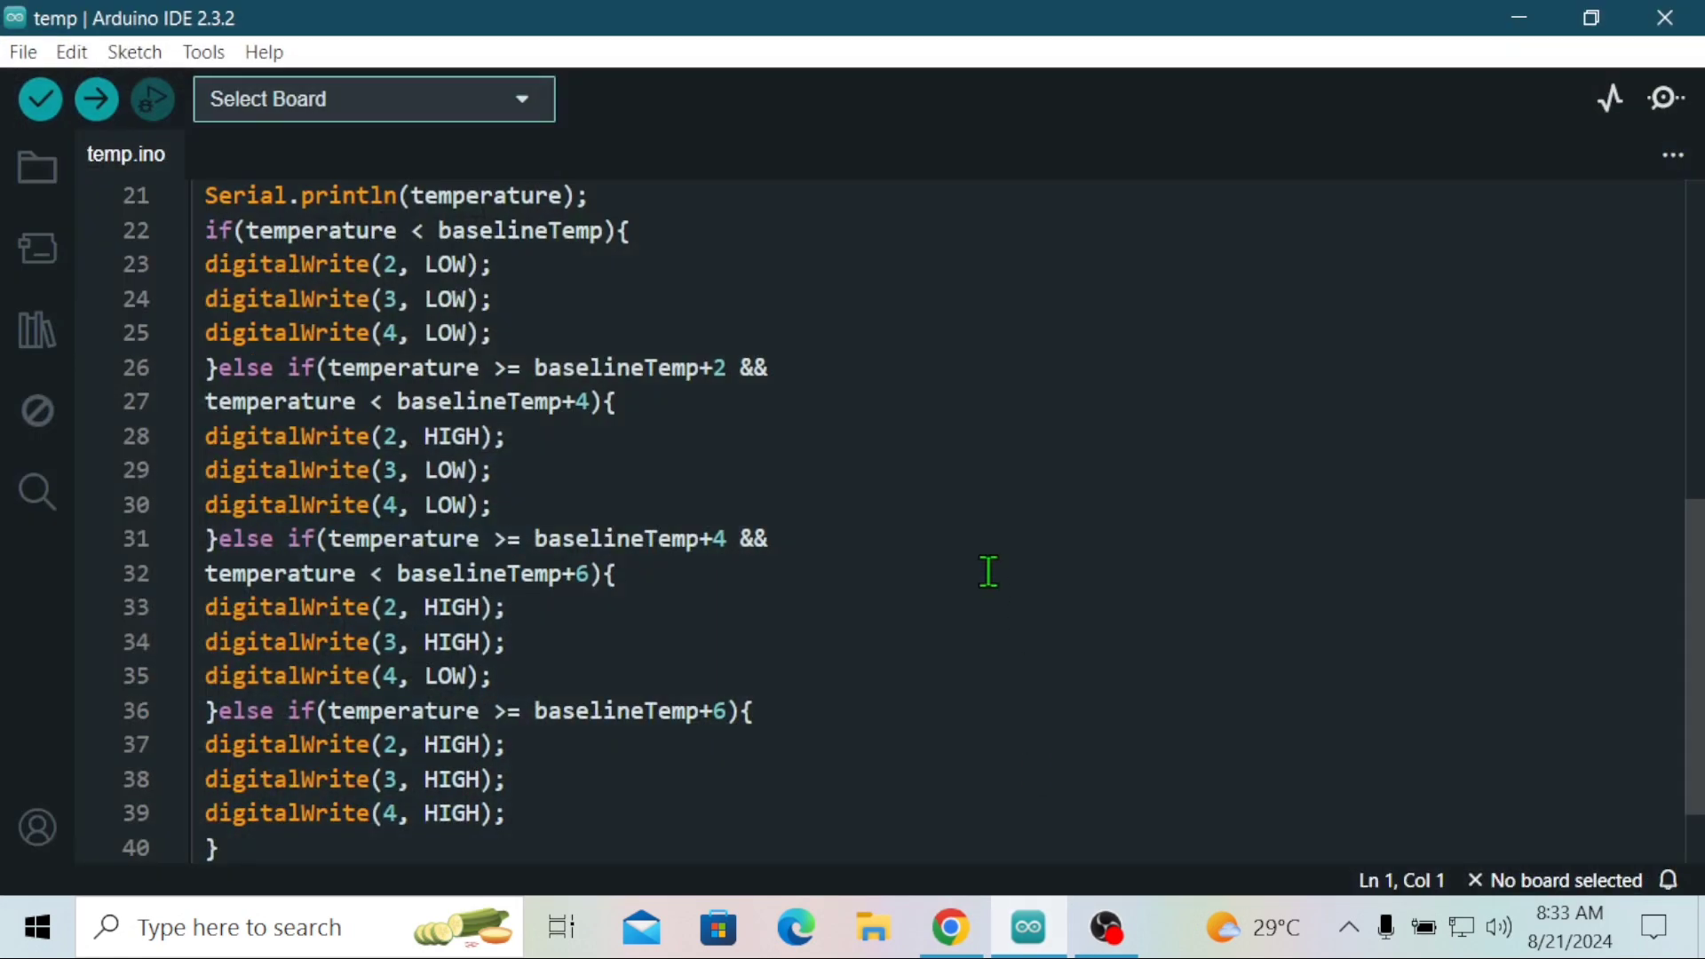
scroll(996, 522, up, 7)
scroll(997, 522, down, 7)
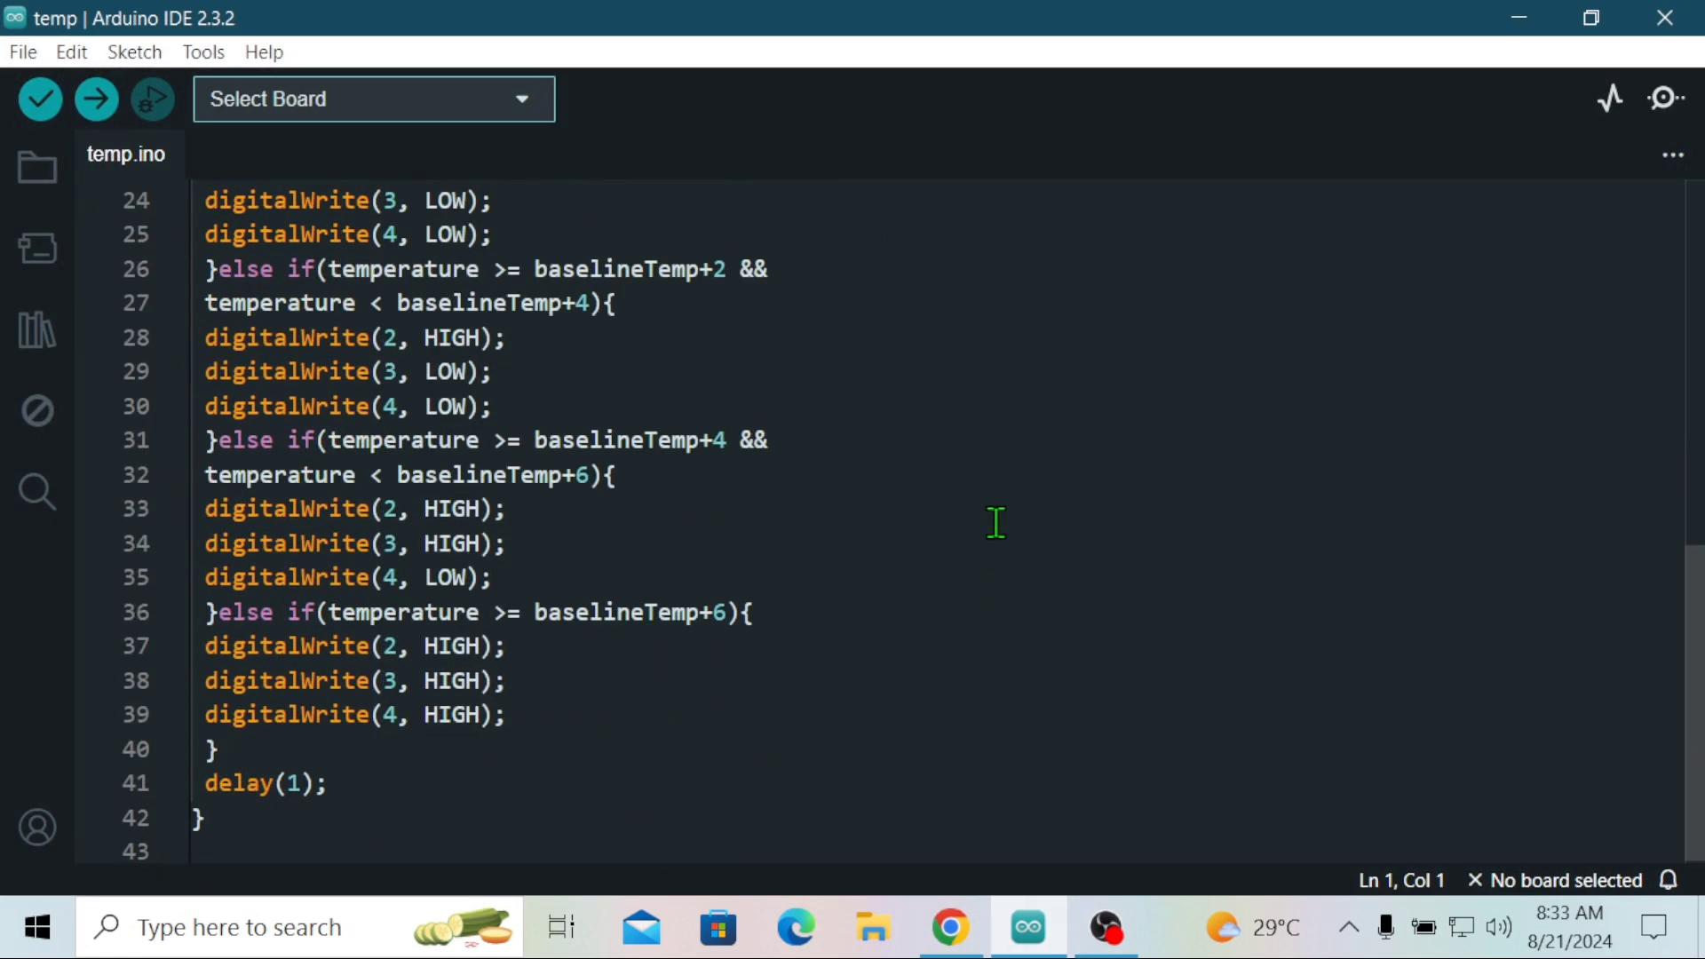
scroll(994, 522, up, 7)
click(985, 429)
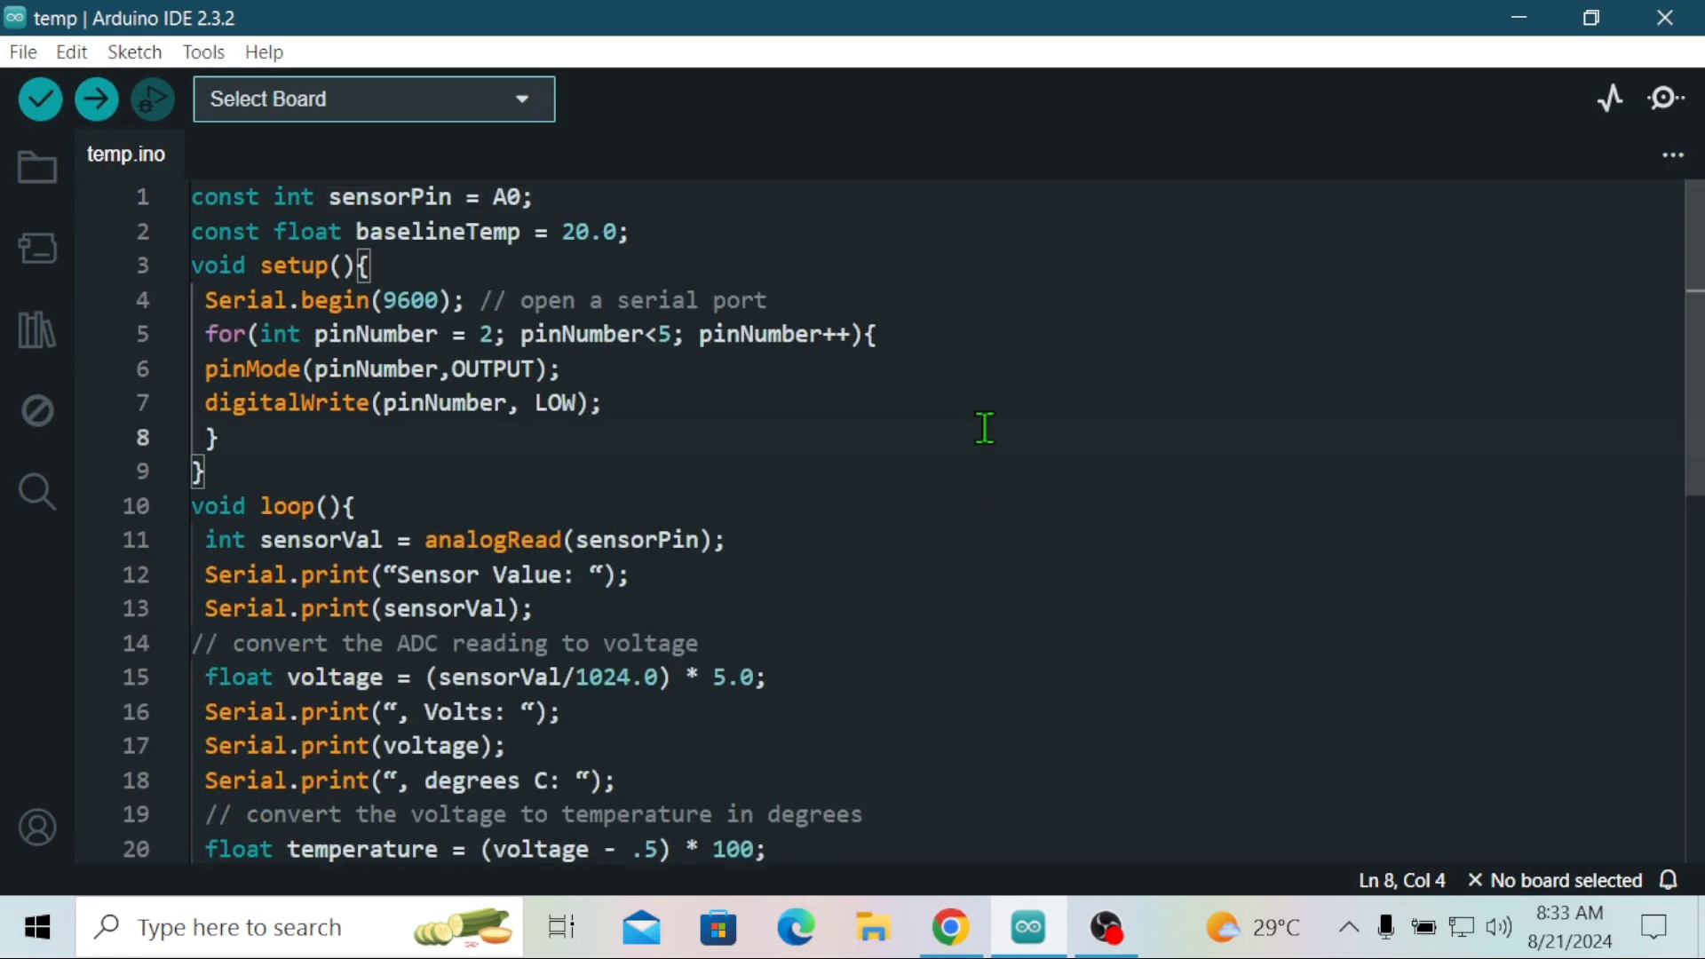
key(ctrl+a)
key(ctrl+c)
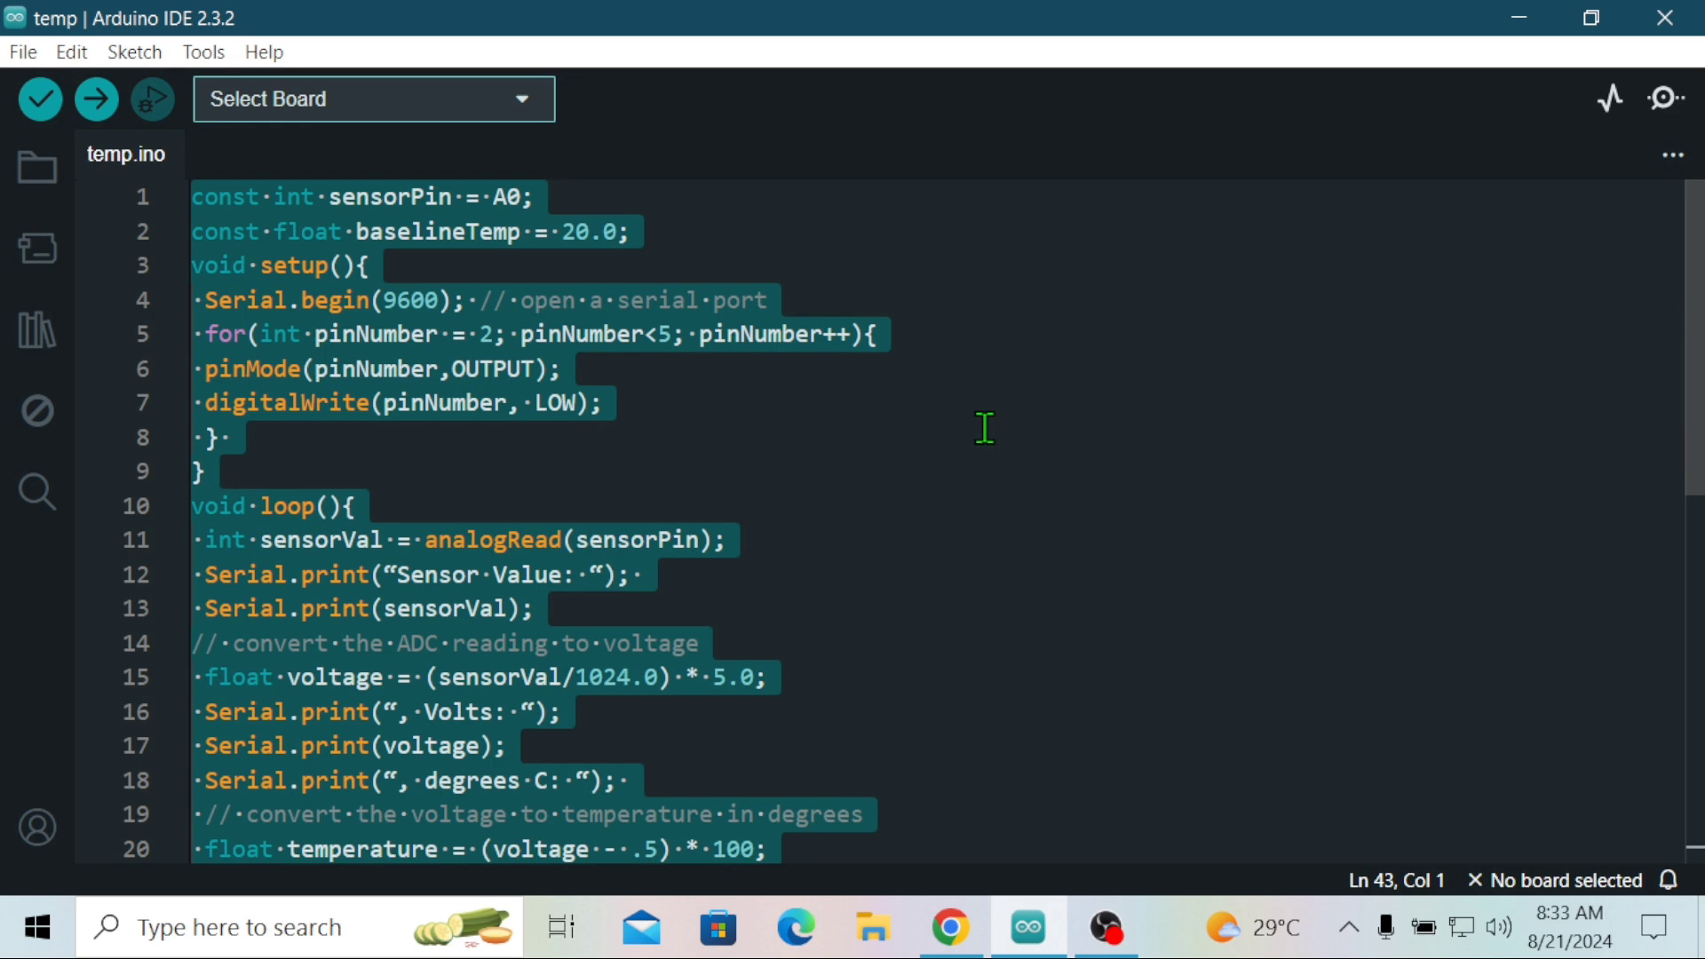
Step: Switch back to Tinkercad and change the Arduino's code editor from Blocks to Text, accepting the loss of the blocks
click(950, 928)
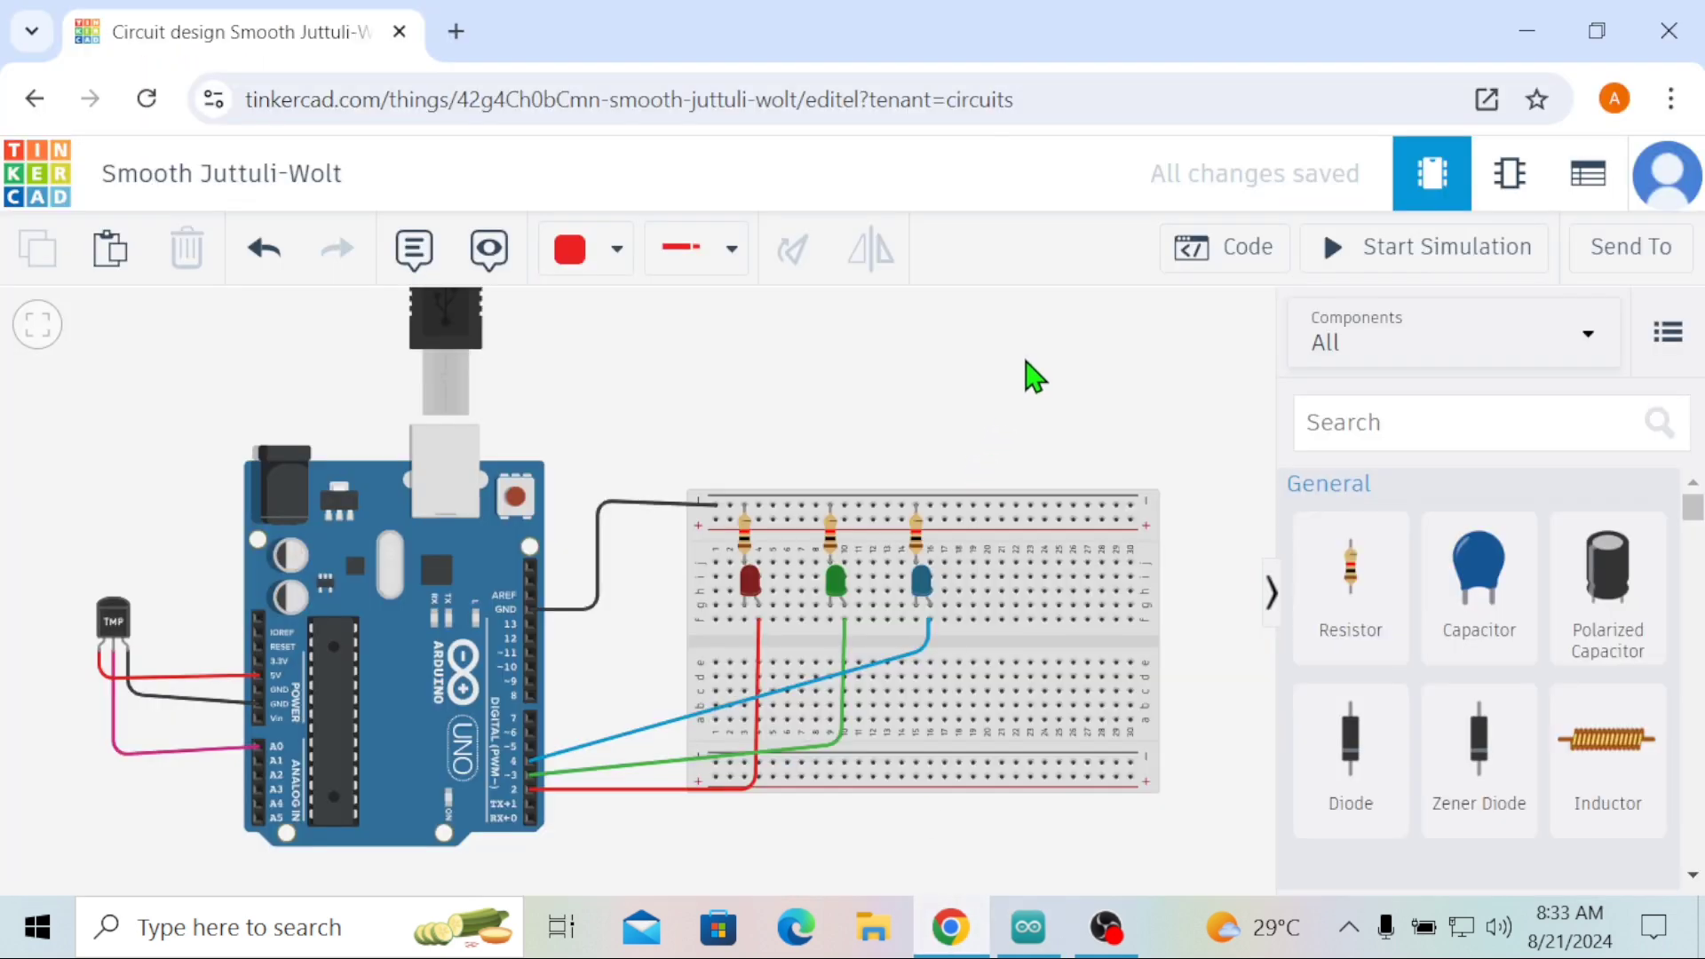
click(1168, 265)
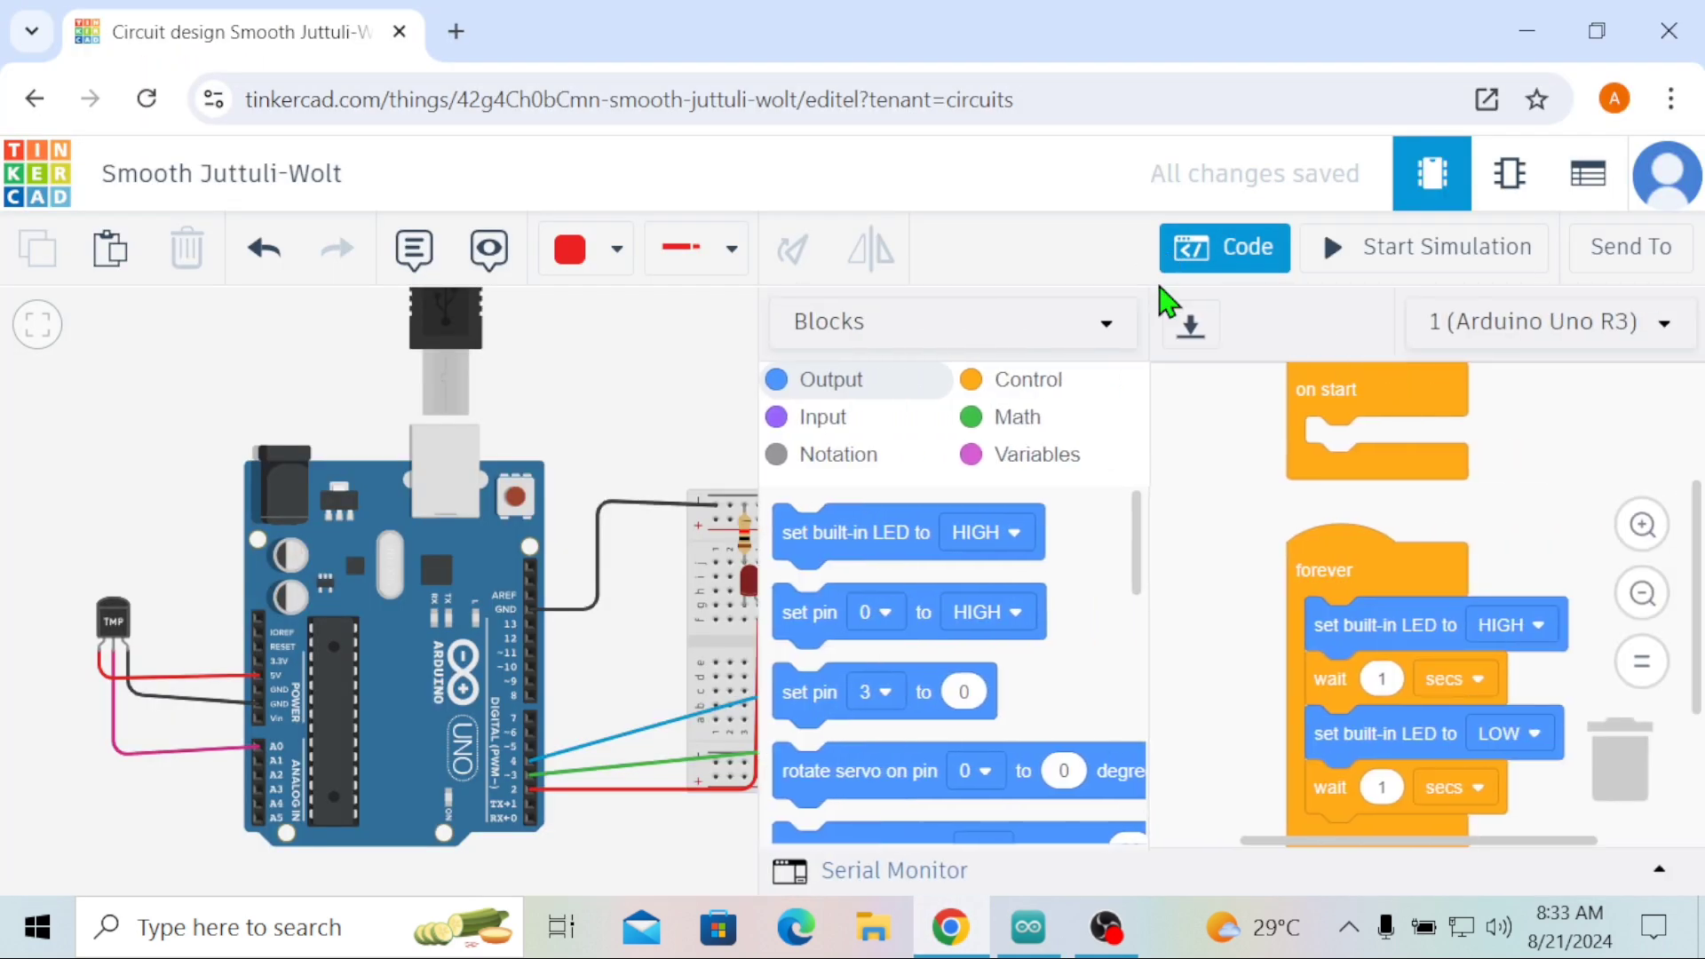
click(1001, 321)
click(917, 445)
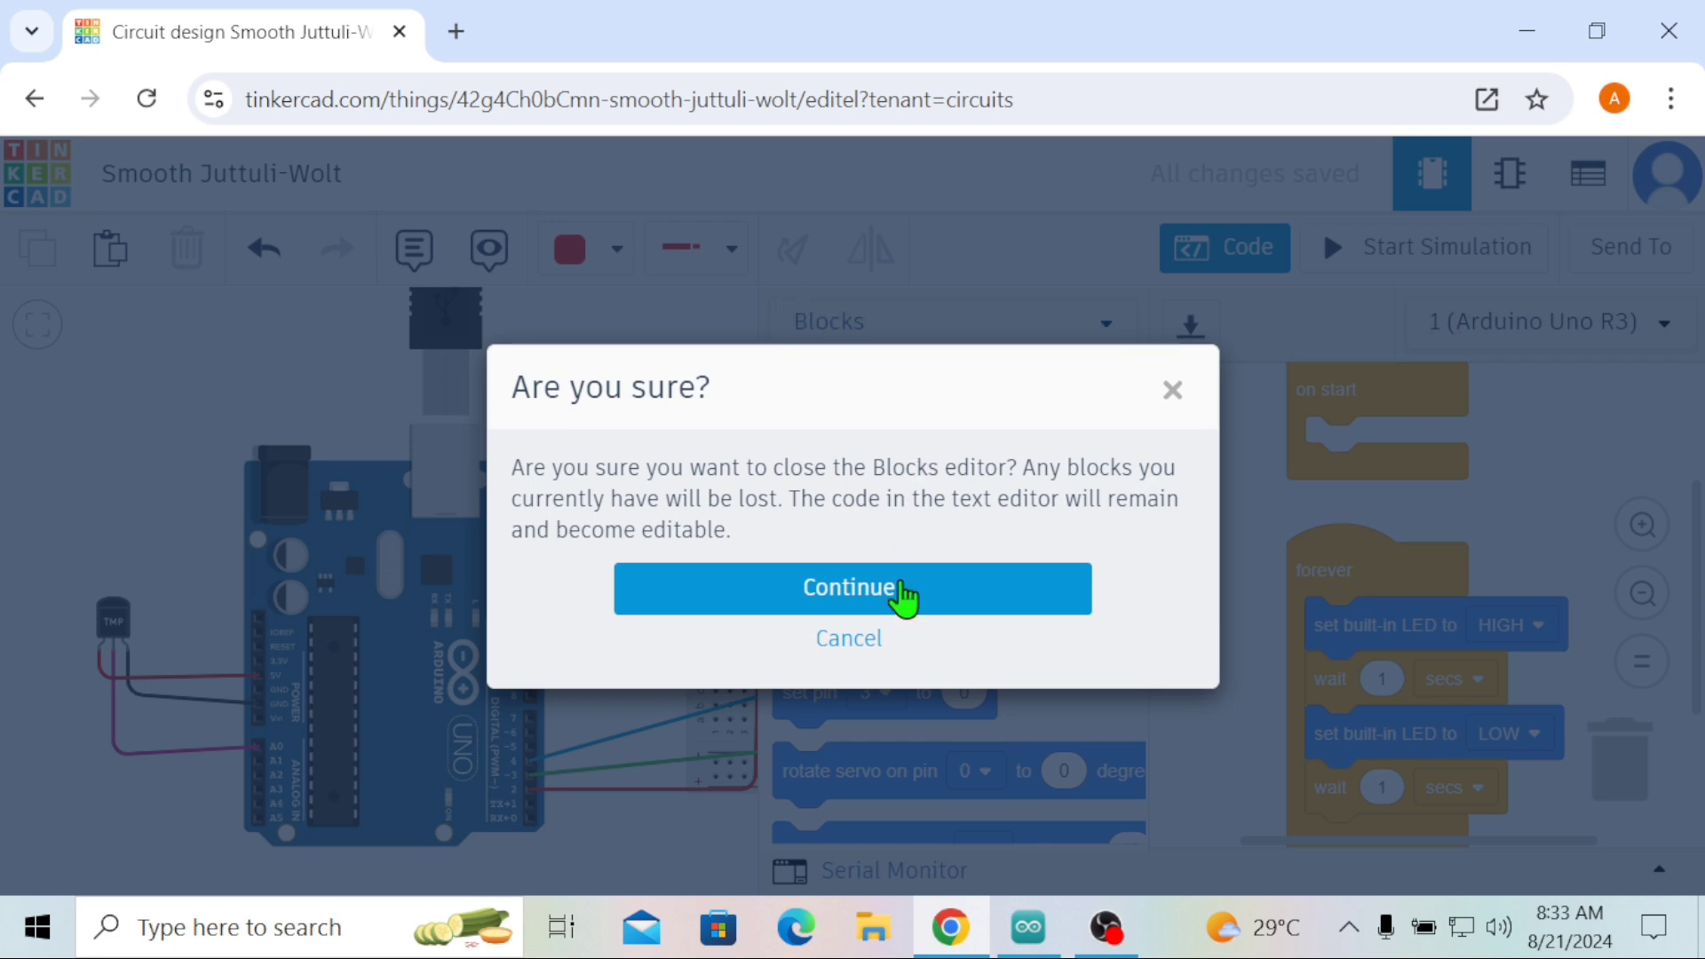
click(903, 590)
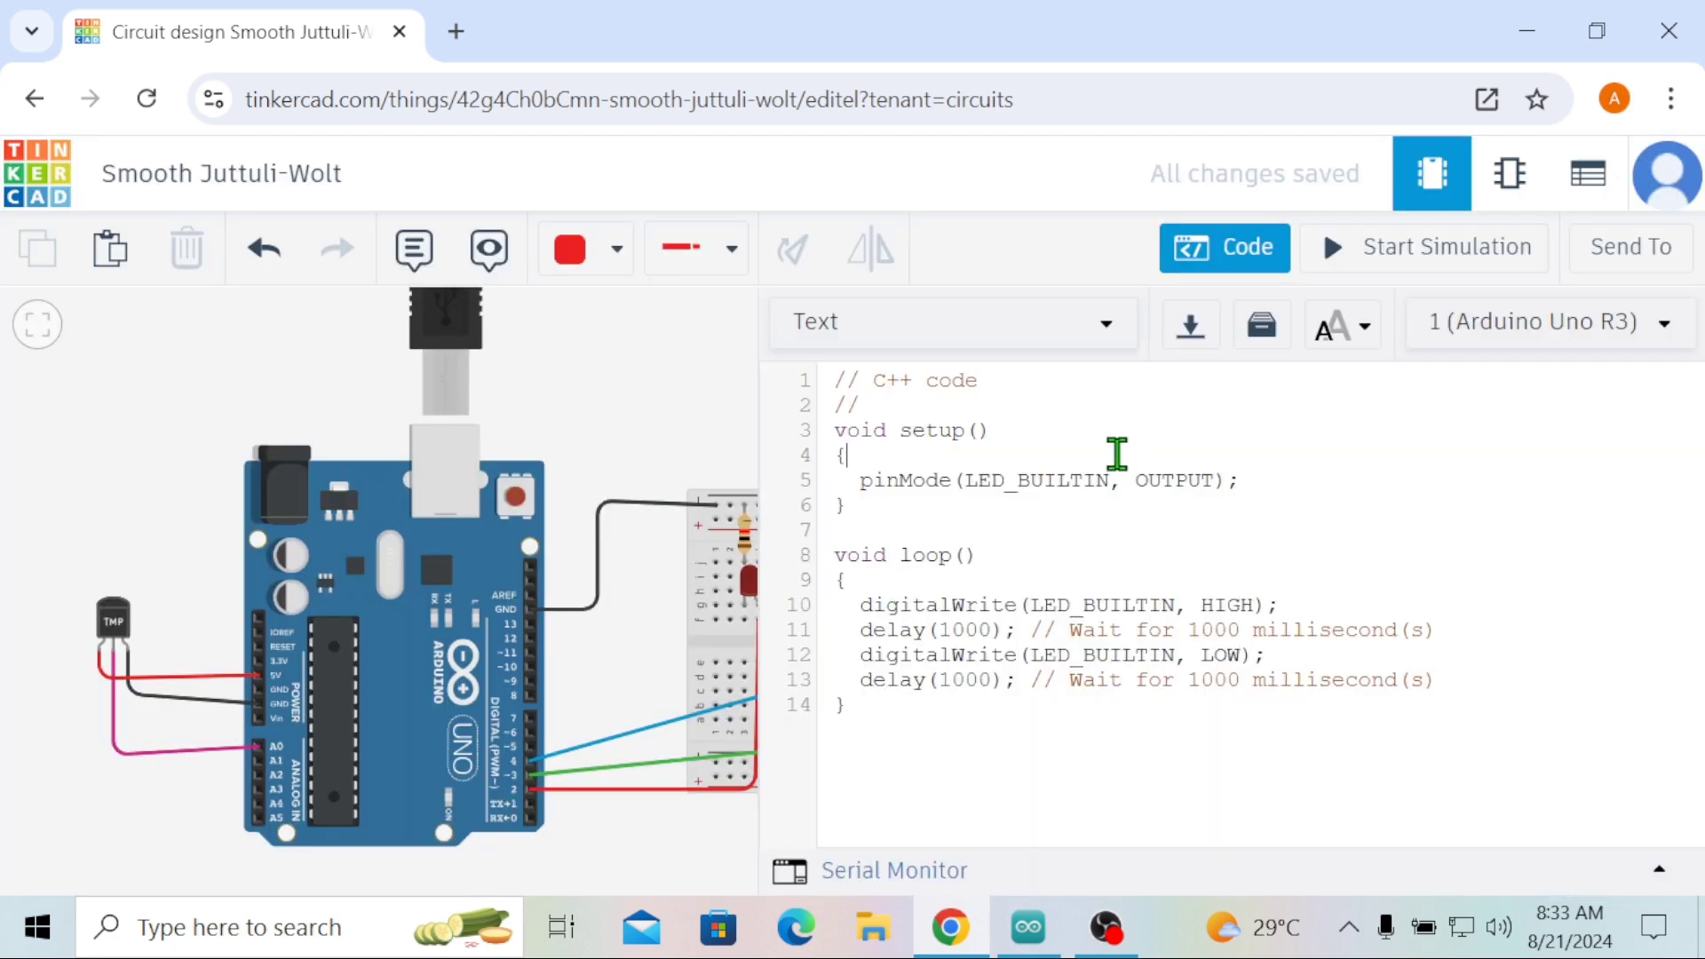
Step: Replace all of the default code with the copied temperature sketch and close the code editor
key(ctrl+a)
key(ctrl+v)
scroll(1176, 487, up, 10)
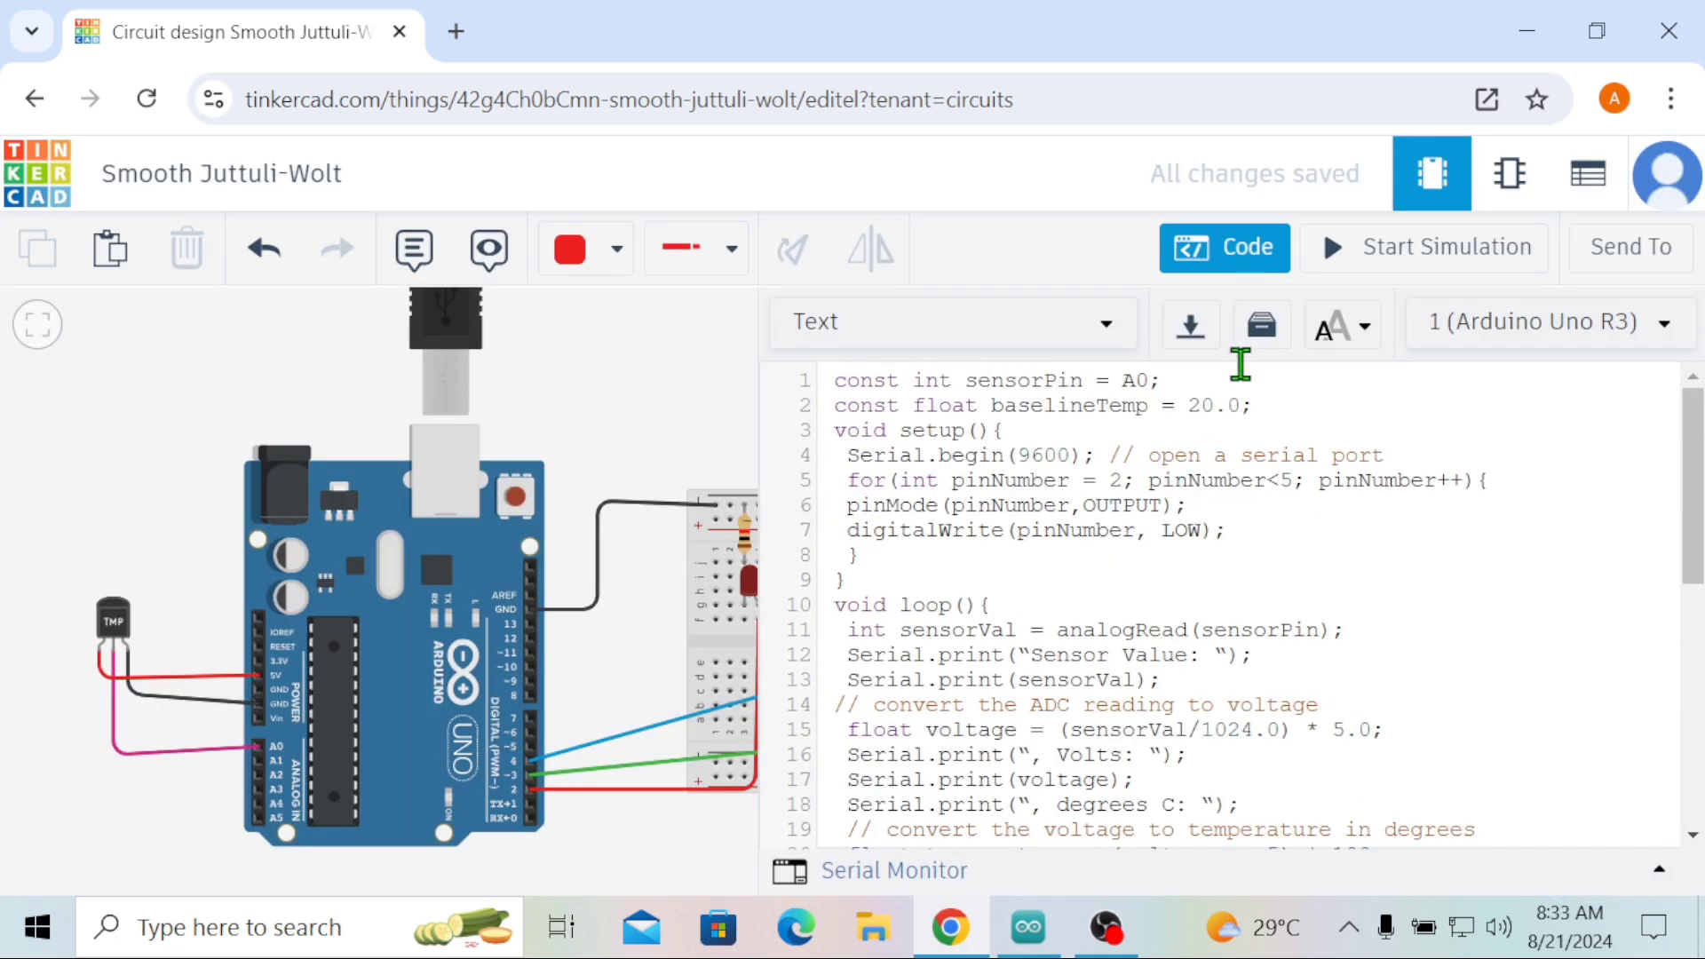
click(1213, 260)
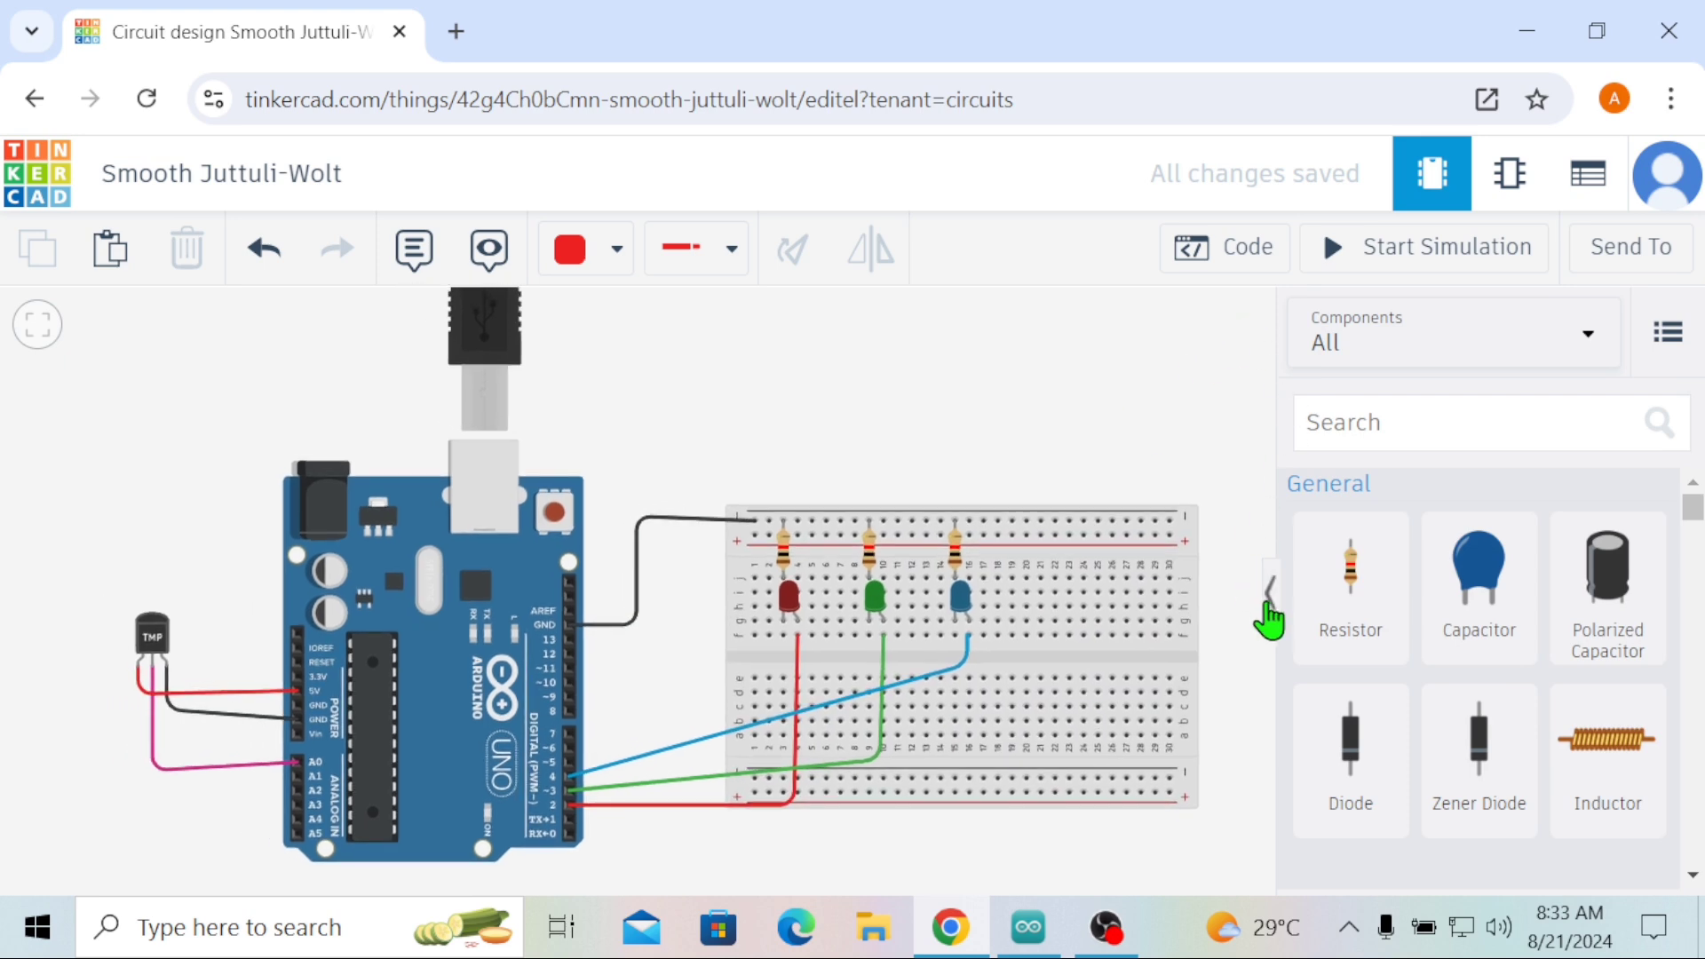
Step: Hide the components list and start the simulation
click(1268, 597)
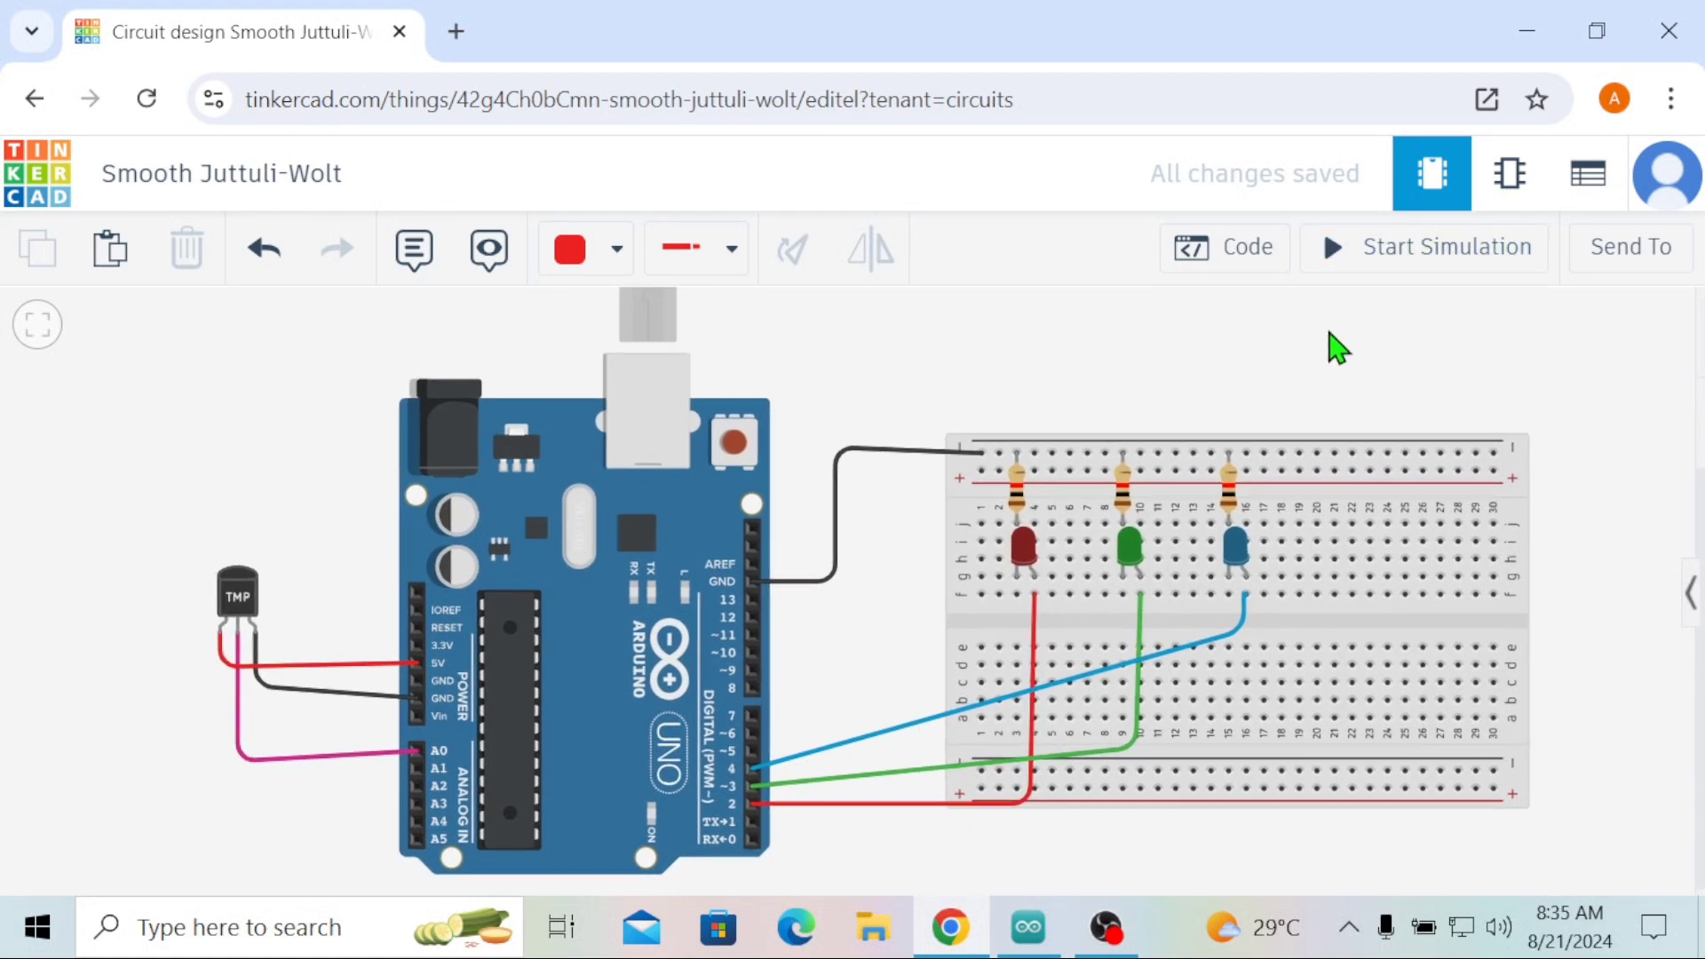
click(1409, 263)
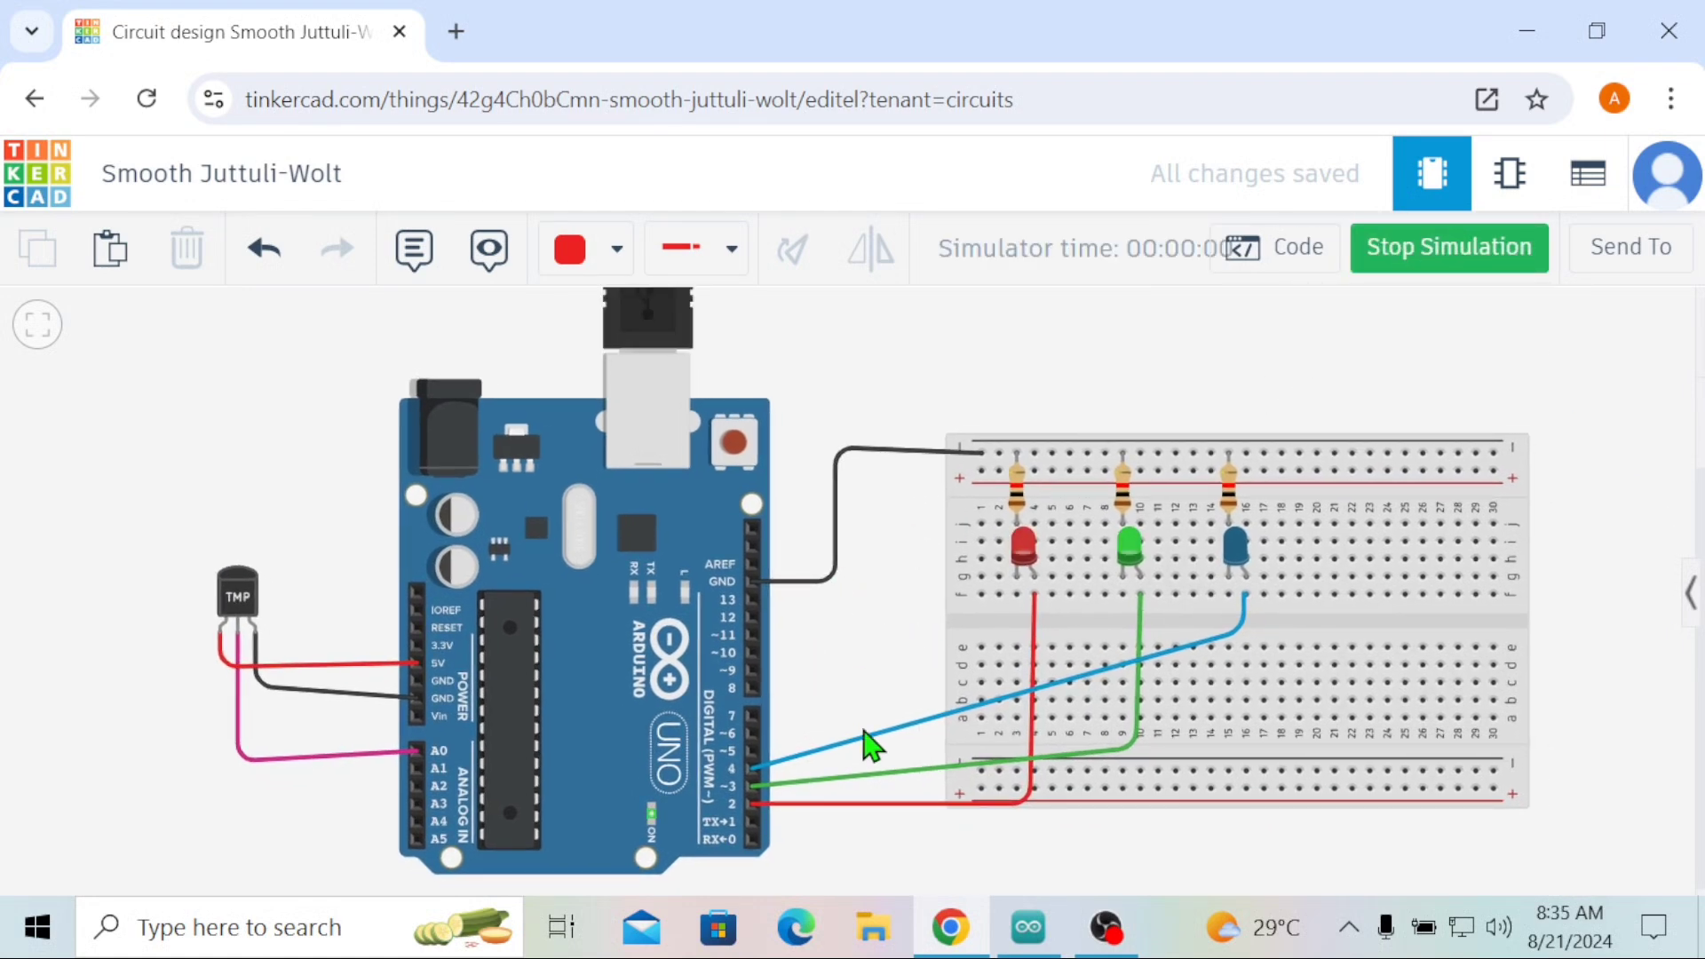
drag(899, 392, 711, 422)
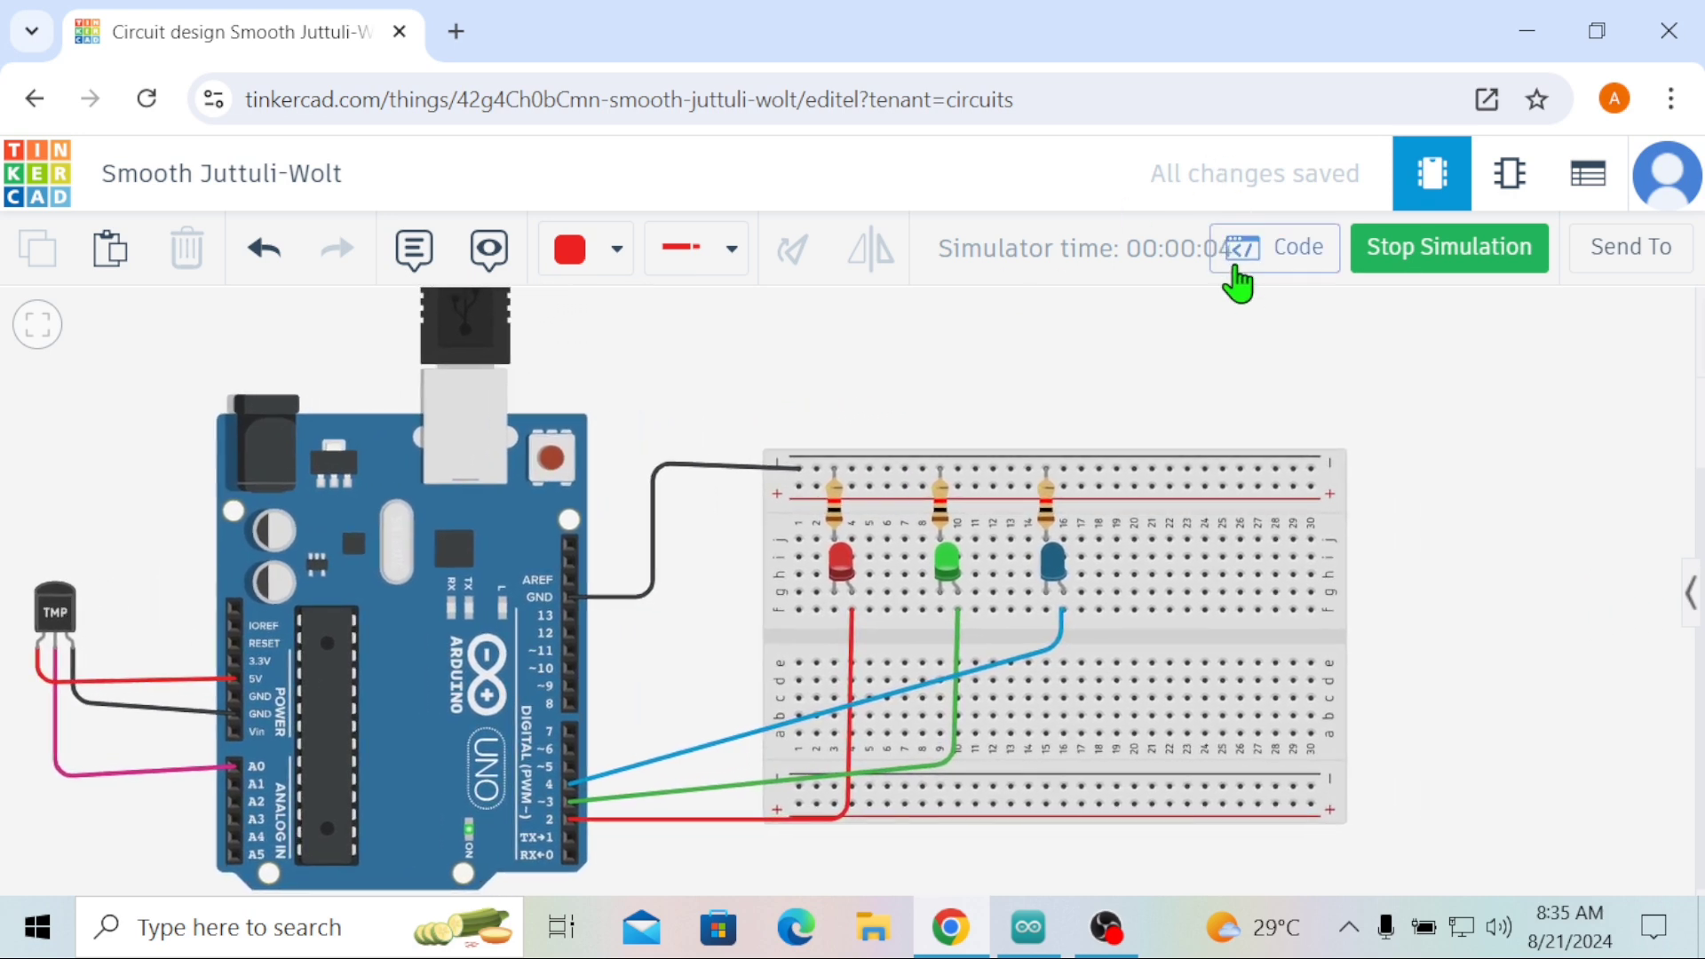
Step: Show the code and the Serial Monitor beside the running circuit, and dismiss the debugger help
click(1235, 268)
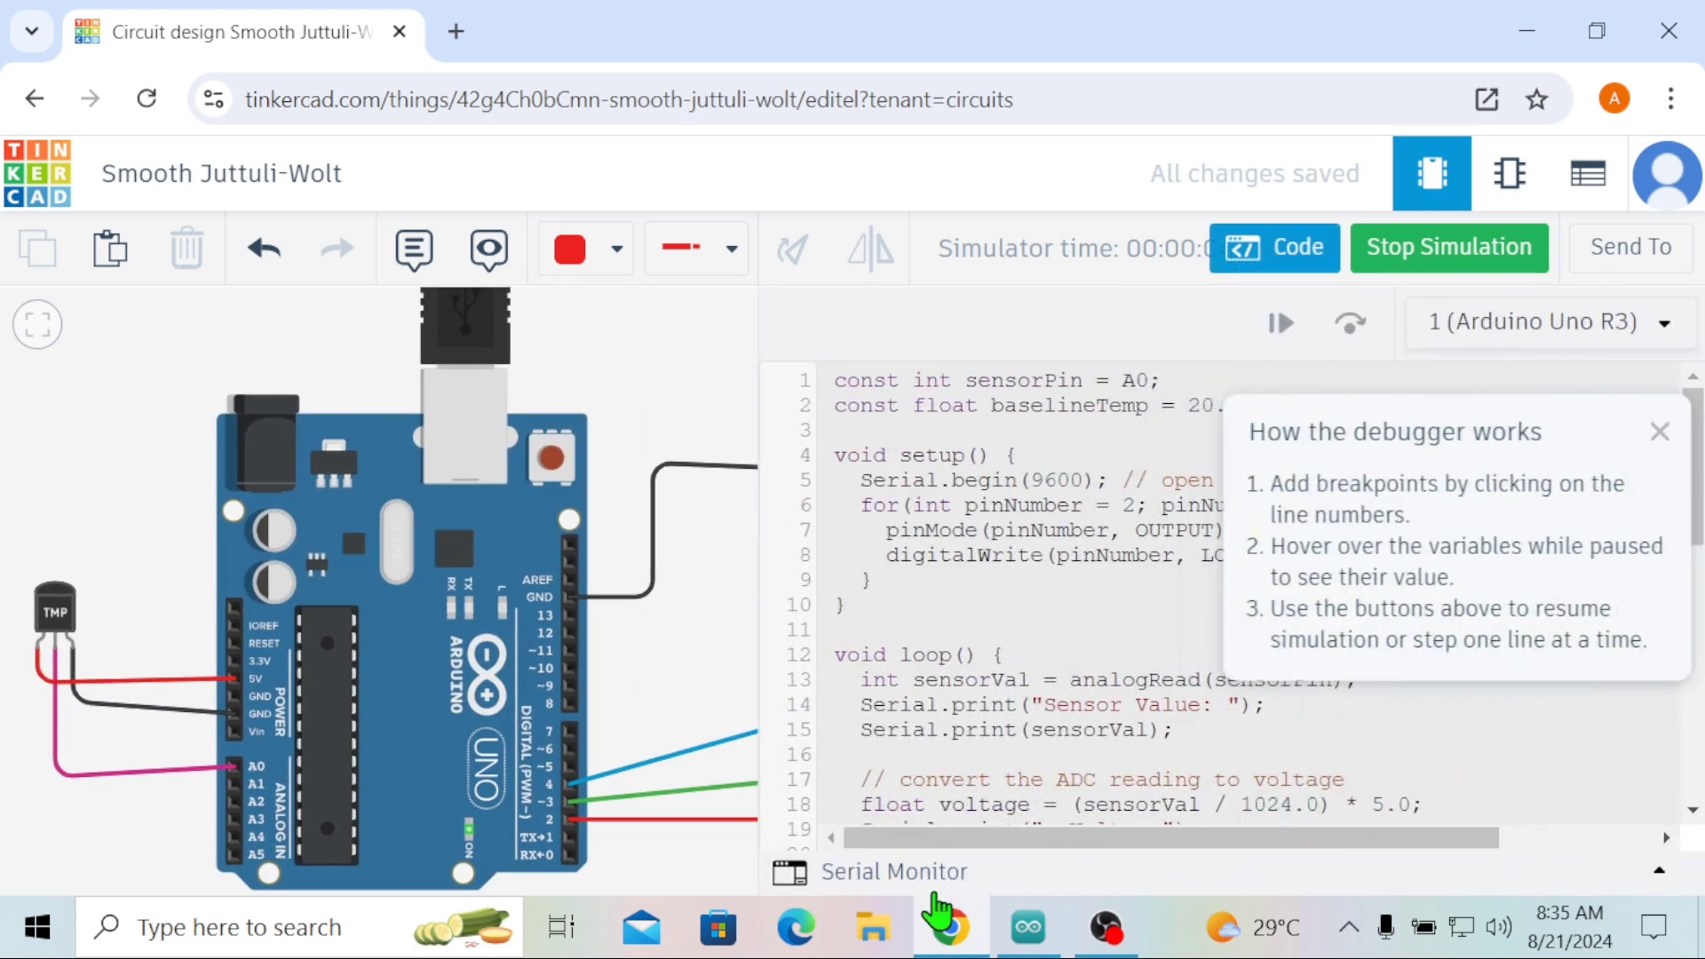
click(875, 871)
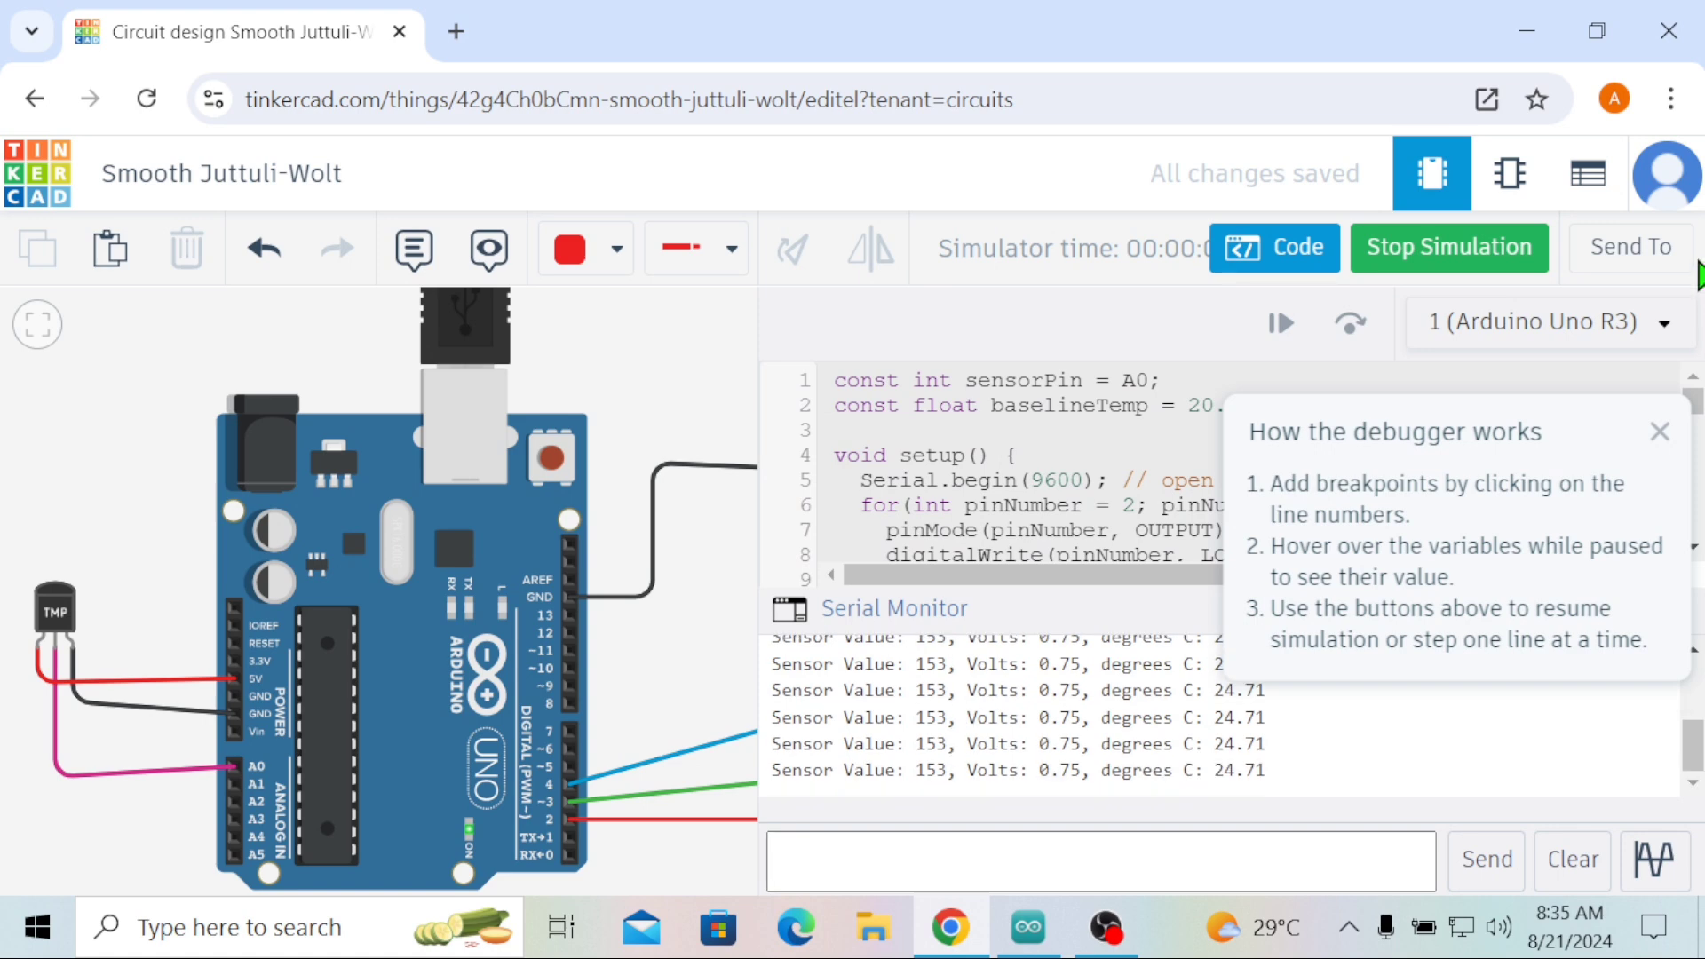
click(1656, 432)
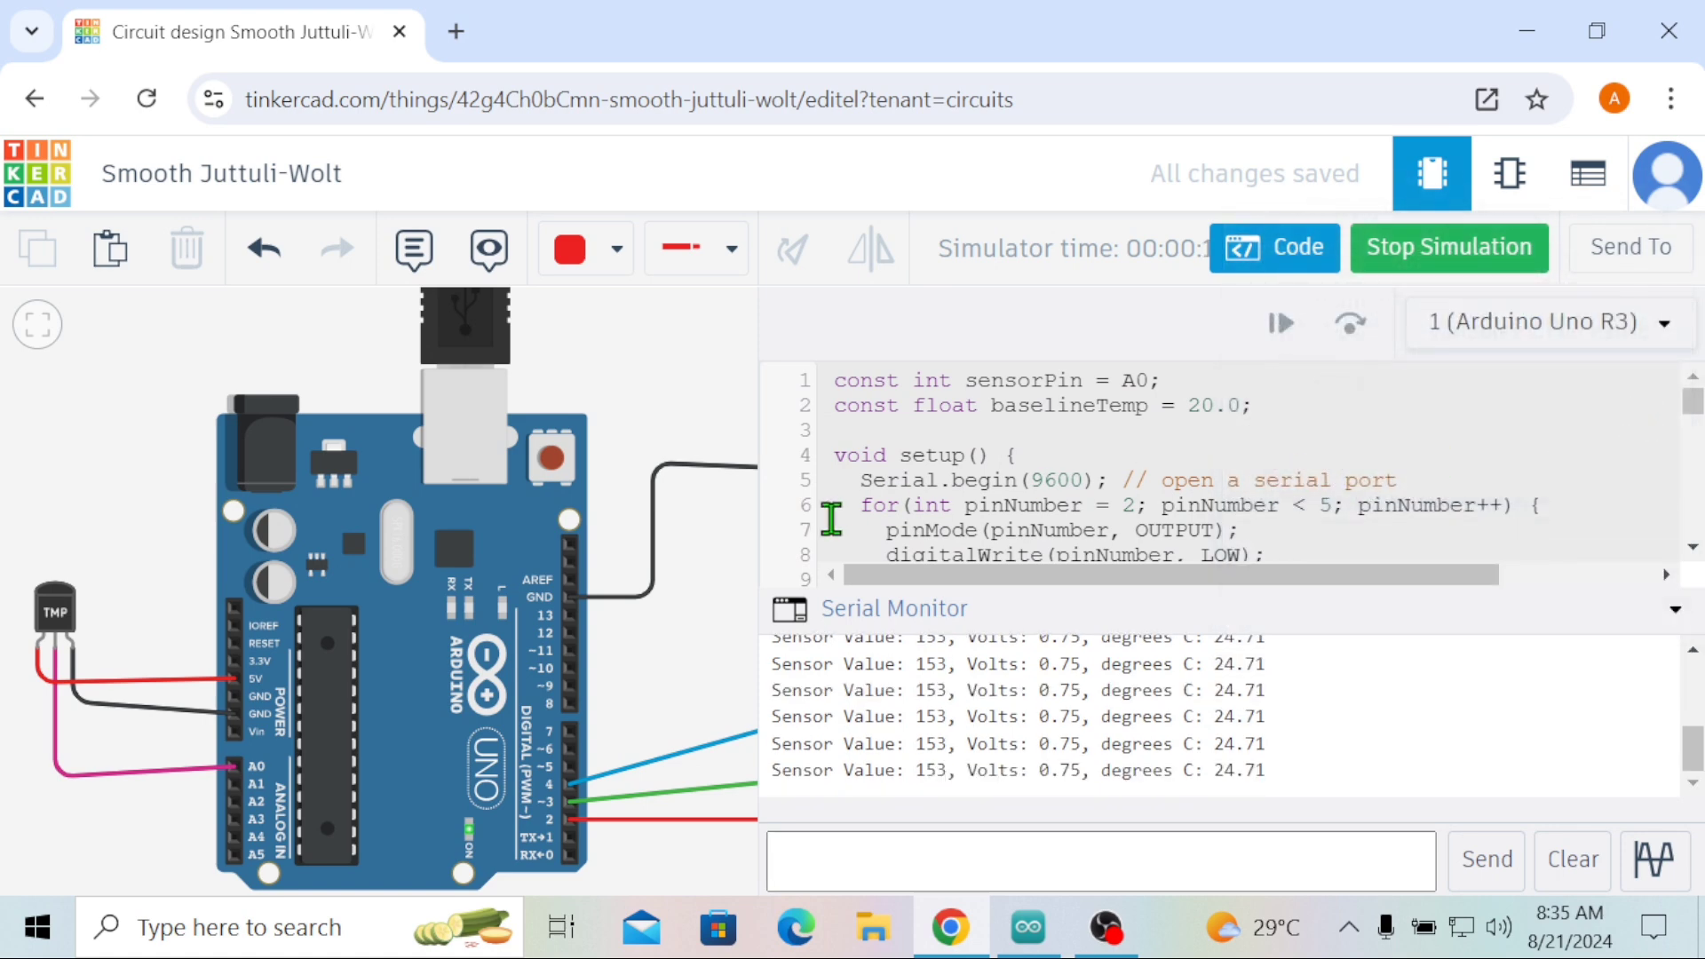
scroll(681, 563, down, 4)
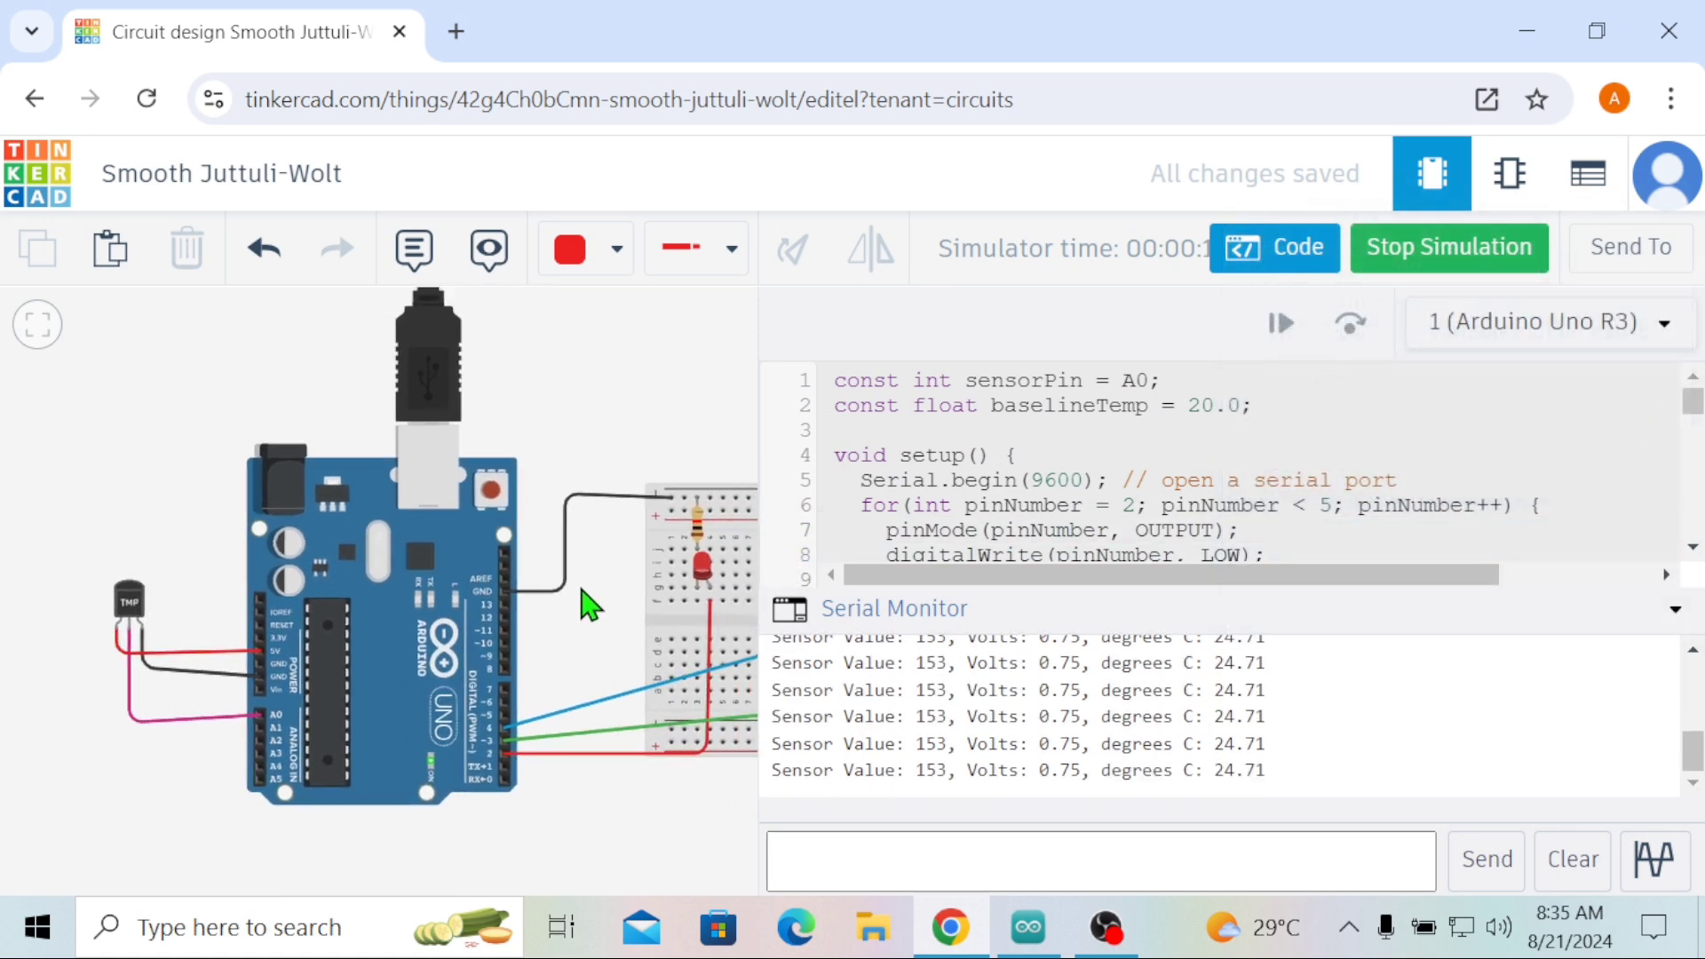
scroll(583, 590, down, 5)
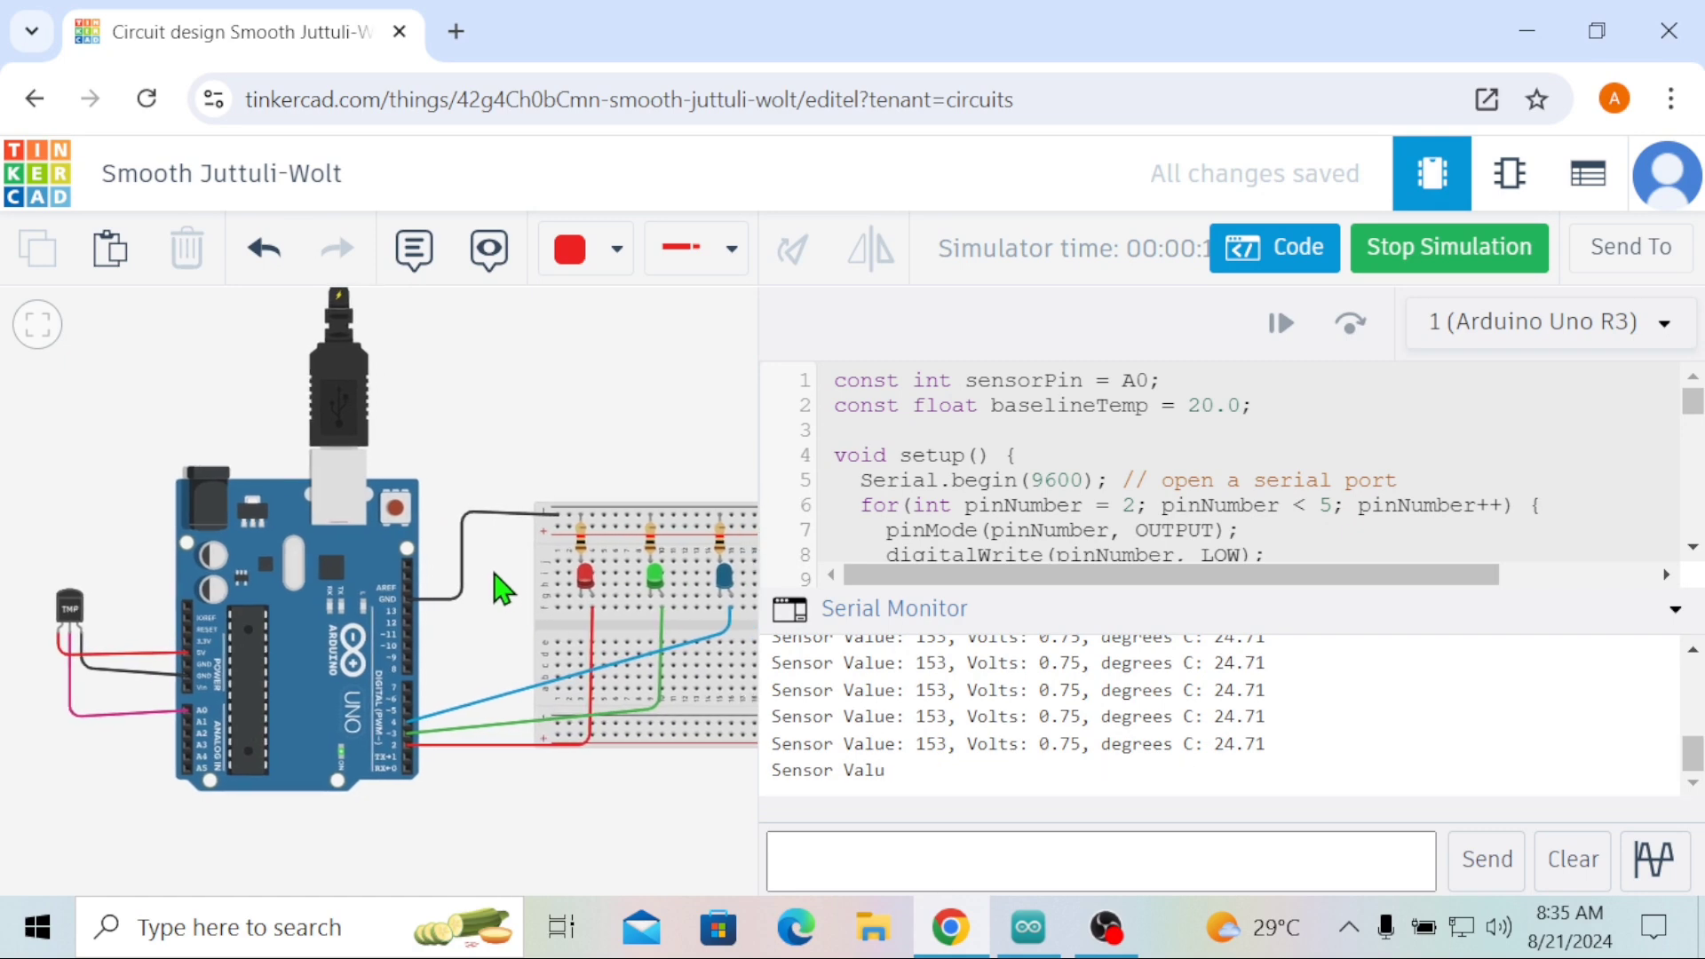
drag(502, 581, 498, 569)
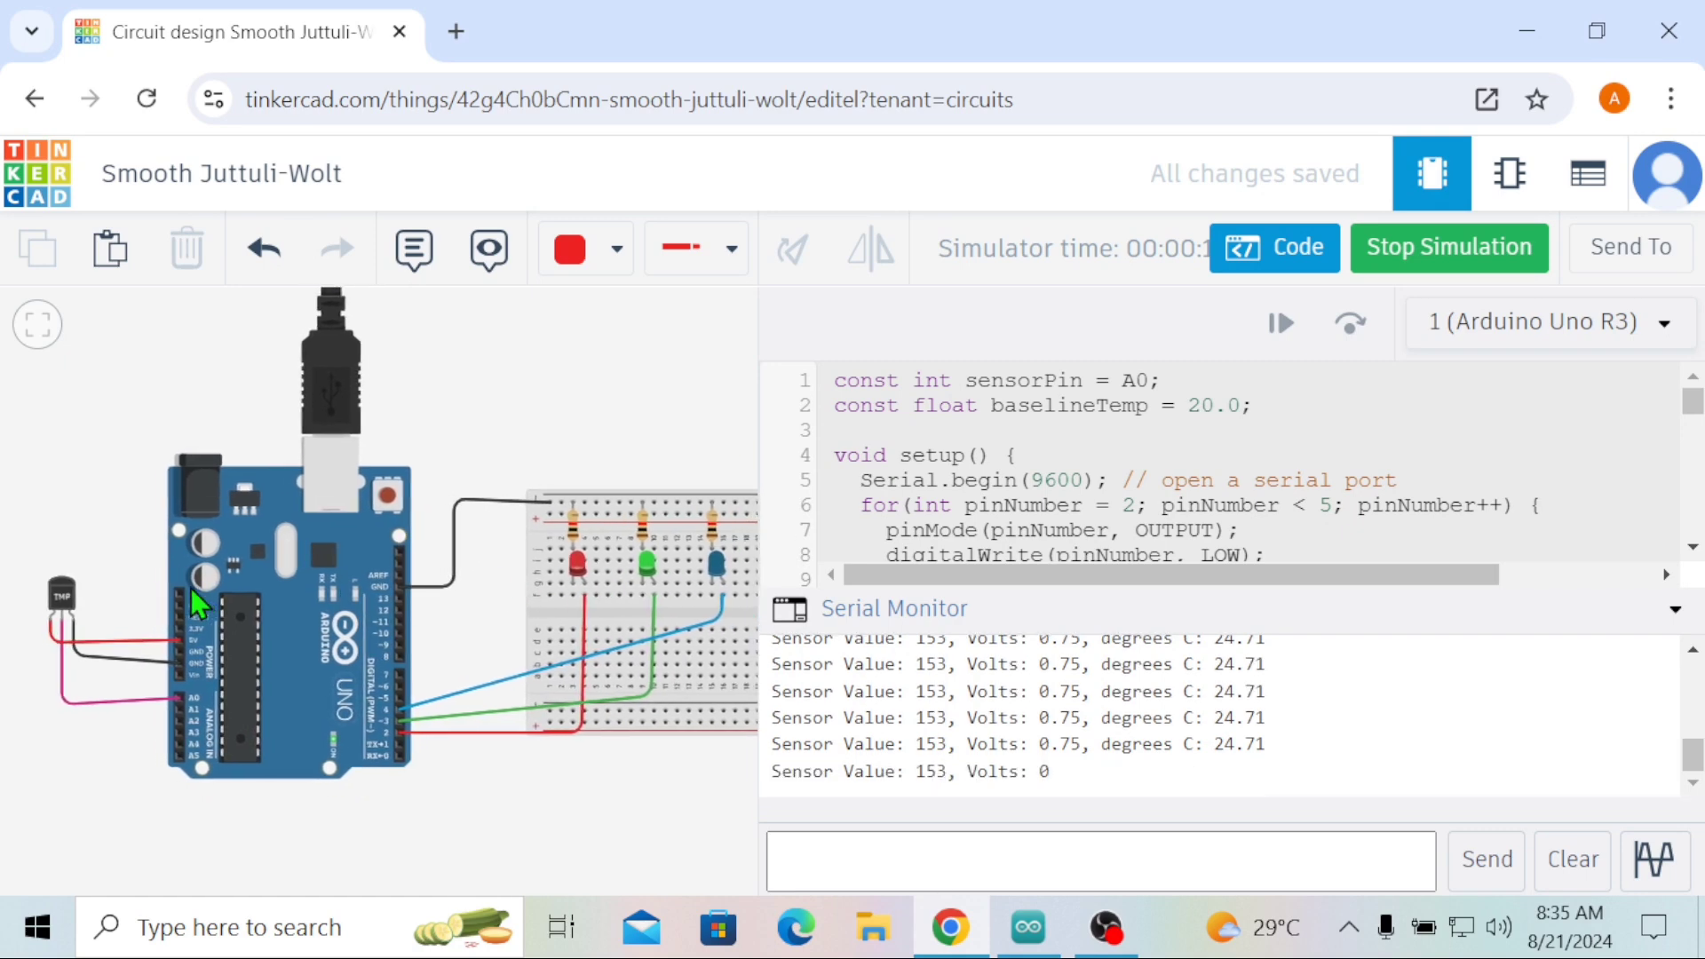
Step: Test the temperature sensor by setting its simulated temperature to about 125, -40, 27 and 44 °C in turn
click(62, 597)
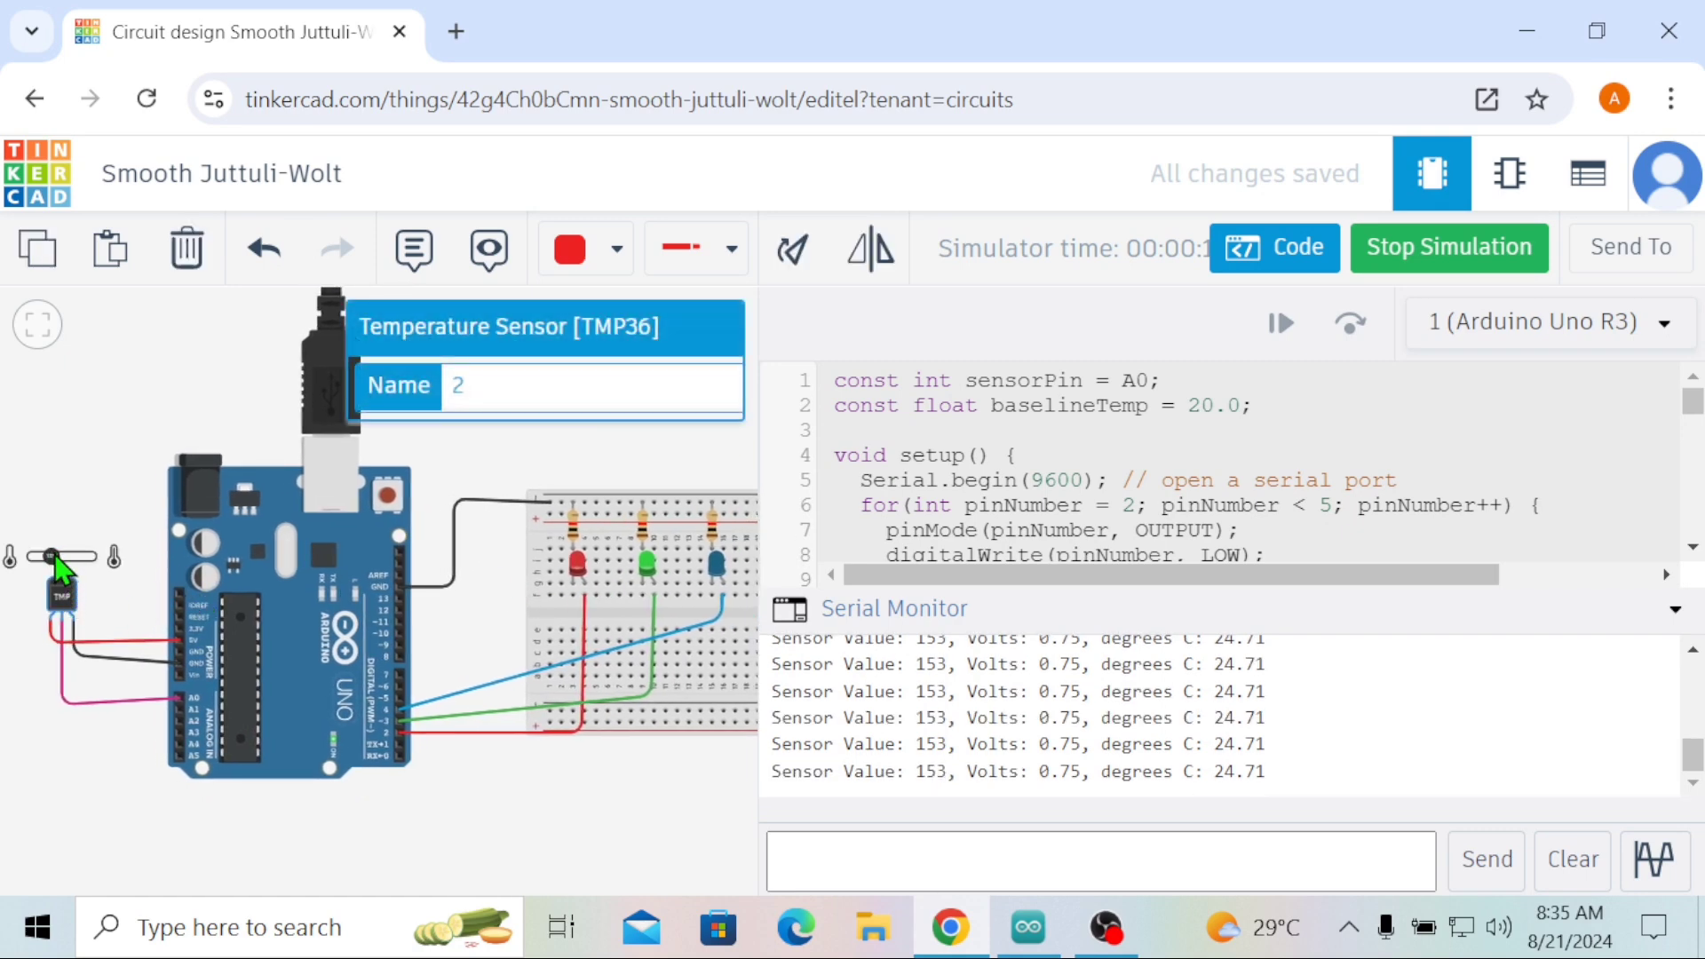
drag(53, 557, 90, 558)
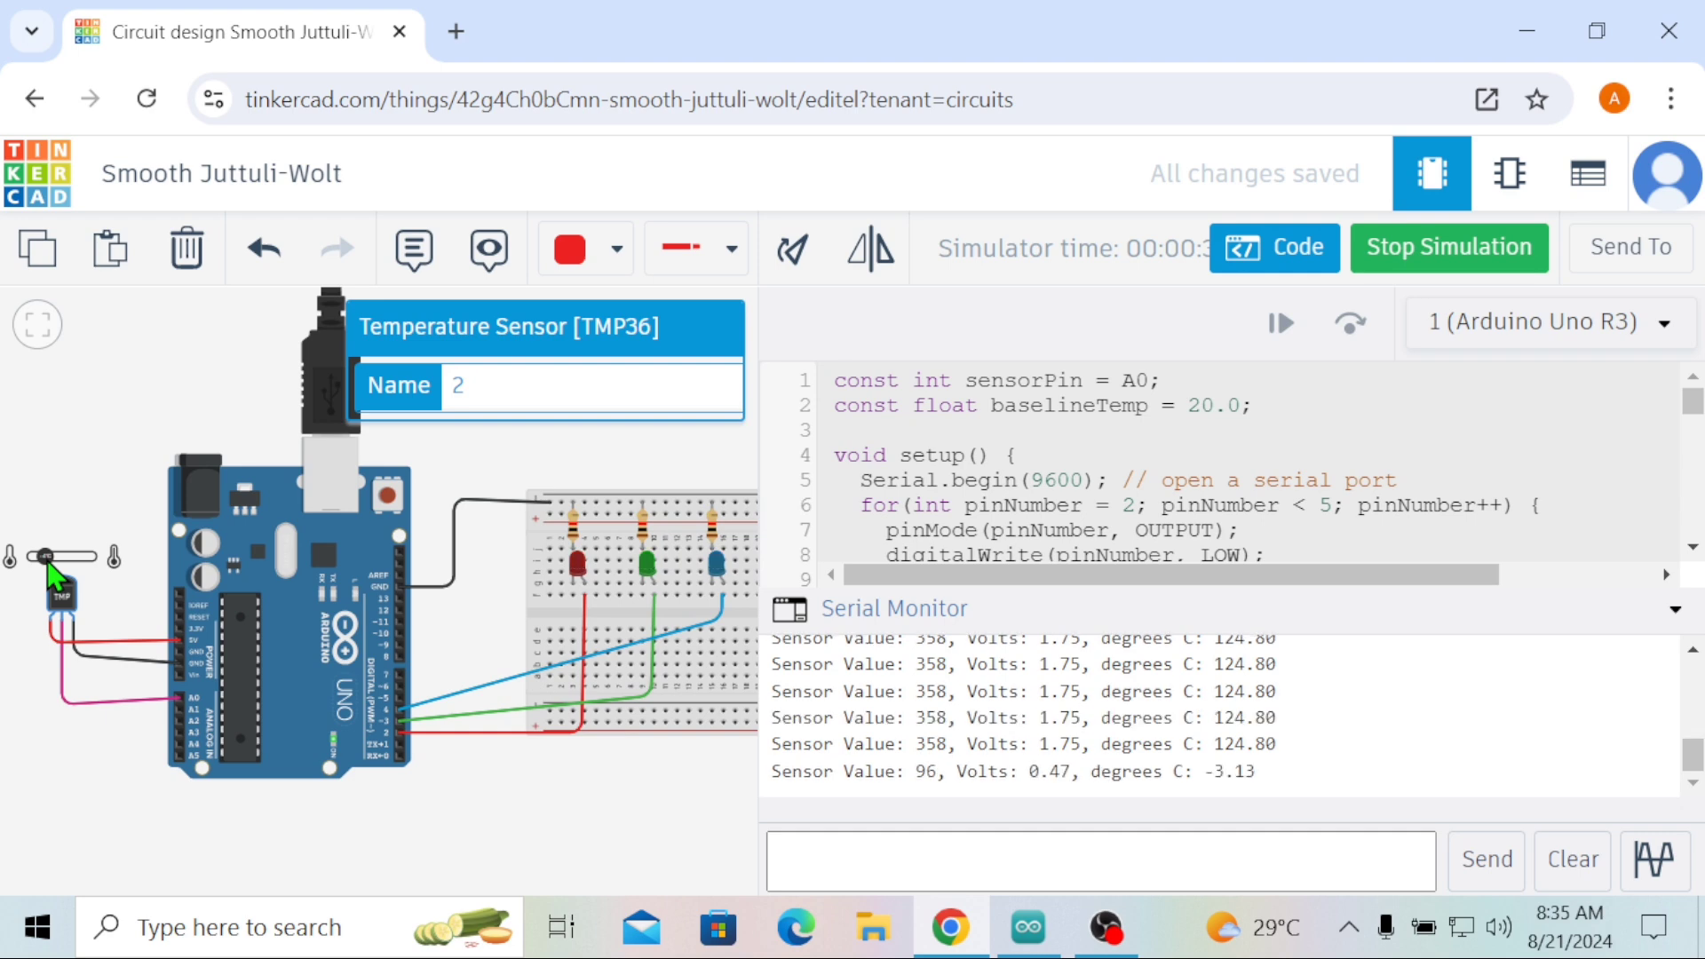
drag(48, 563, 21, 561)
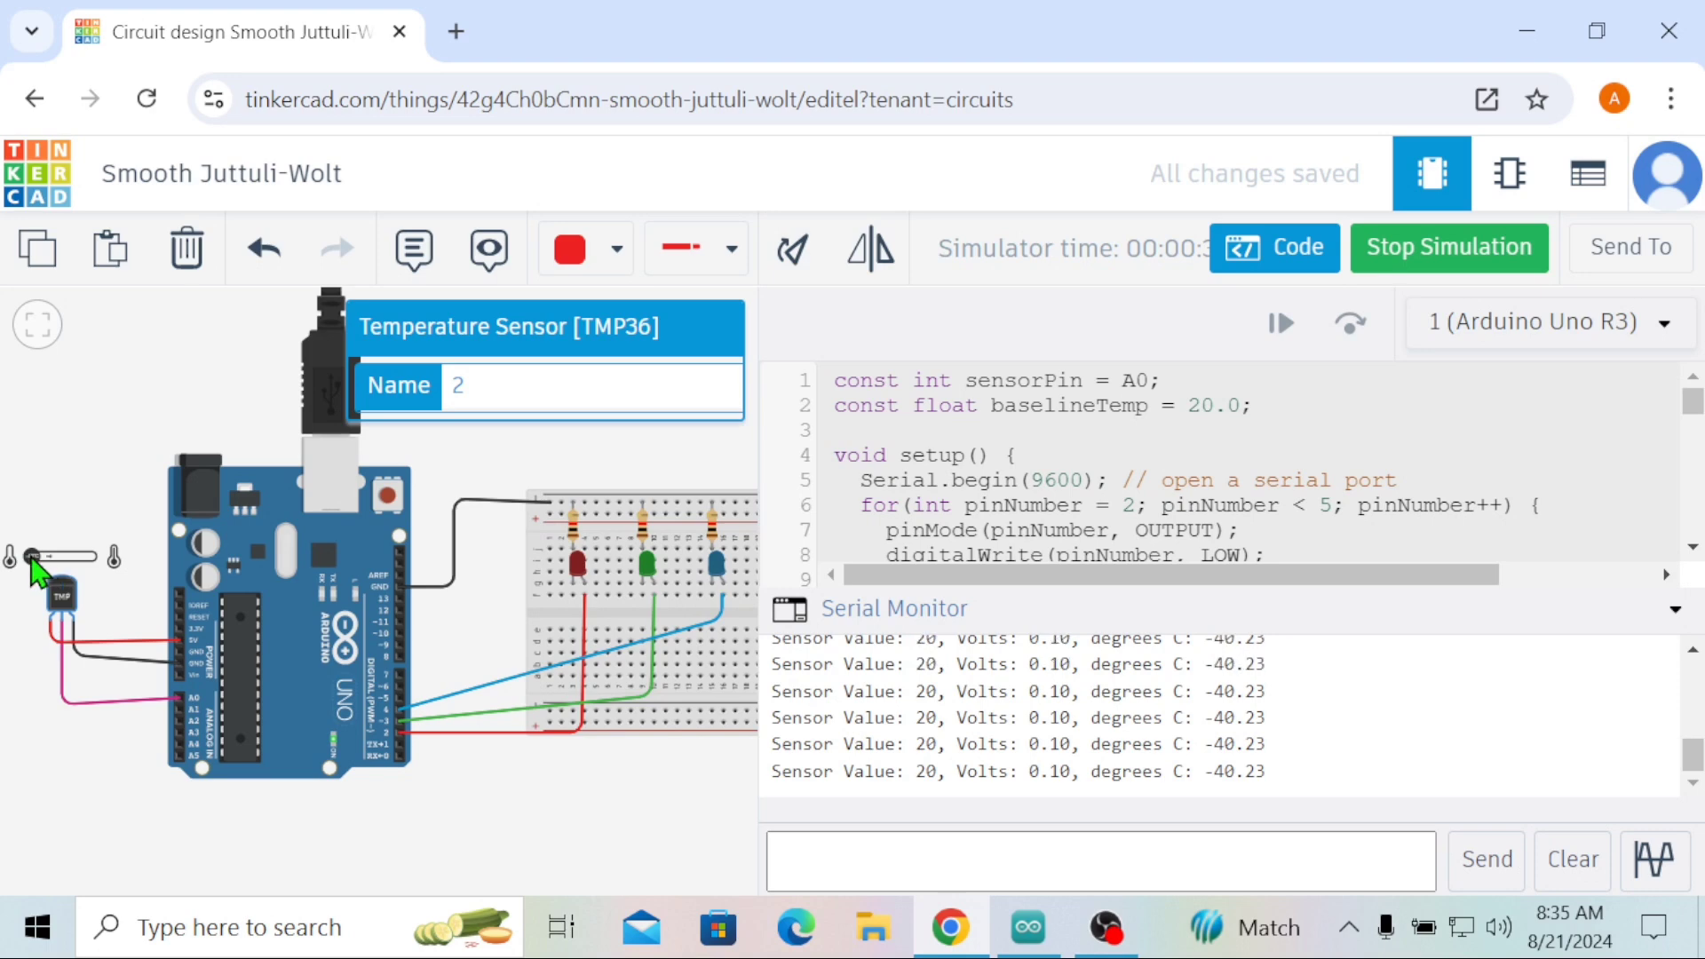
drag(30, 557, 46, 561)
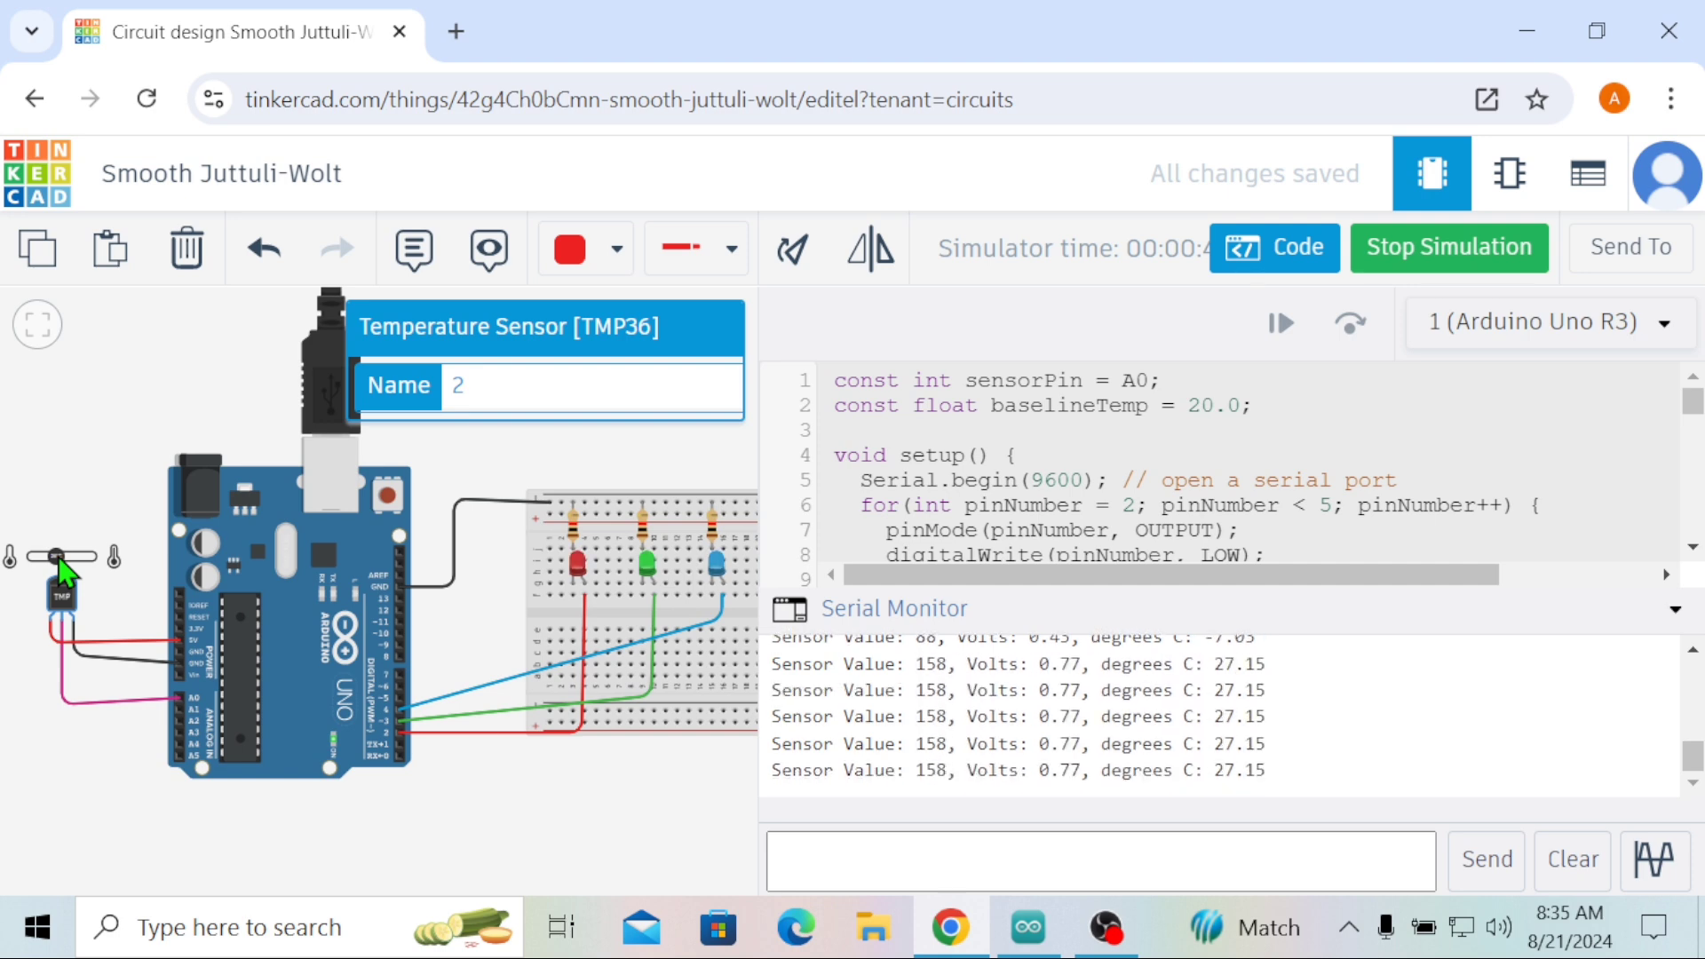
drag(61, 562, 66, 561)
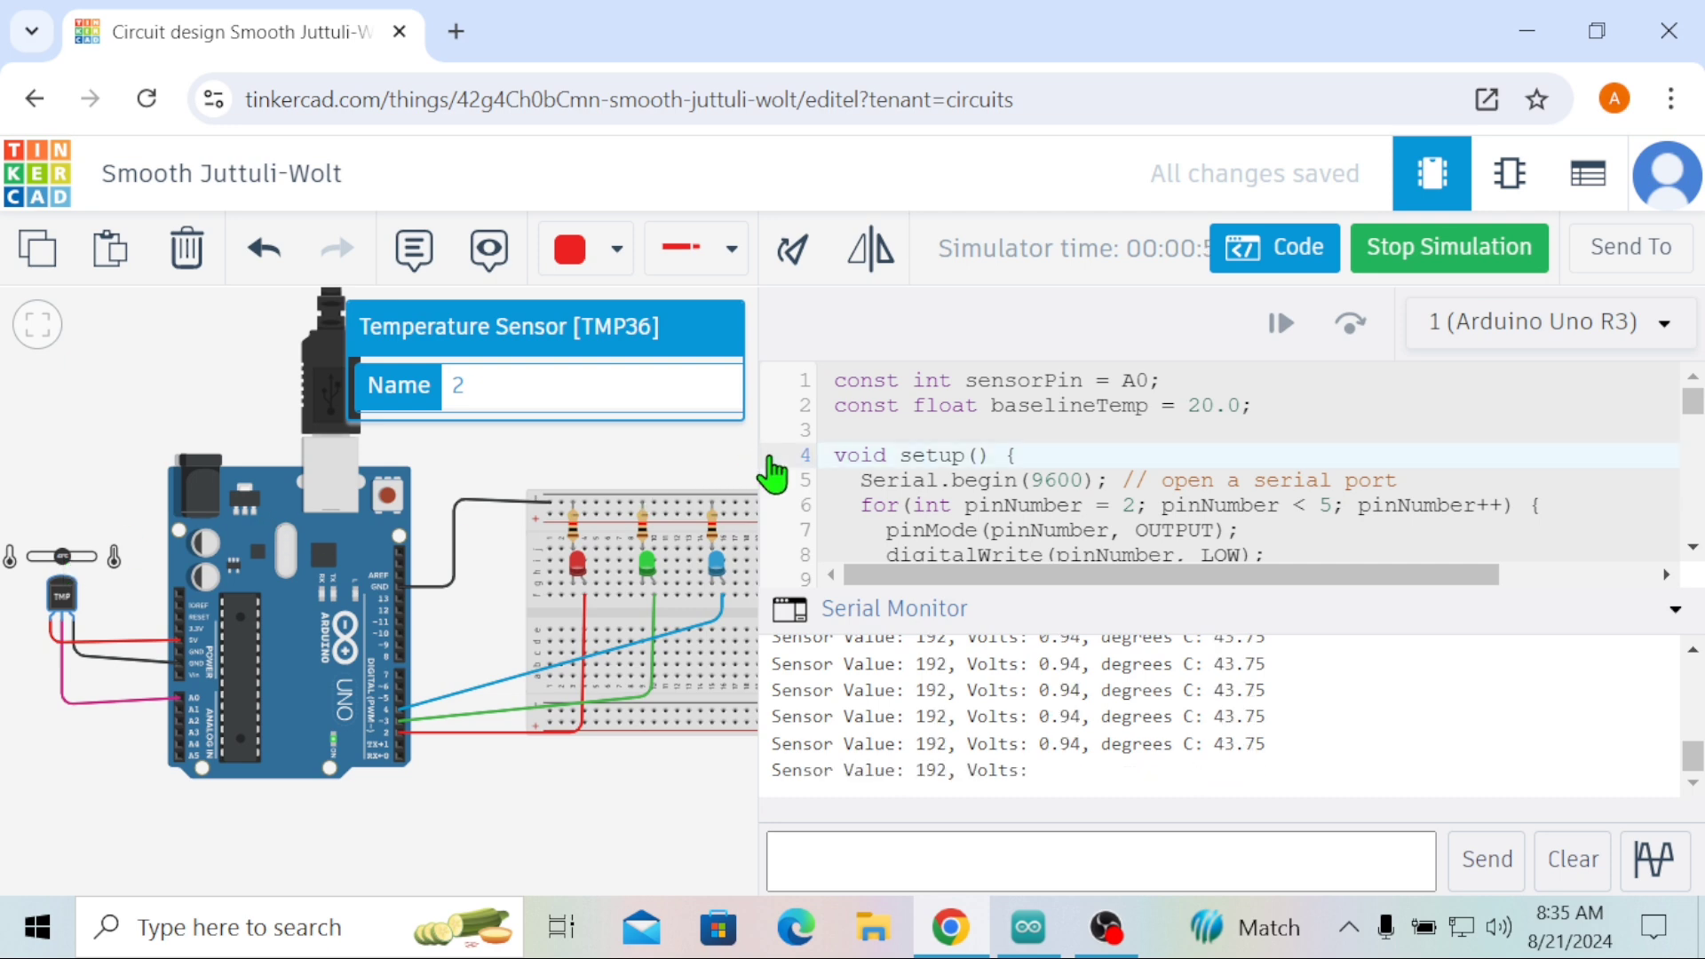
drag(757, 450, 755, 451)
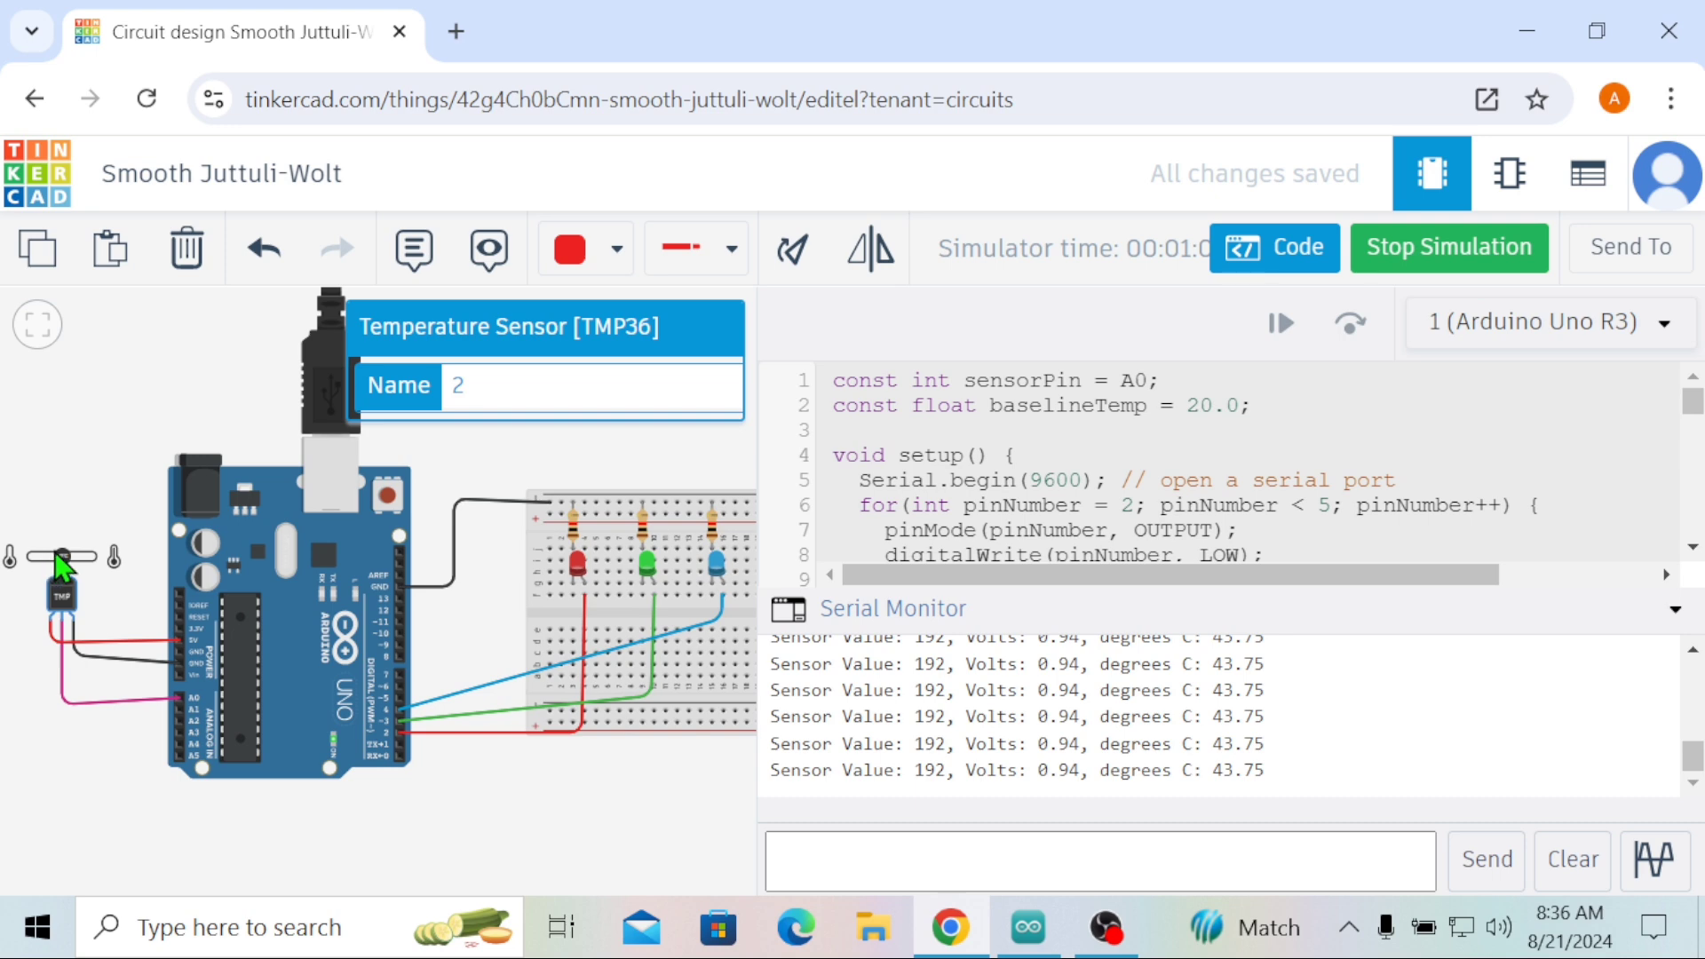
Step: Sweep the sensor's simulated temperature down to its minimum of about -40 °C and up to its maximum of about 125 °C
drag(62, 558, 21, 561)
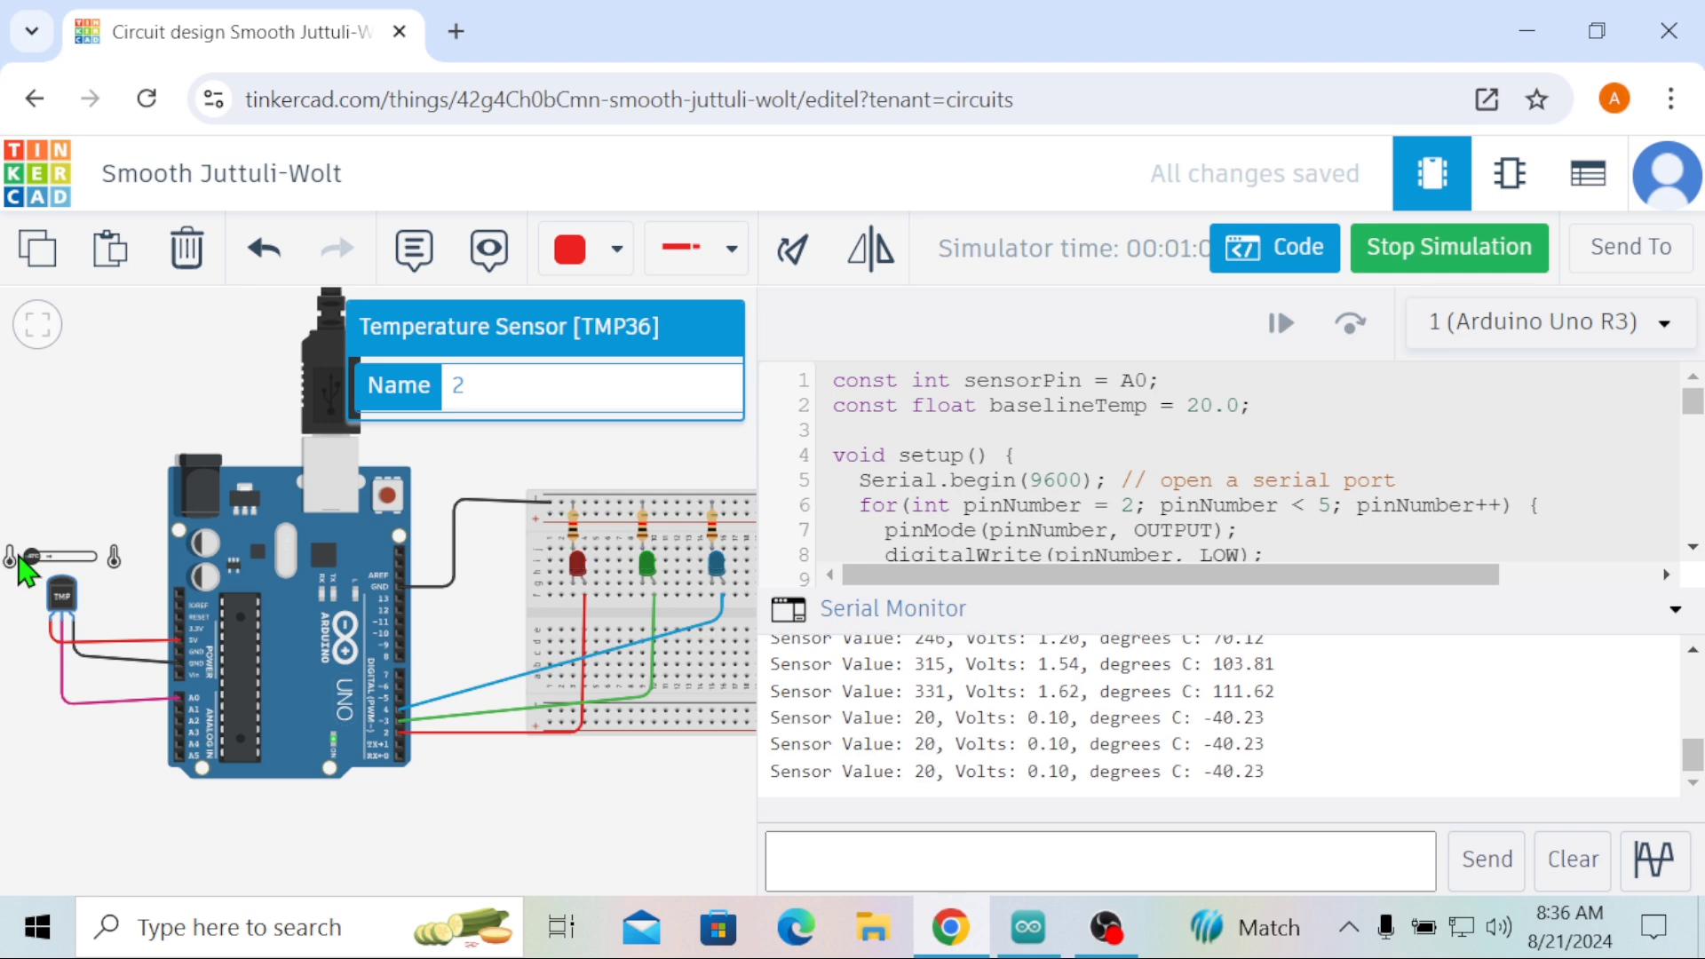
mouse_move(19, 555)
mouse_down()
mouse_move(191, 574)
mouse_move(24, 548)
mouse_up()
click(57, 573)
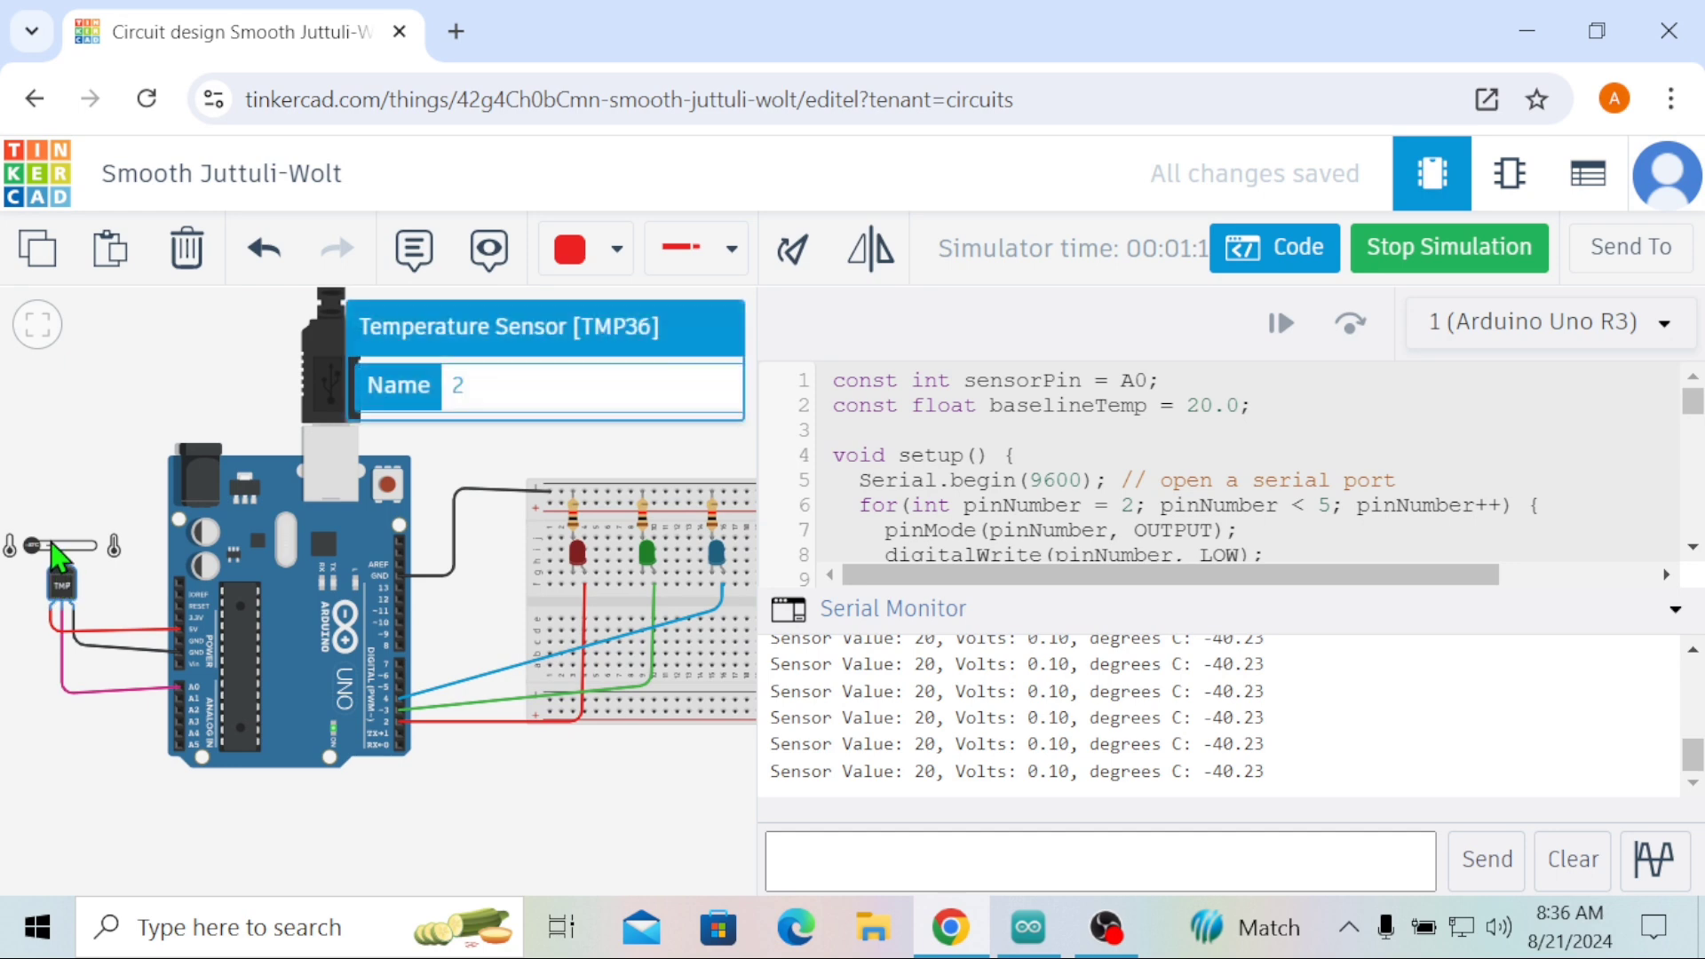
click(62, 579)
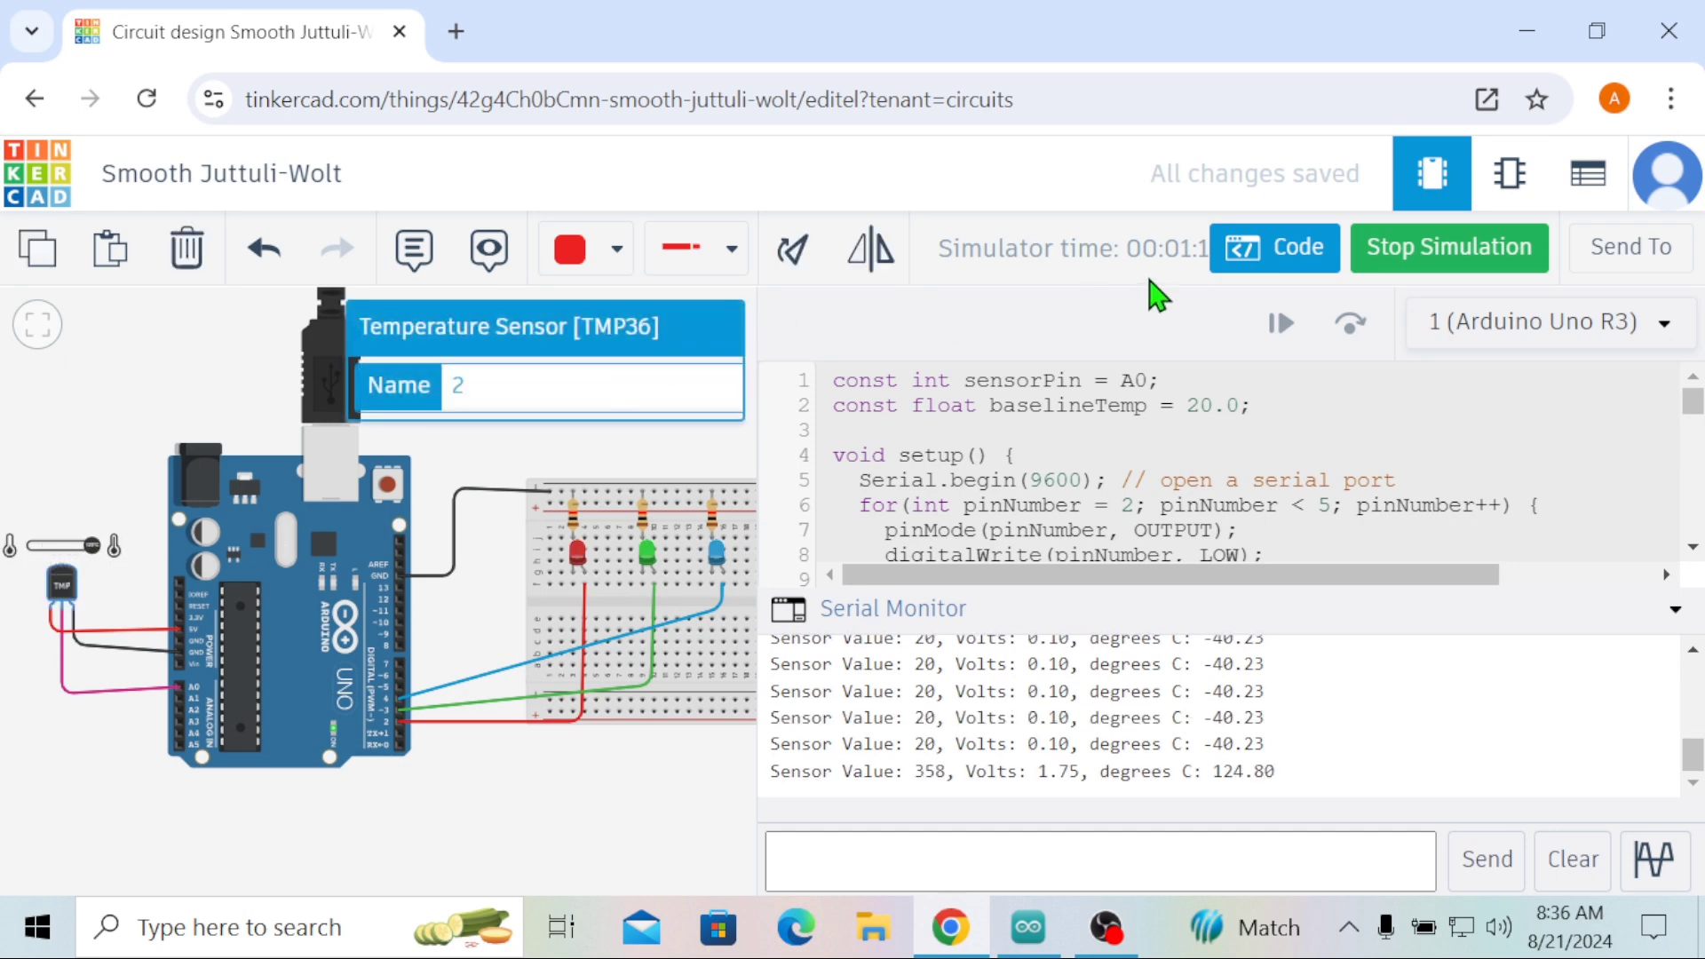
Step: Close the code view and test the LEDs by lowering the sensor's temperature from maximum, raising it slightly and lowering it again
click(1244, 247)
scroll(1014, 504, up, 2)
drag(1013, 503, 1471, 501)
scroll(1472, 501, up, 1)
drag(1365, 511, 1684, 435)
scroll(1438, 492, up, 2)
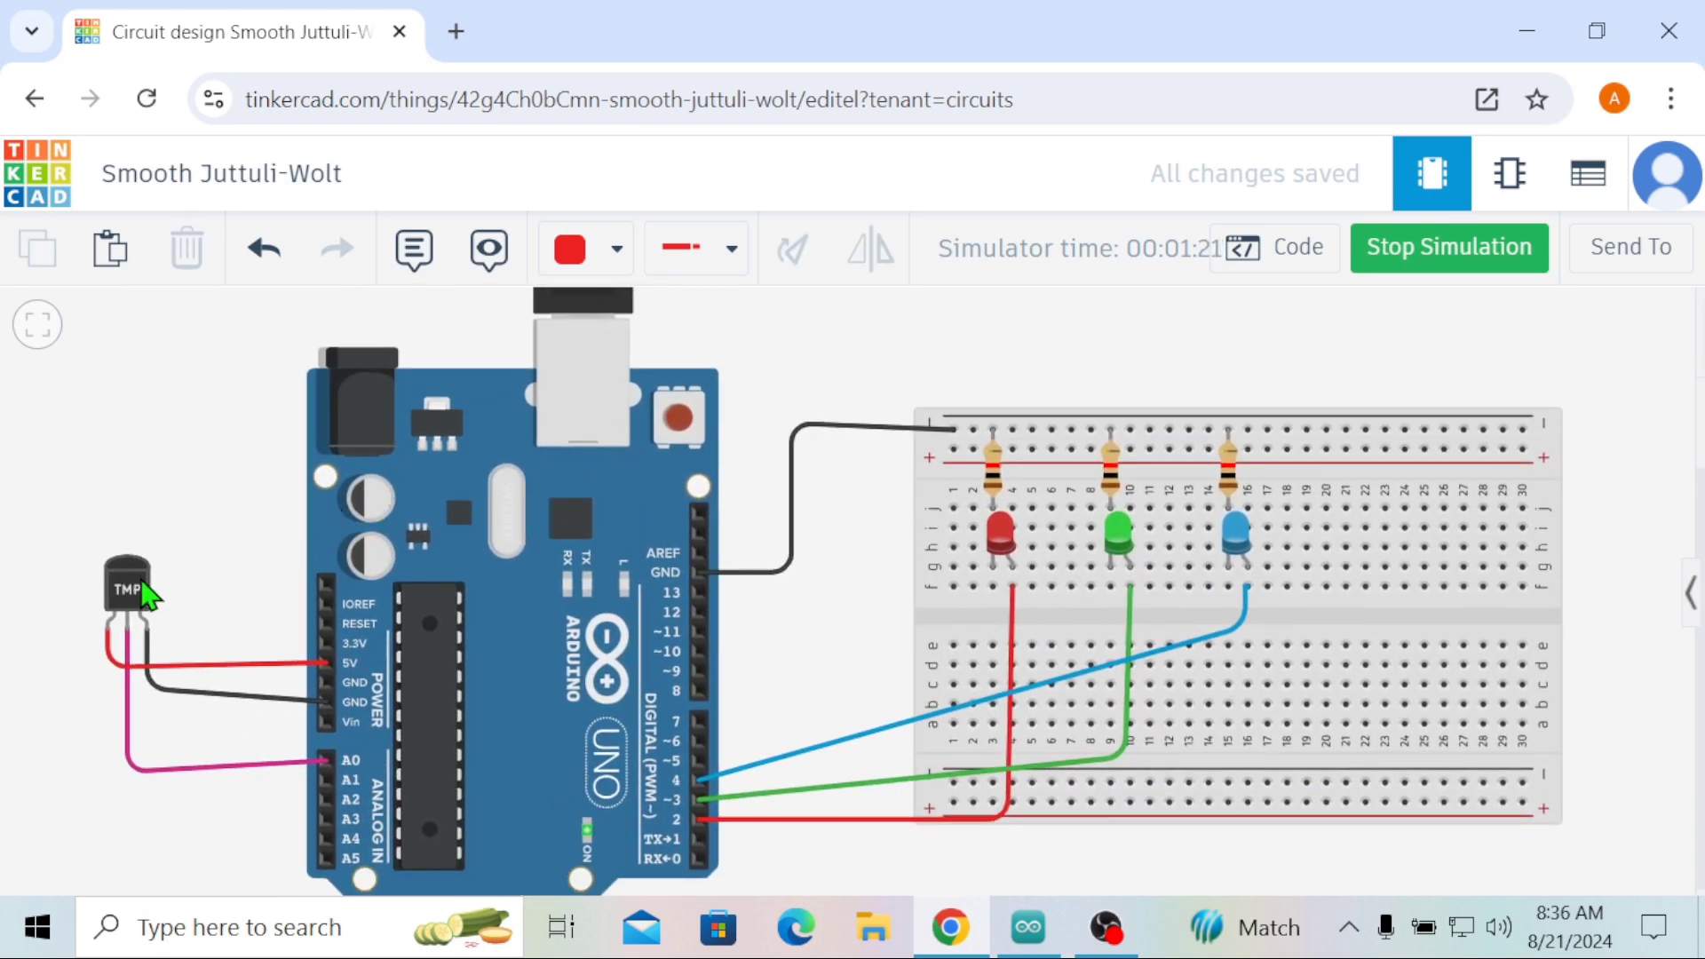
click(134, 588)
drag(179, 522, 103, 524)
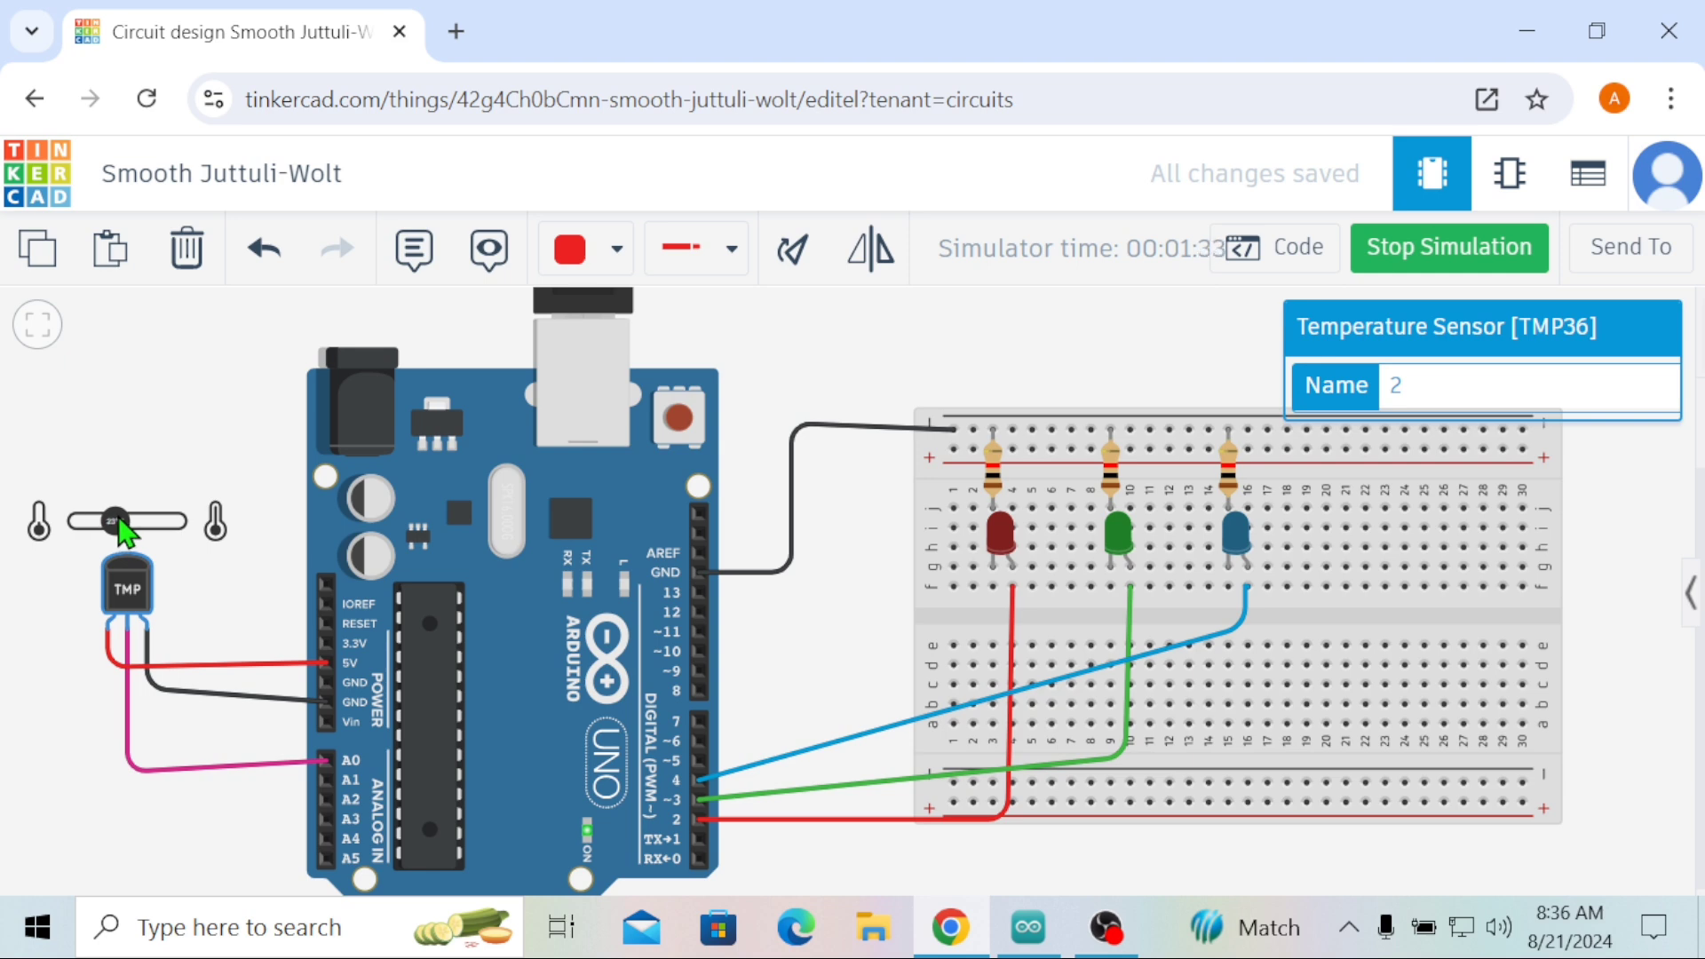
drag(118, 522, 124, 524)
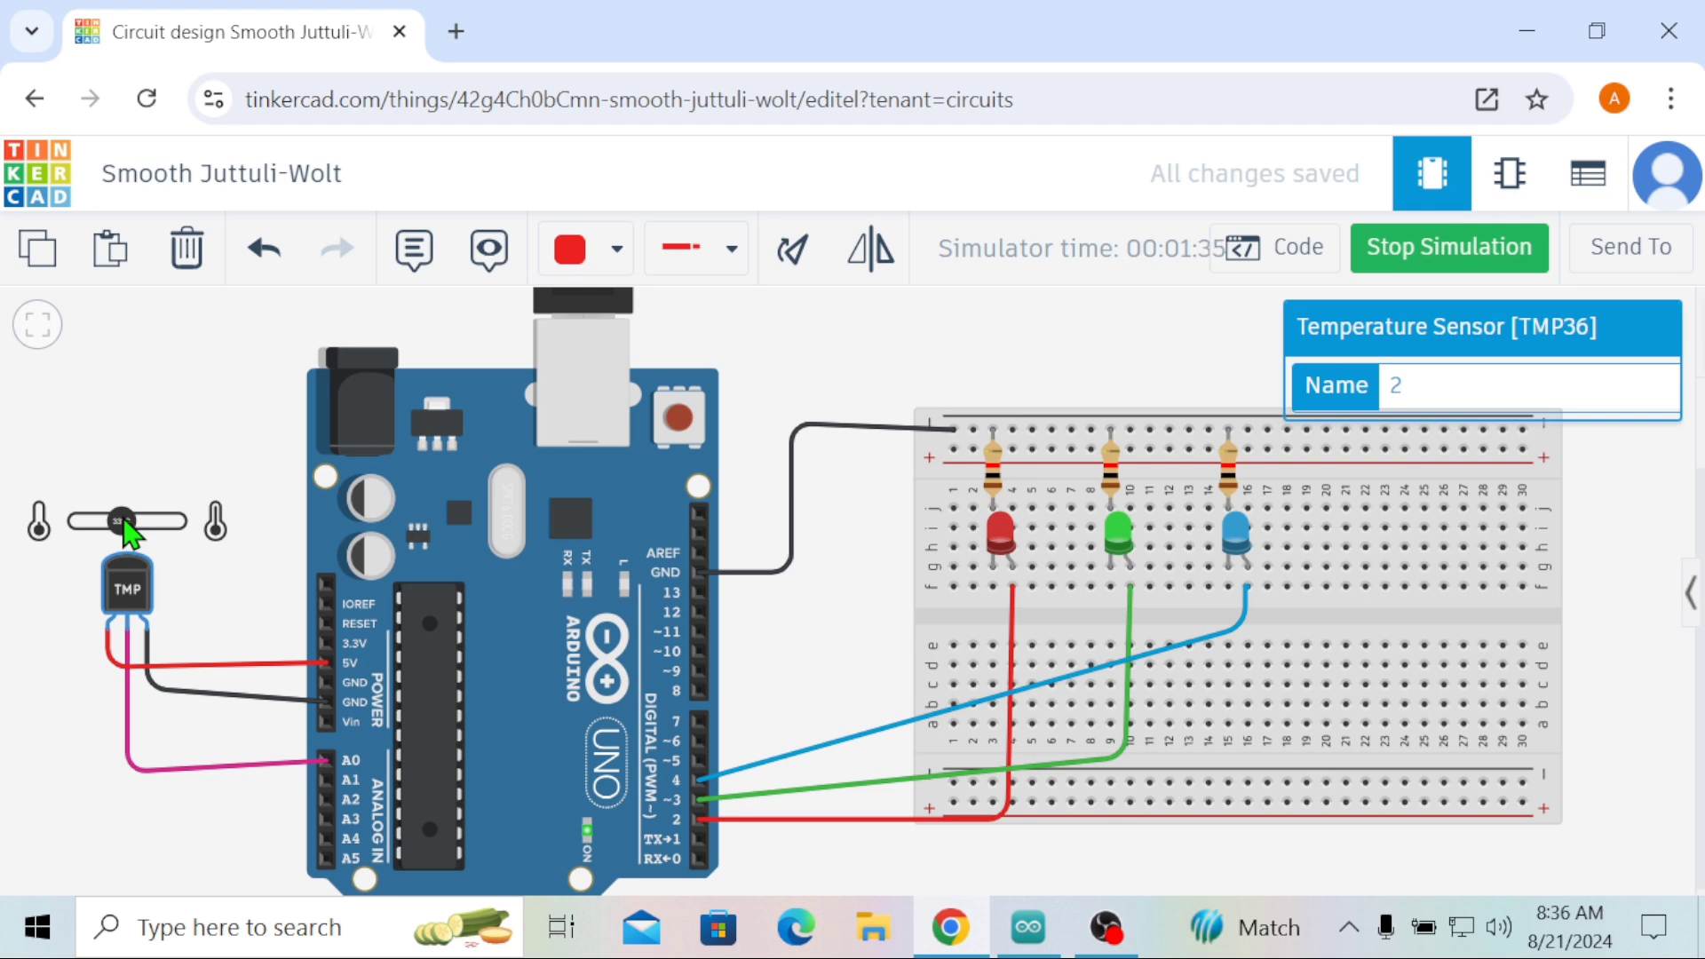
drag(125, 521, 116, 522)
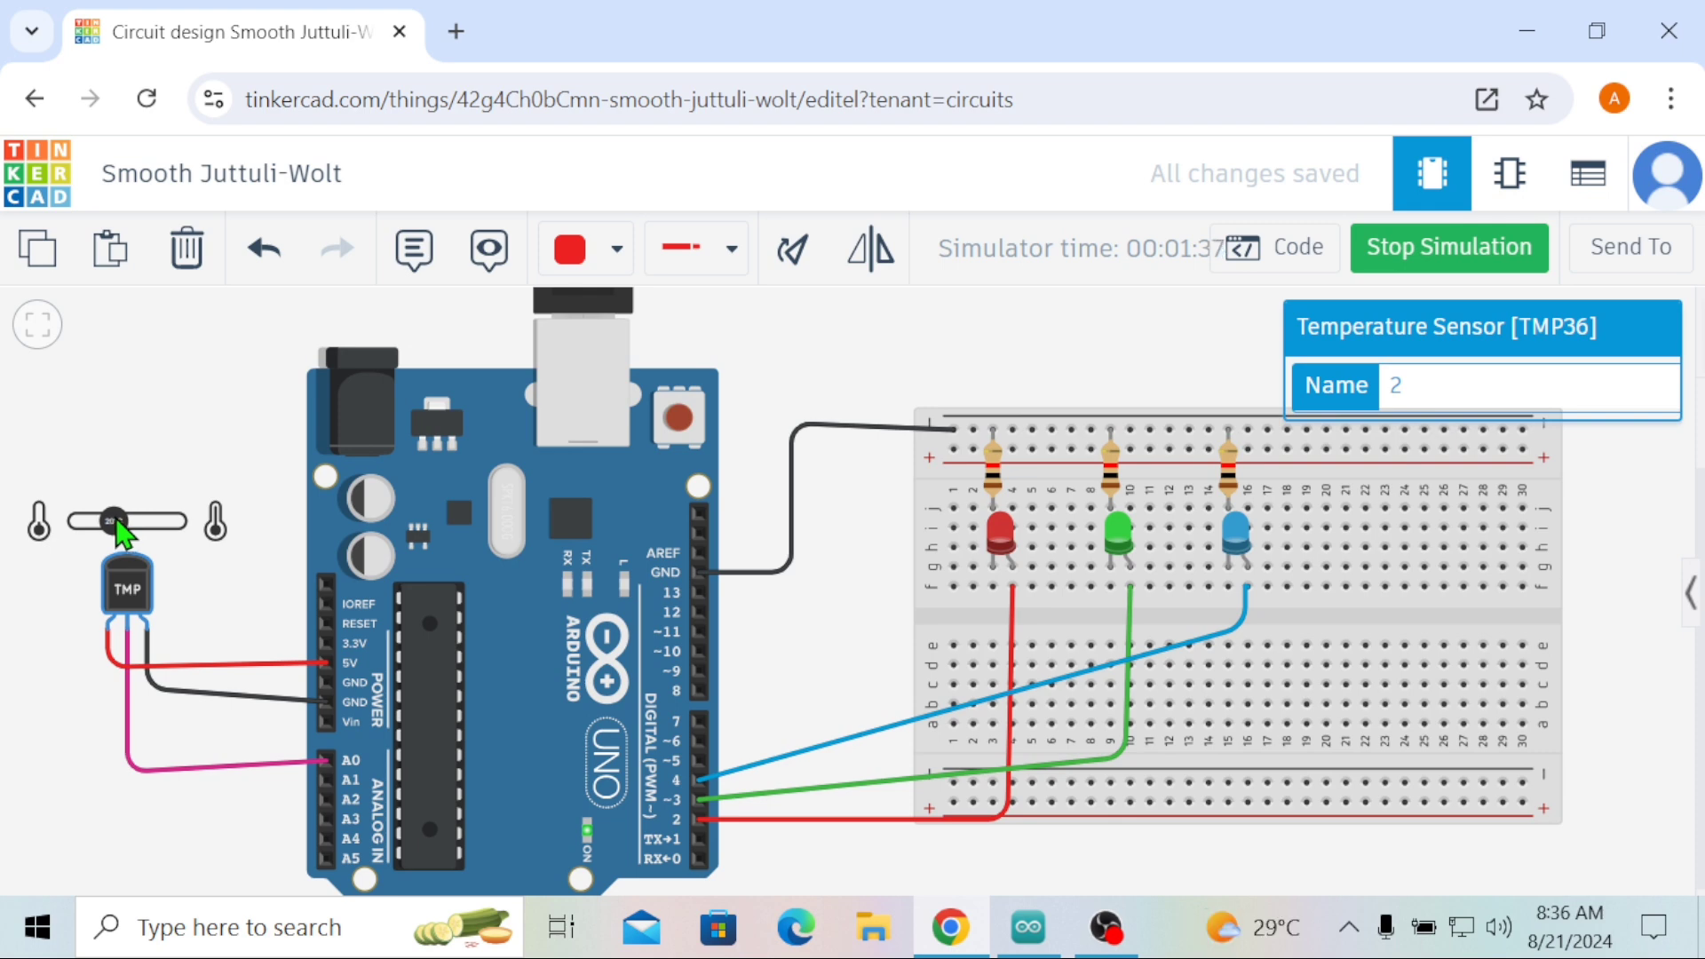